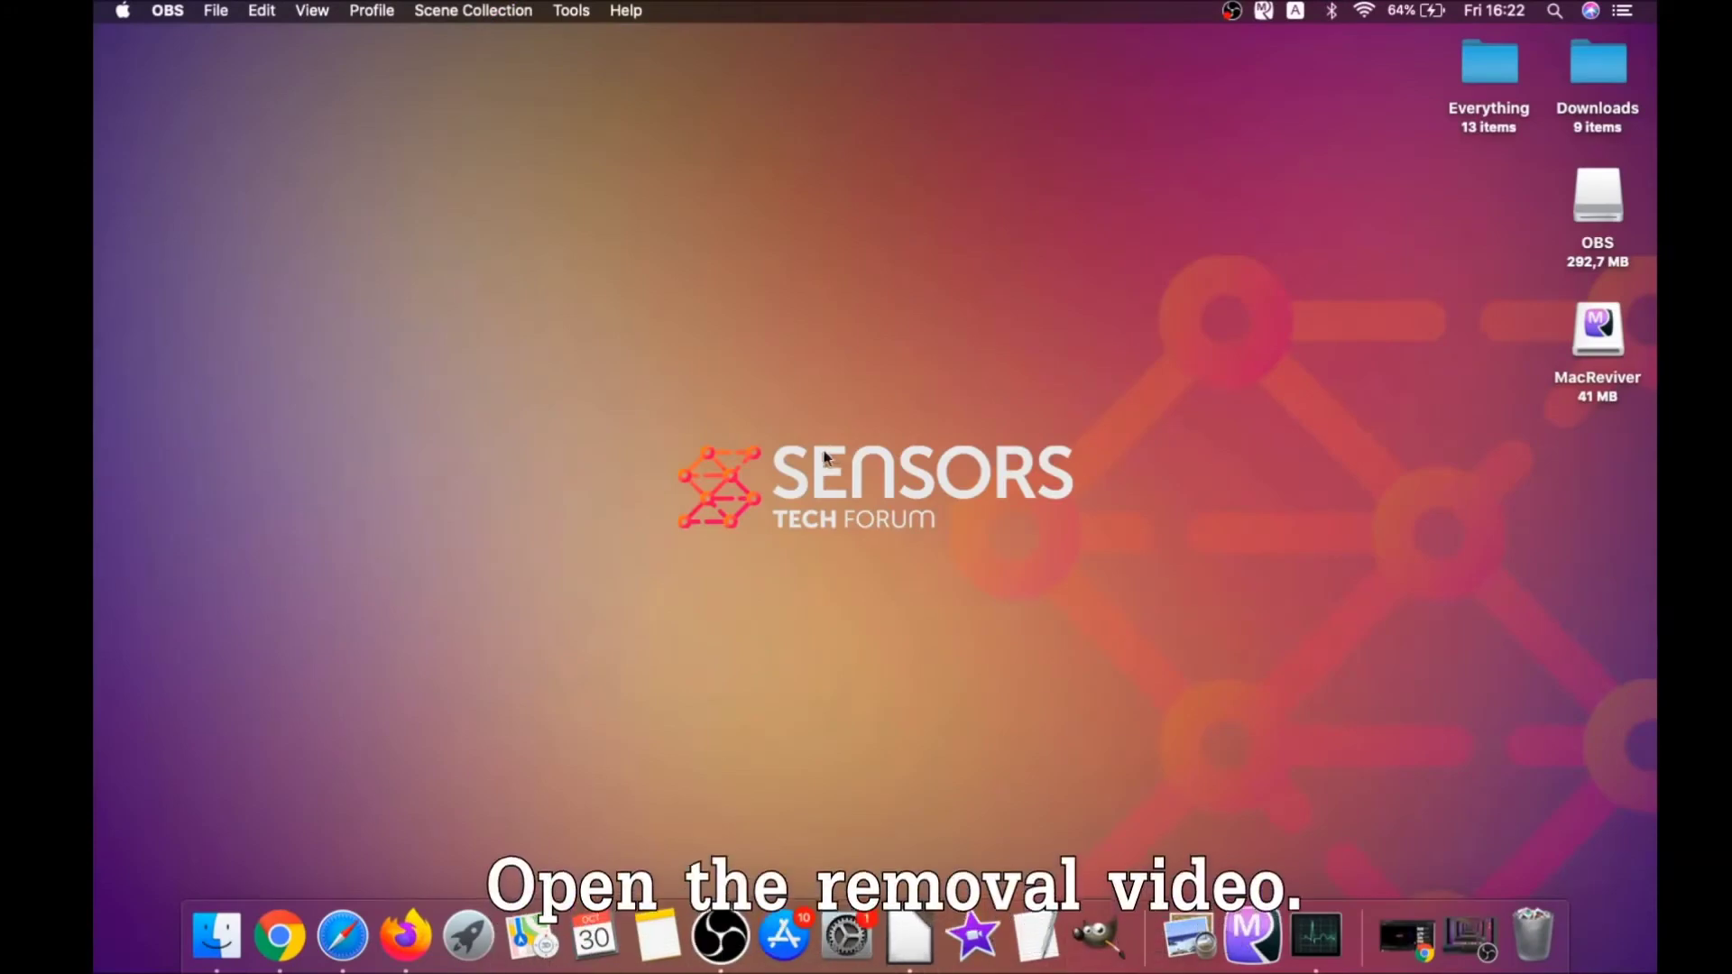
Download the SpyHunter for Mac installer through the guide's Download (MAC) link, then minimise Chrome
click(290, 932)
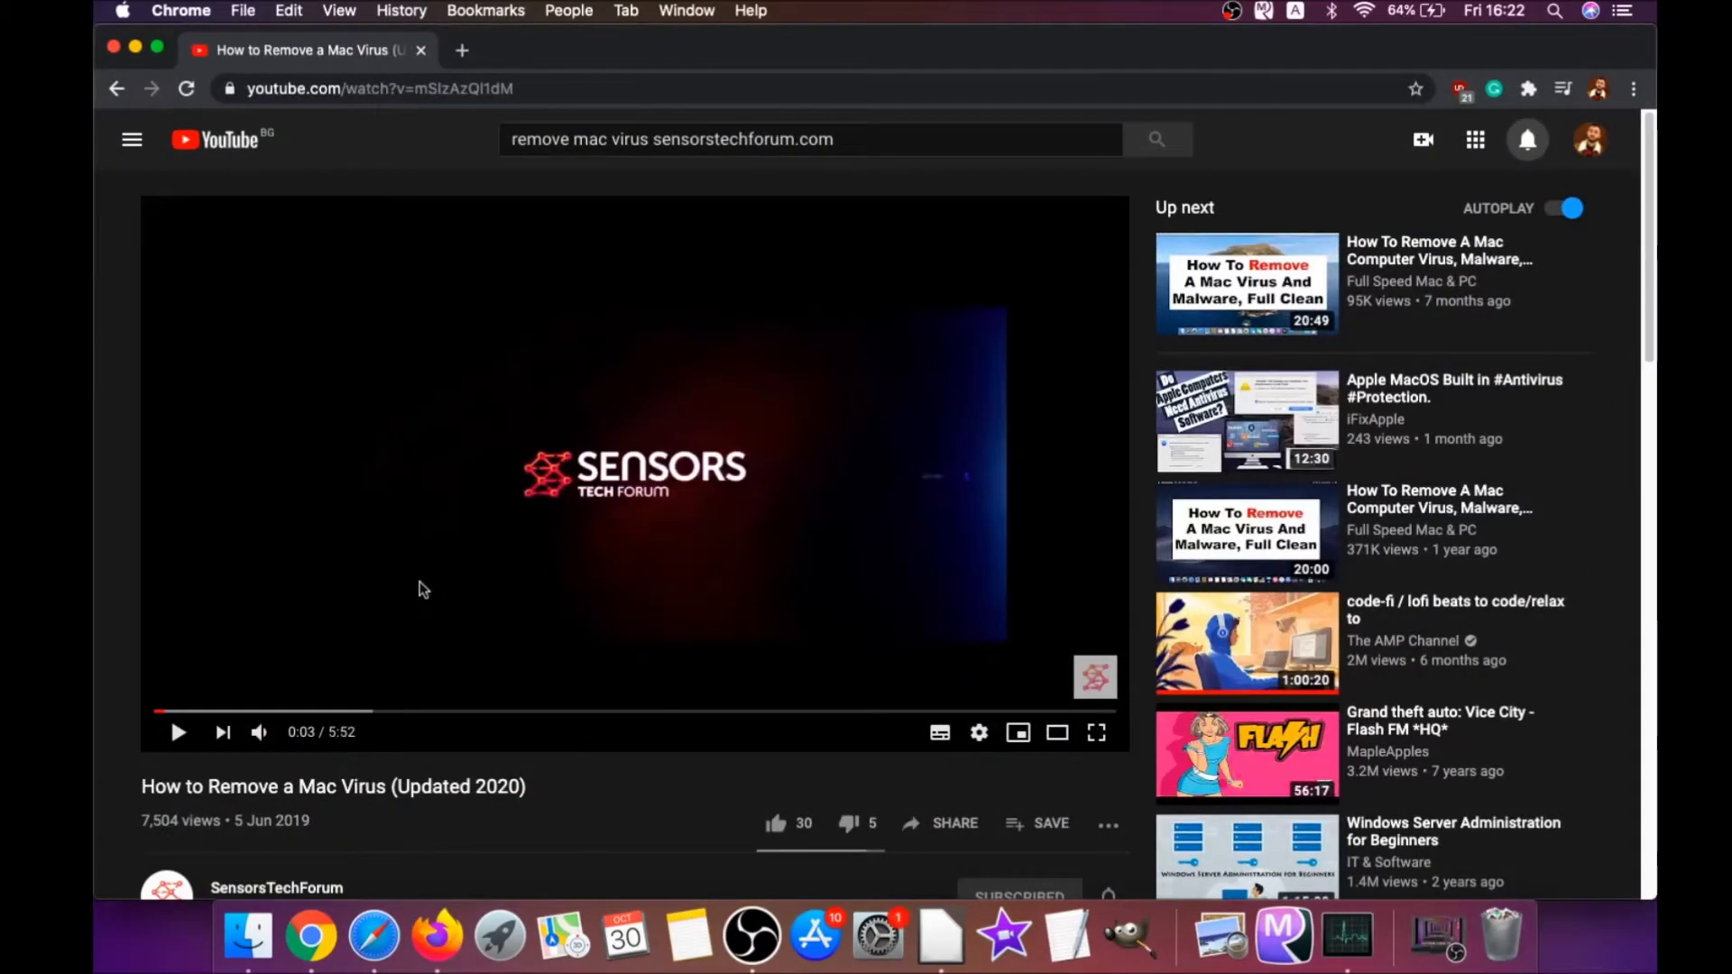
scroll(422, 589, down, 3)
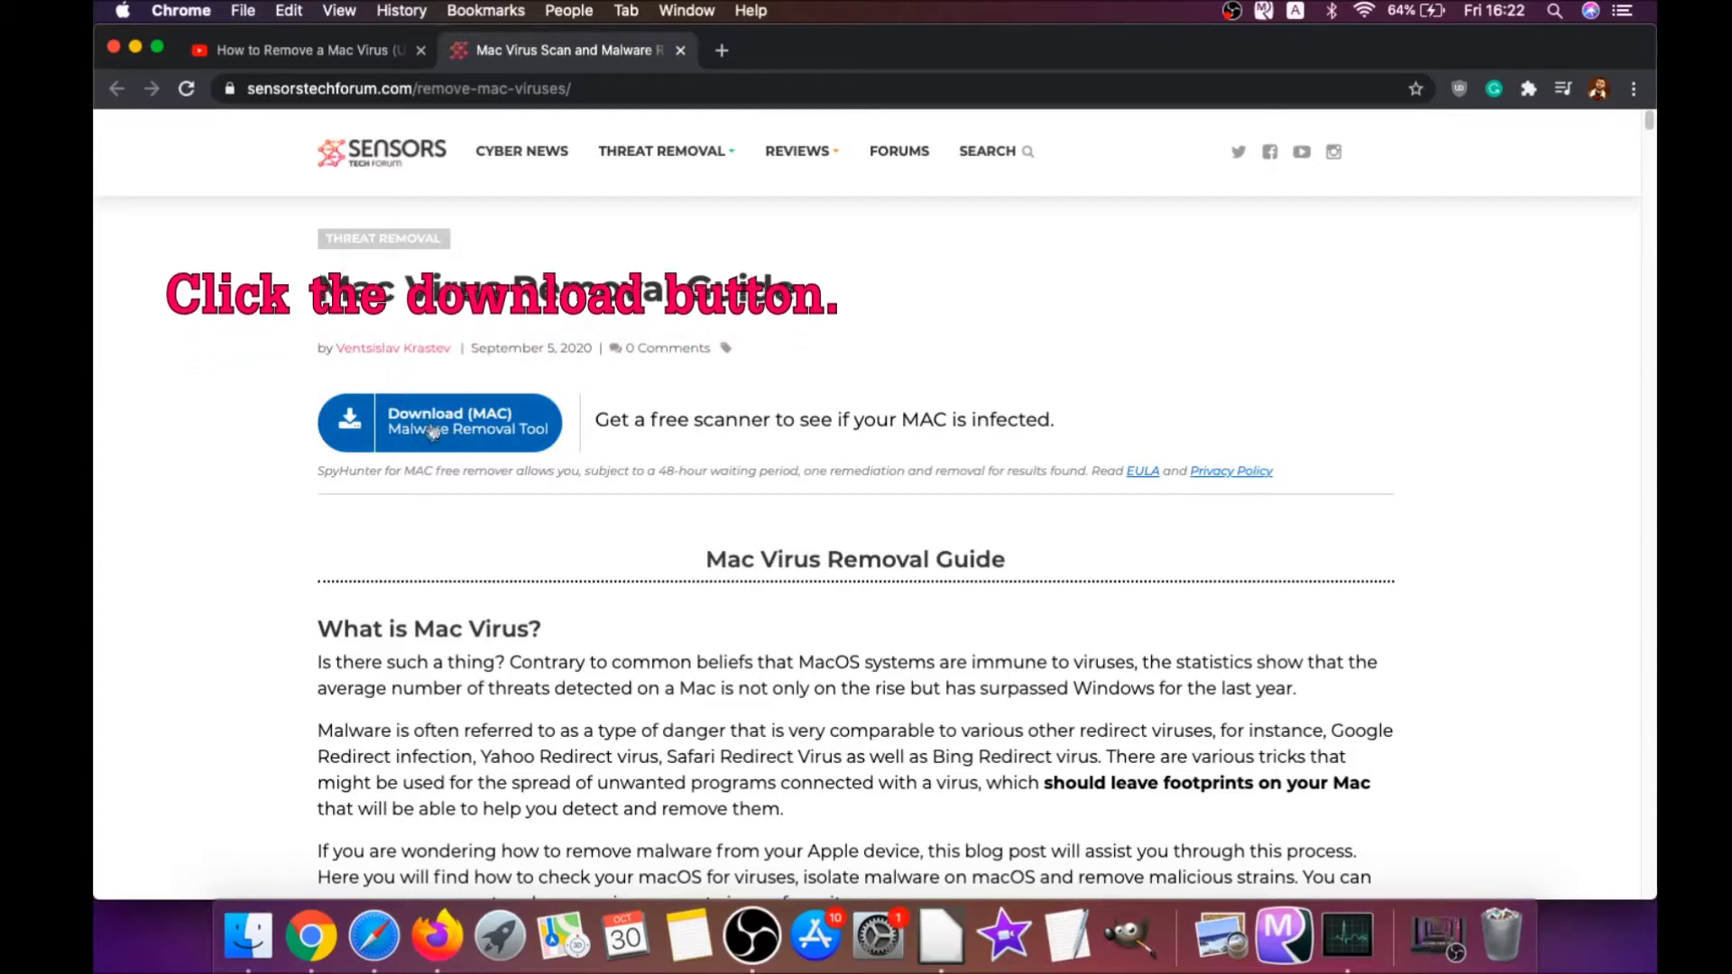
click(433, 430)
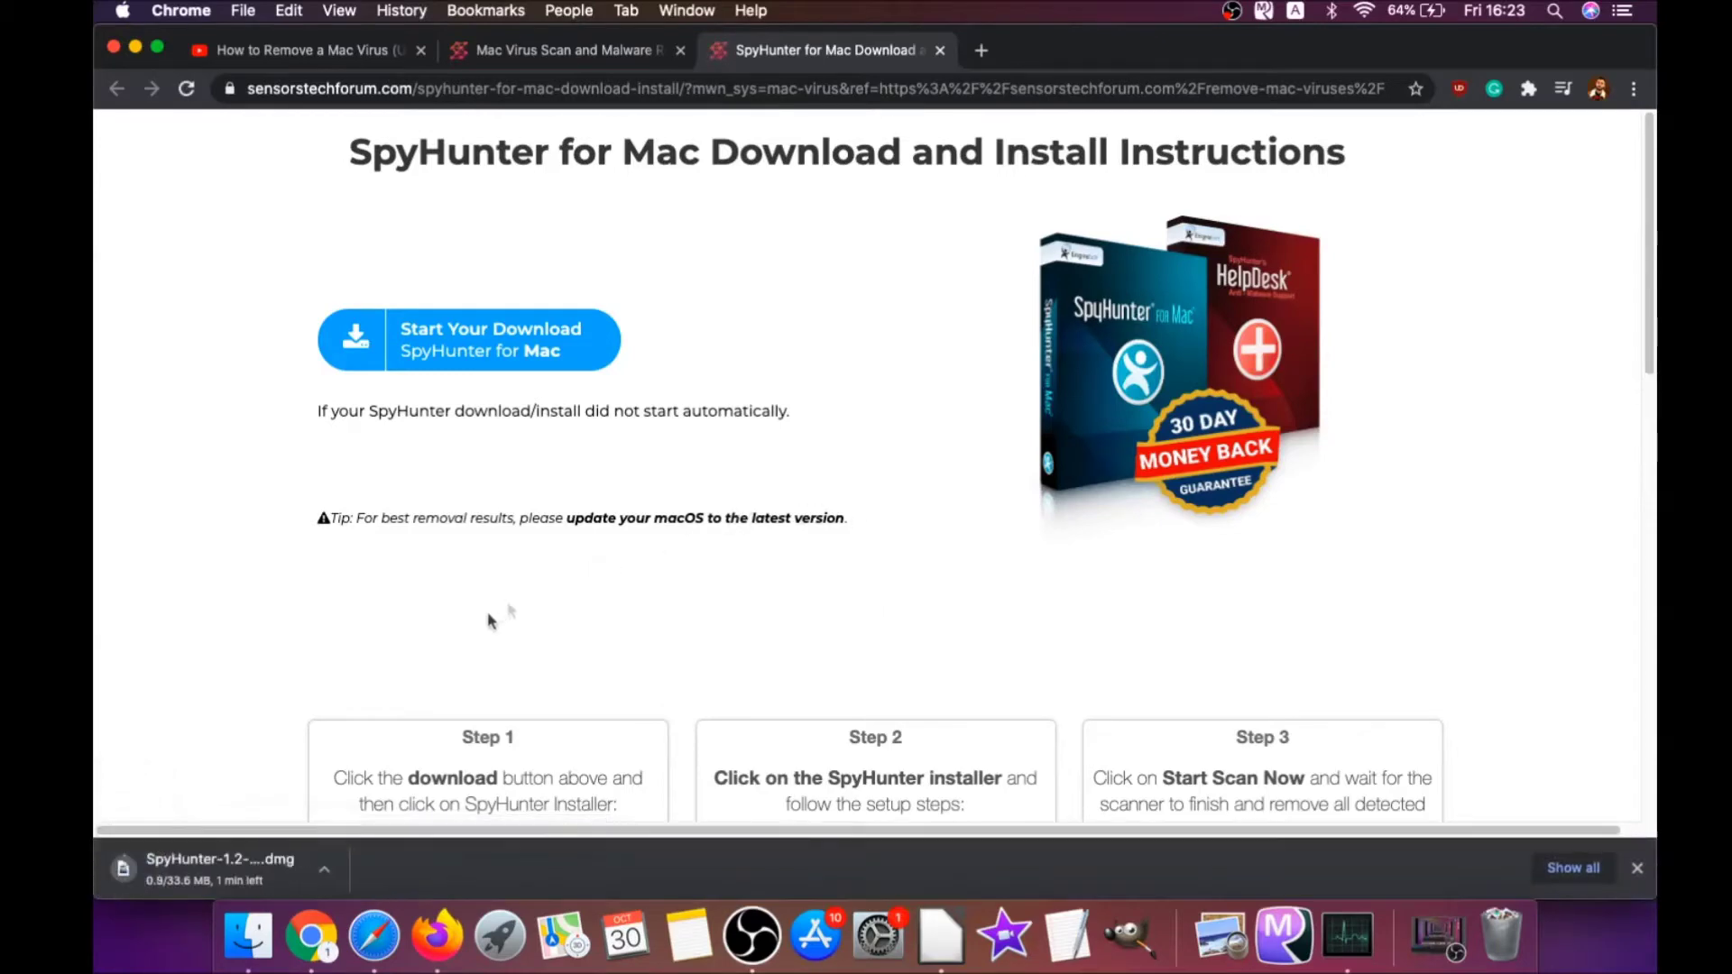
click(177, 868)
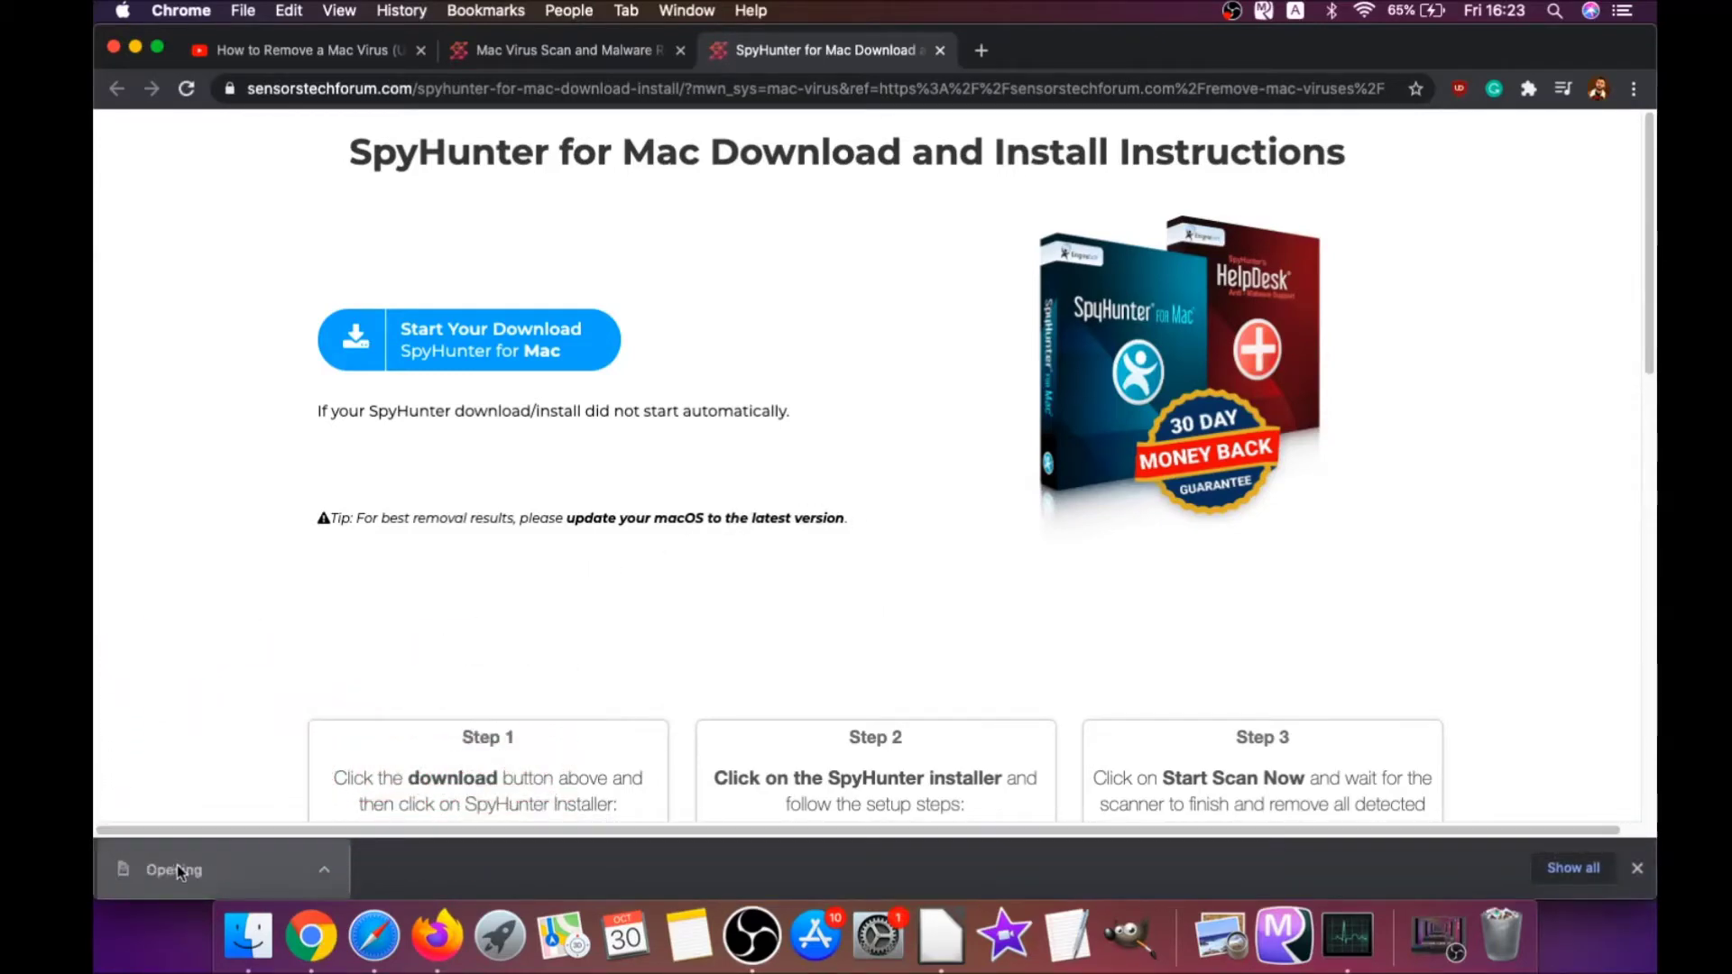
click(135, 47)
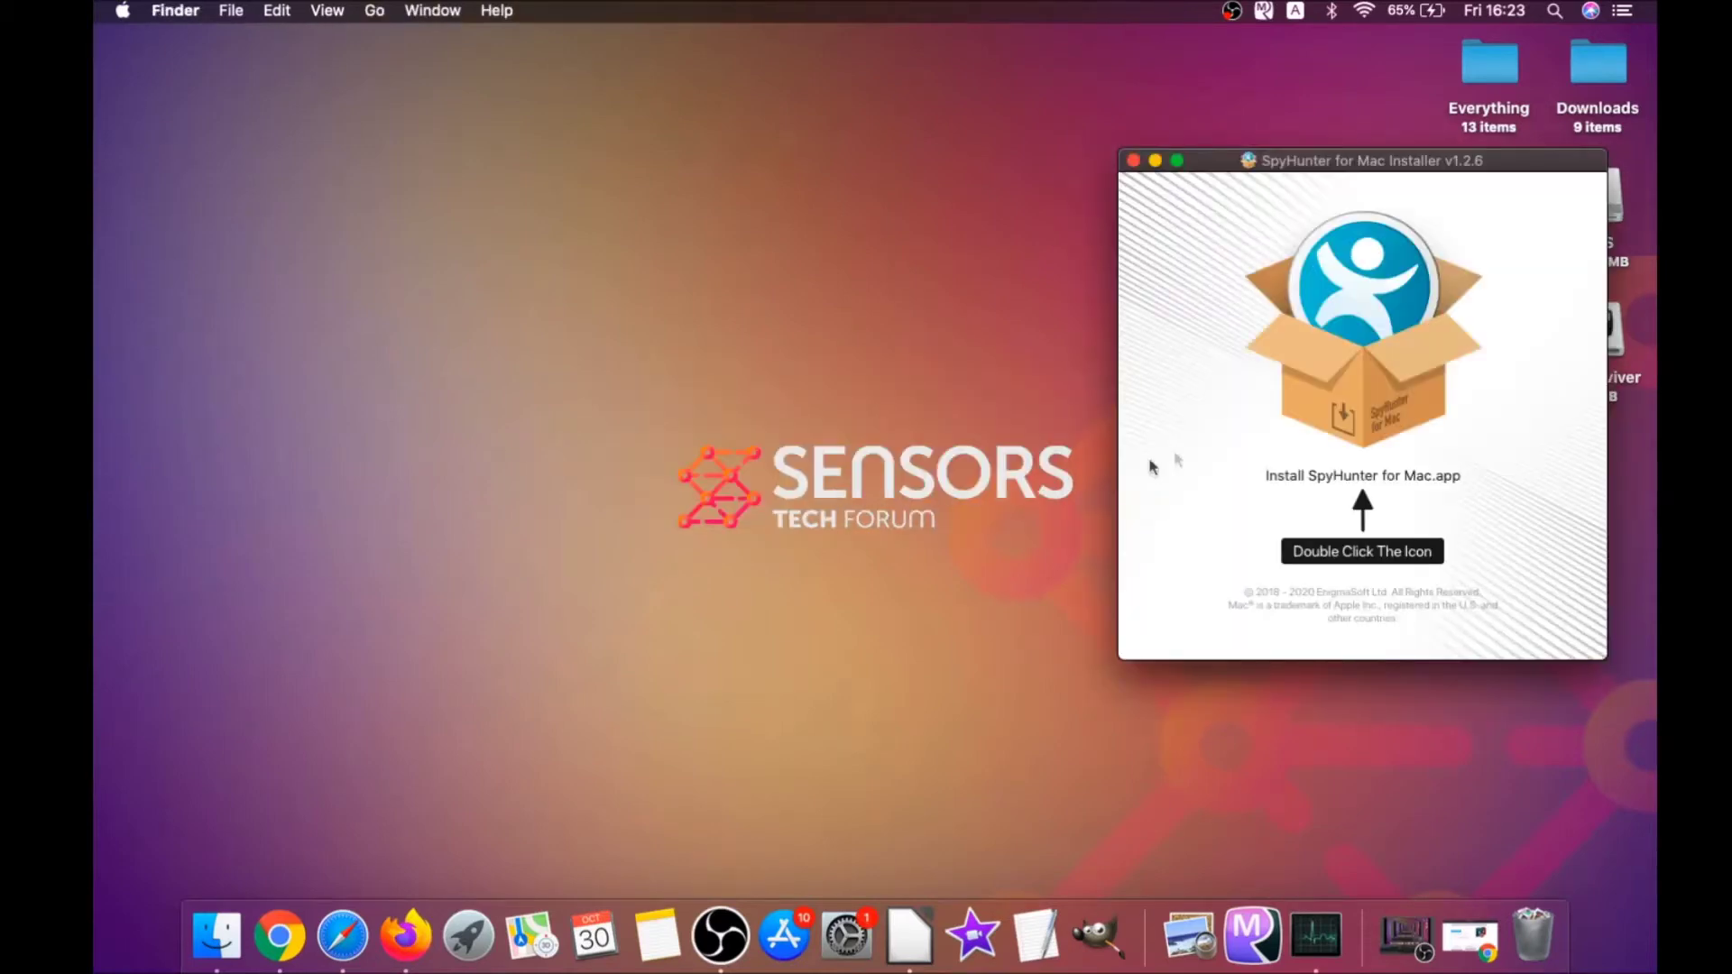
Run Install SpyHunter for Mac.app, allow it to open, accept the license terms and install
double_click(1344, 385)
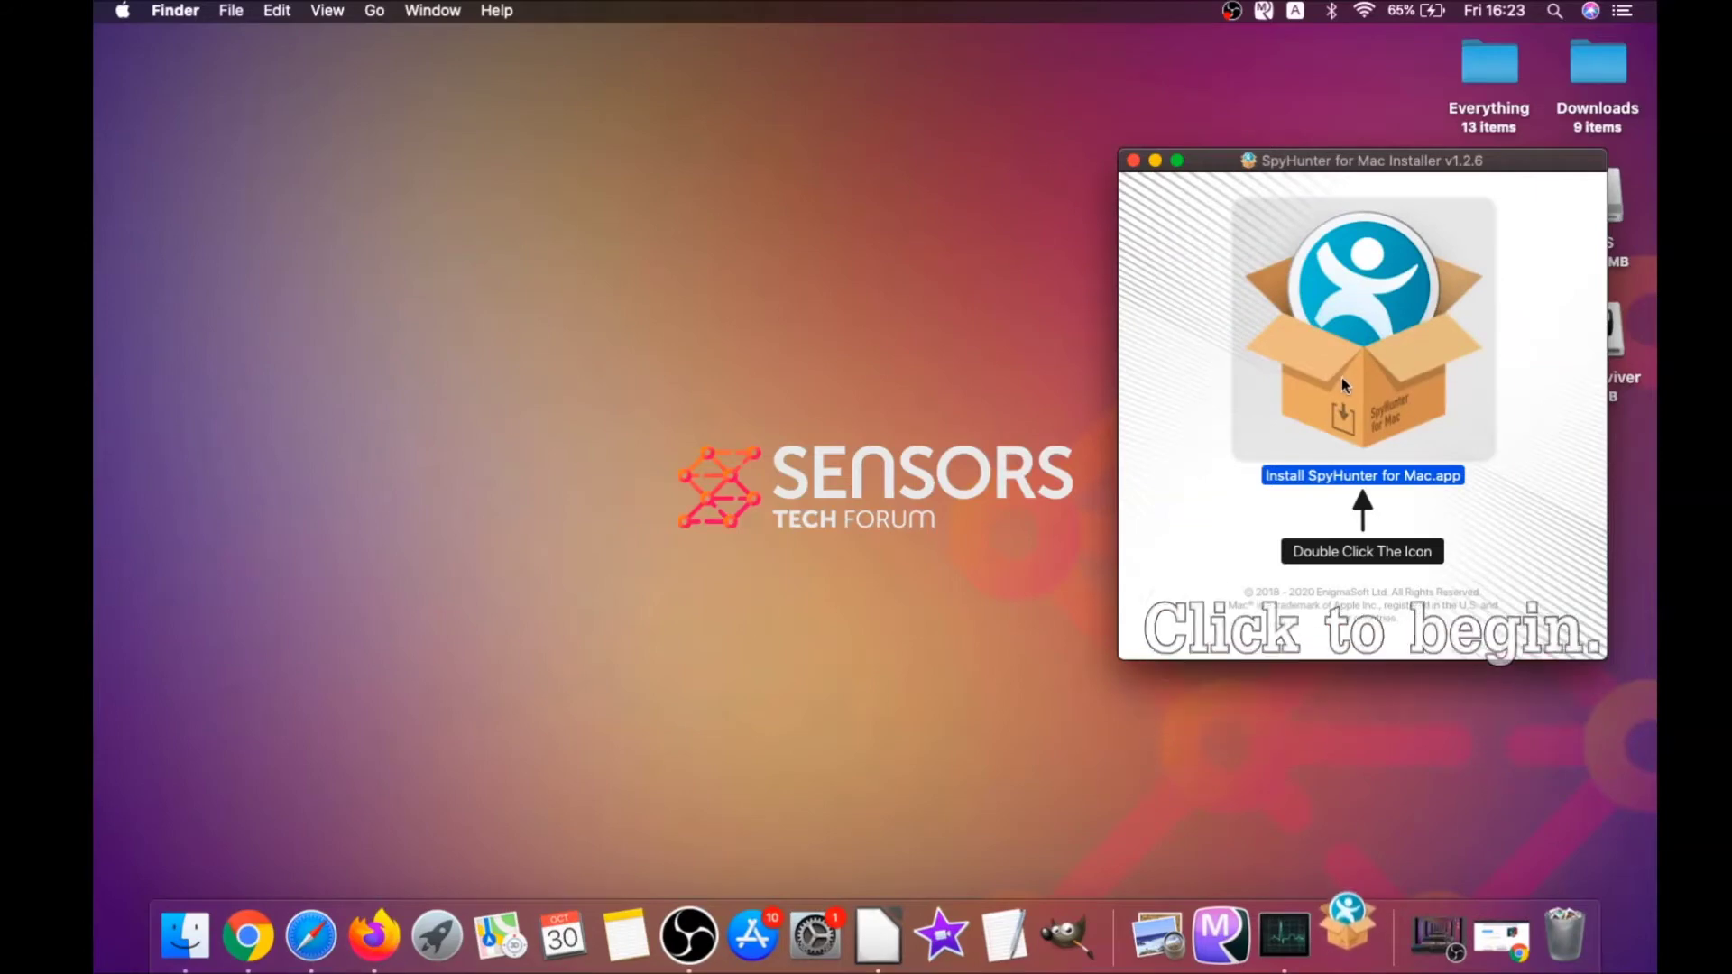
click(1155, 160)
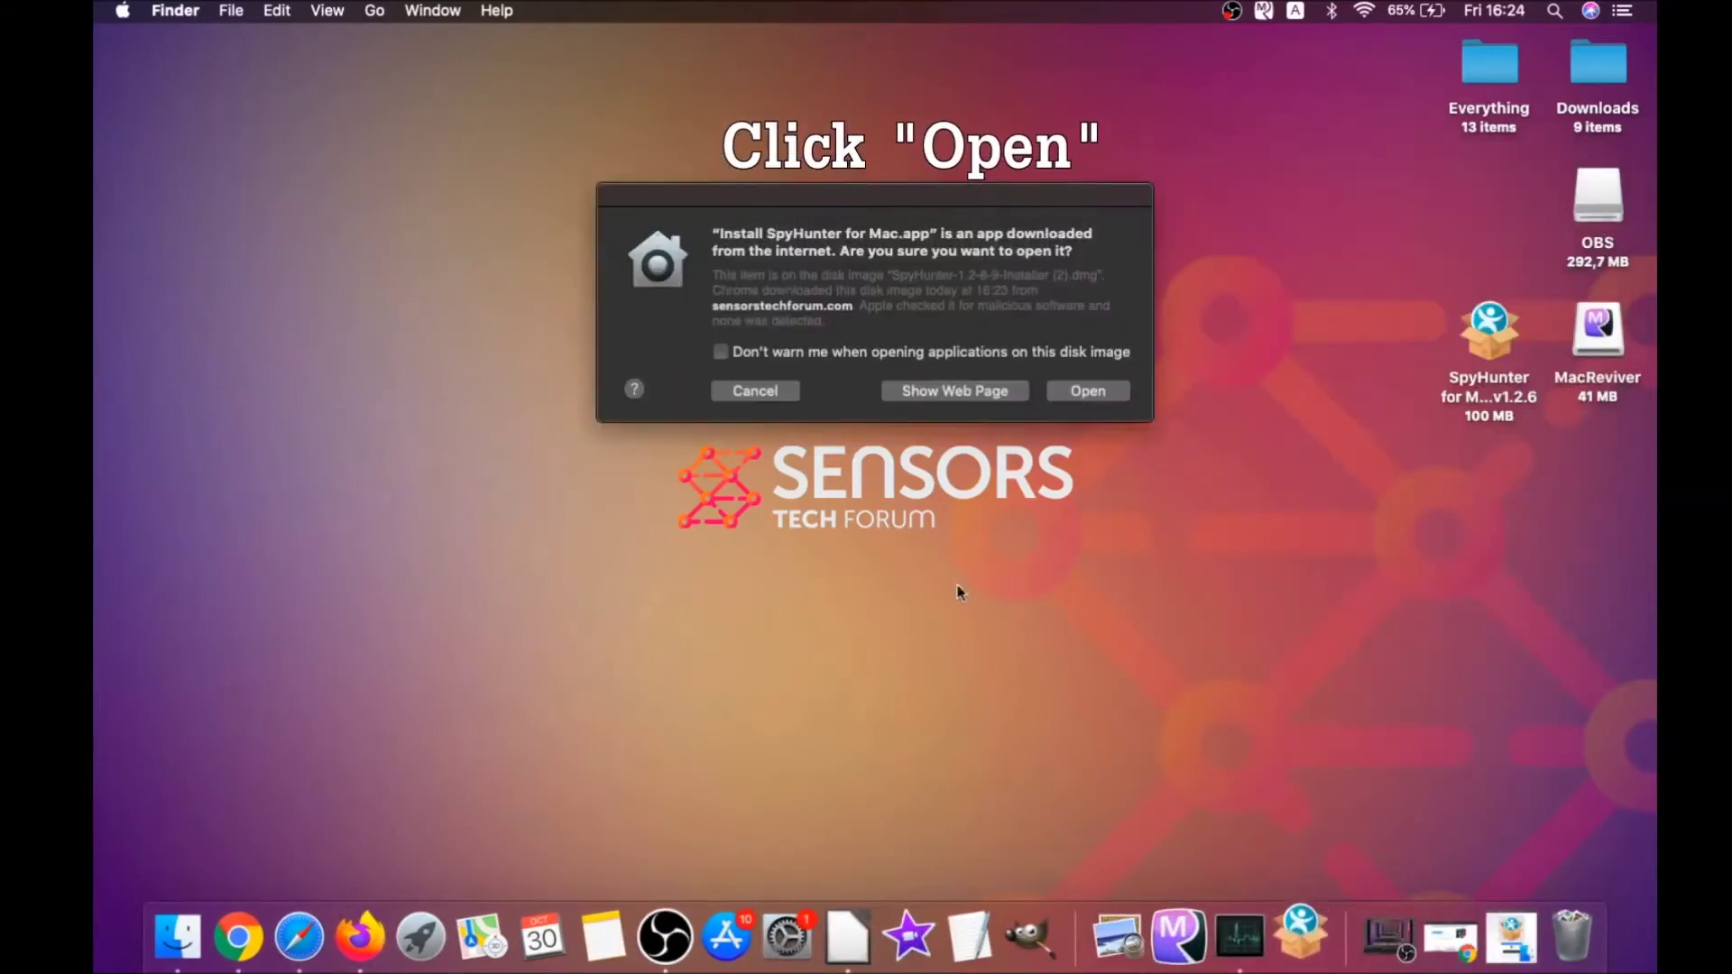
click(1066, 391)
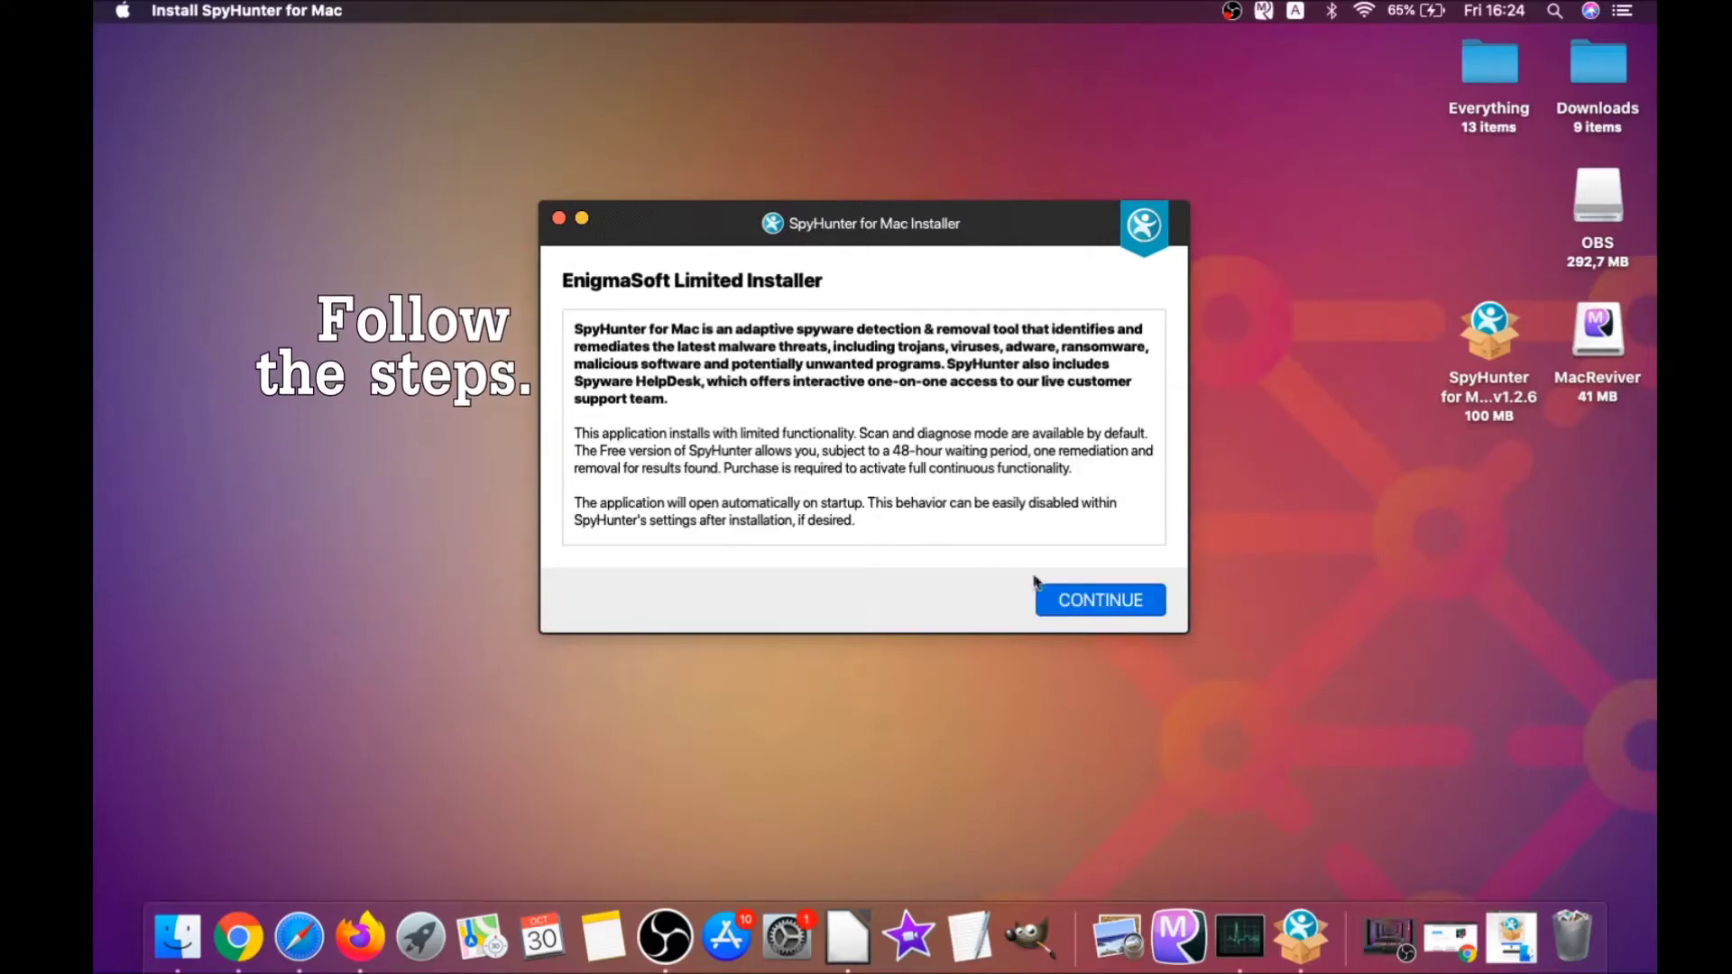
click(1064, 595)
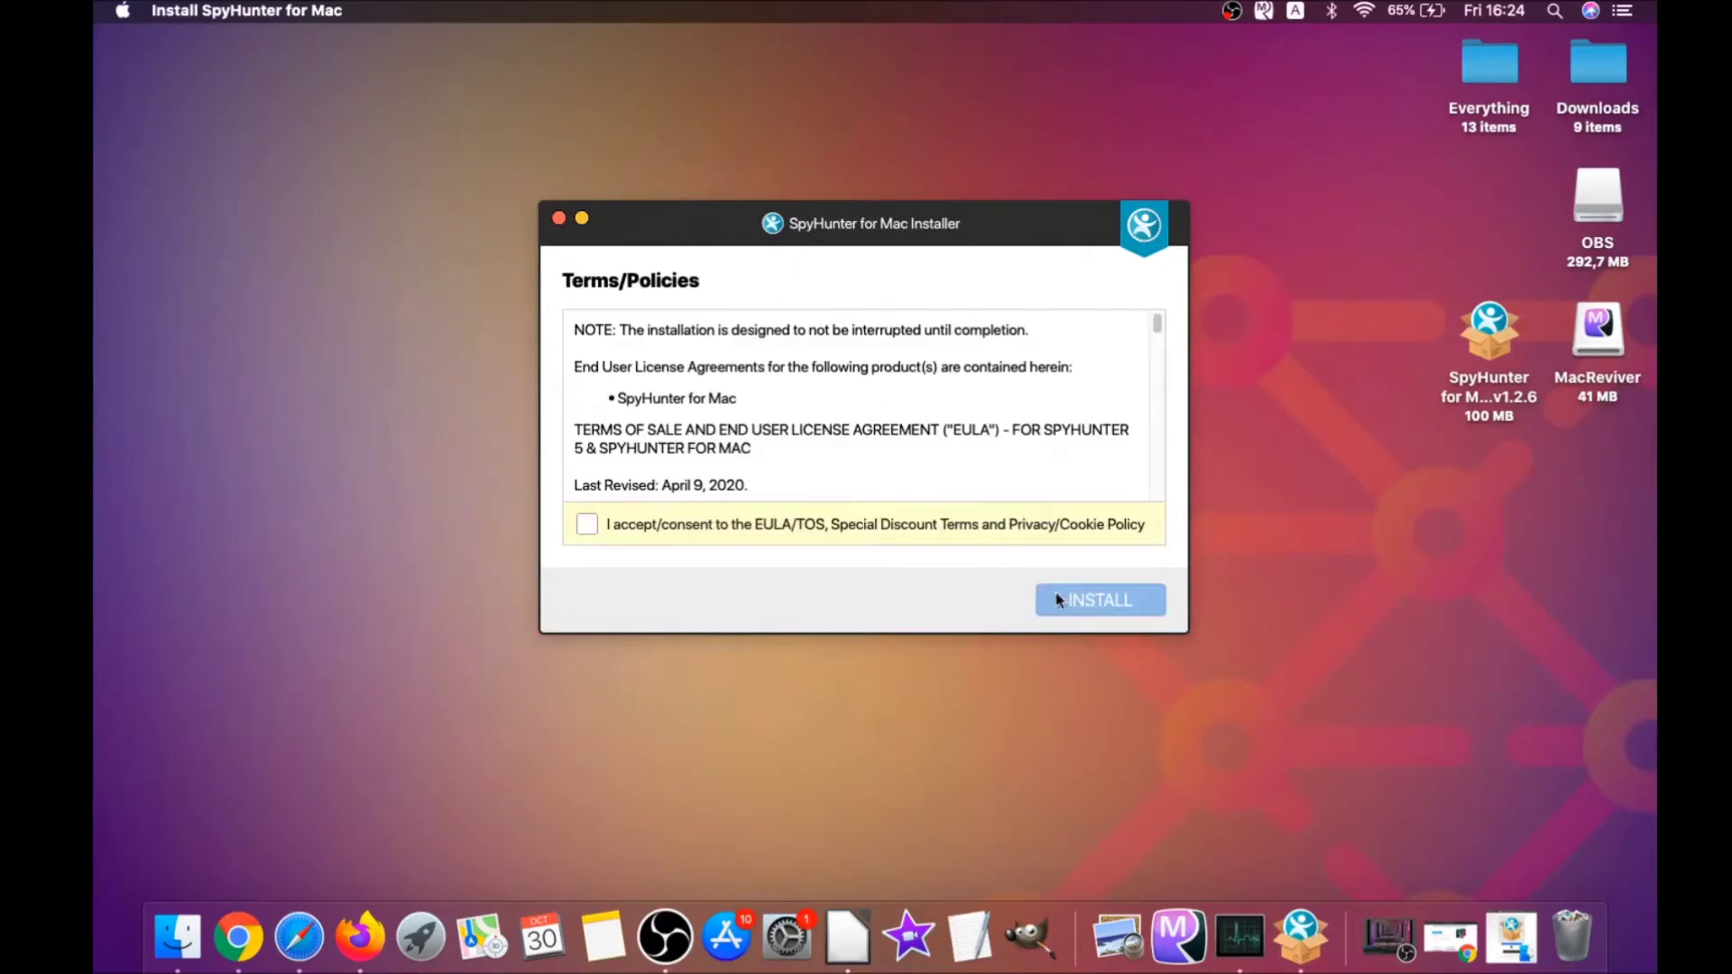
click(587, 524)
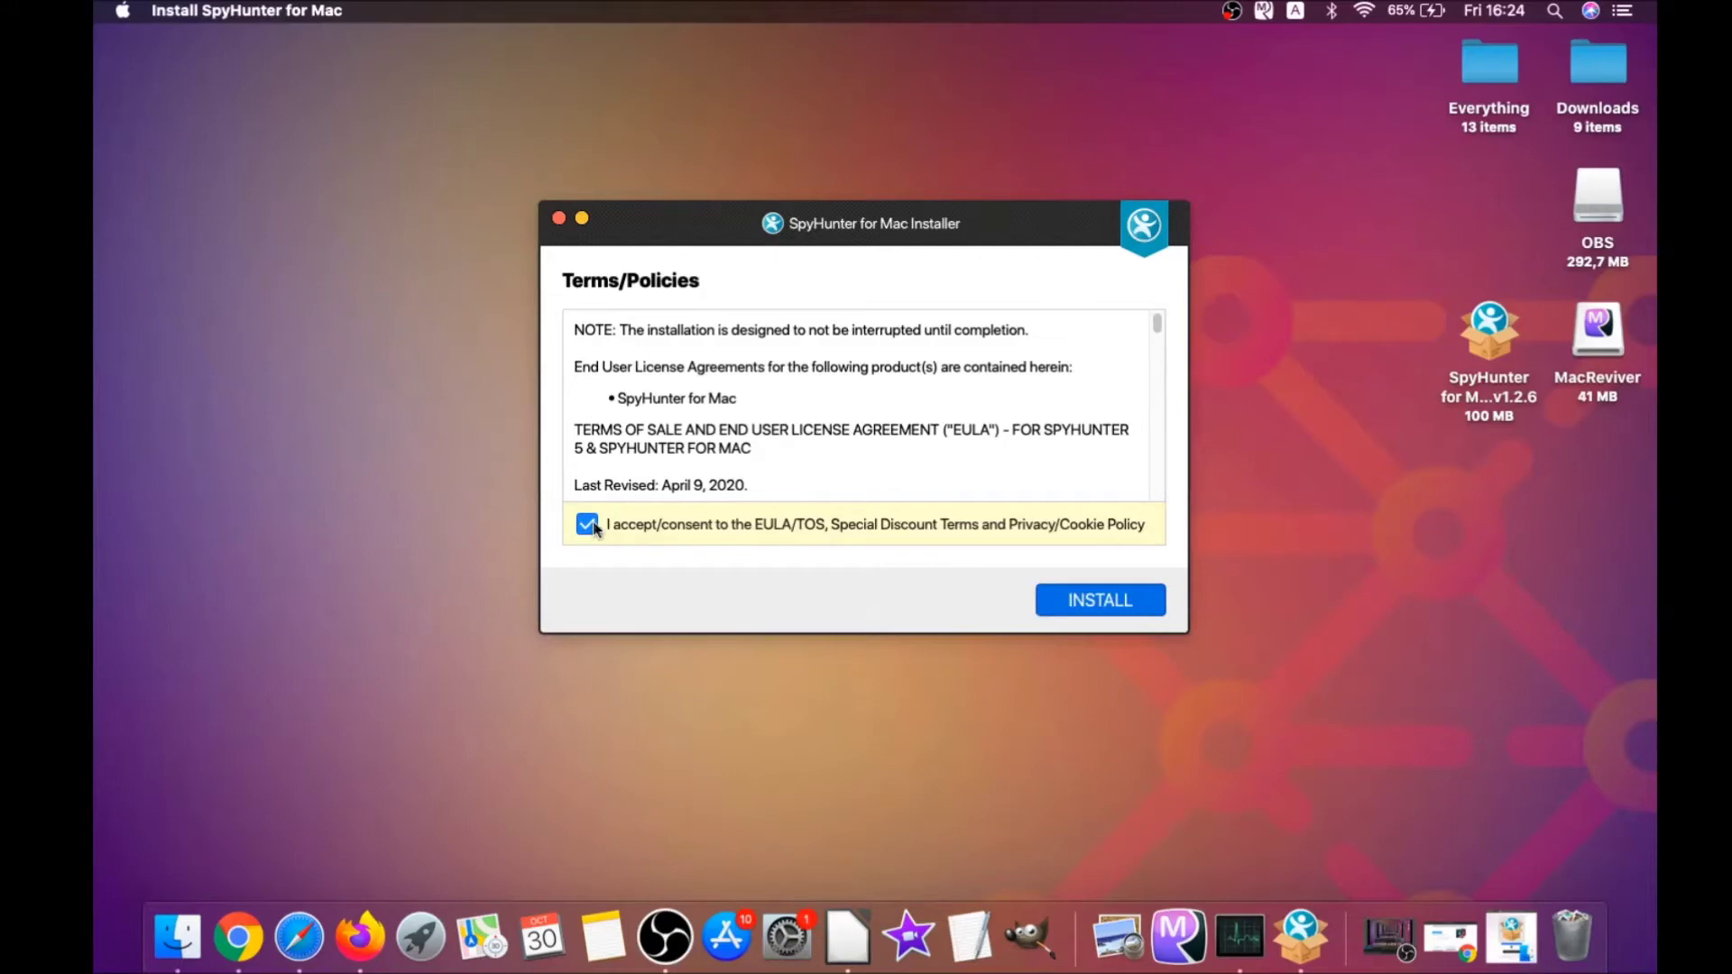
click(1056, 602)
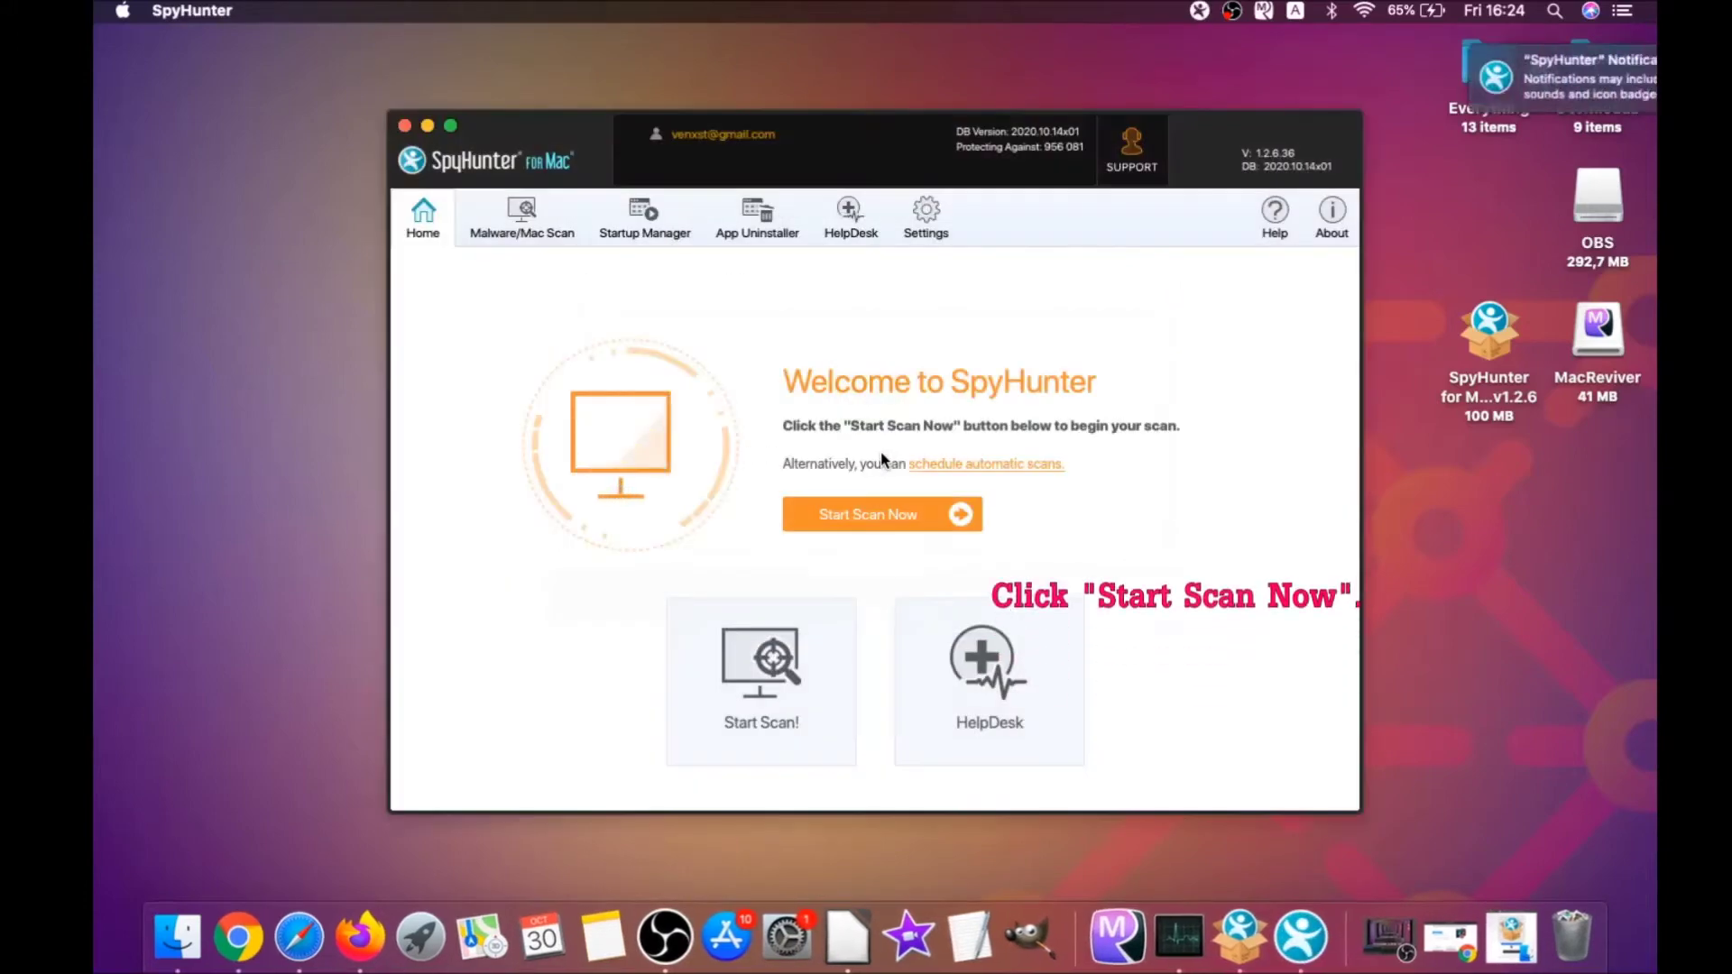
Scan the Mac and remove the detected MacReviverSetup.dmg malware
click(877, 512)
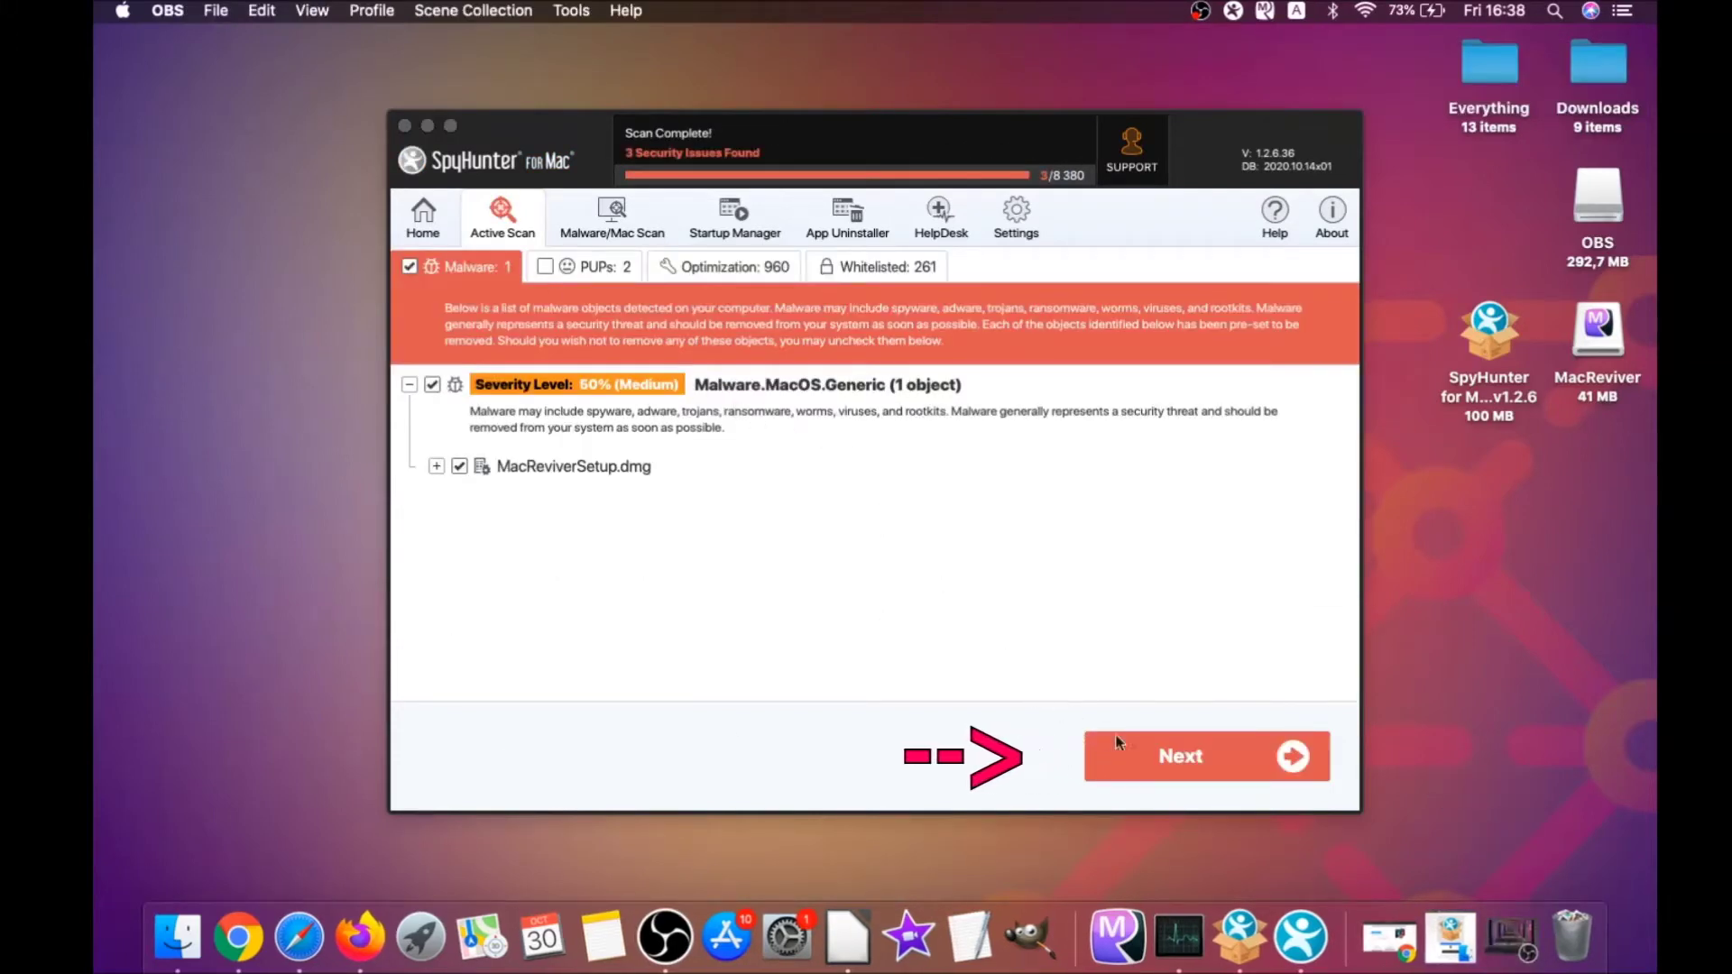
click(1189, 764)
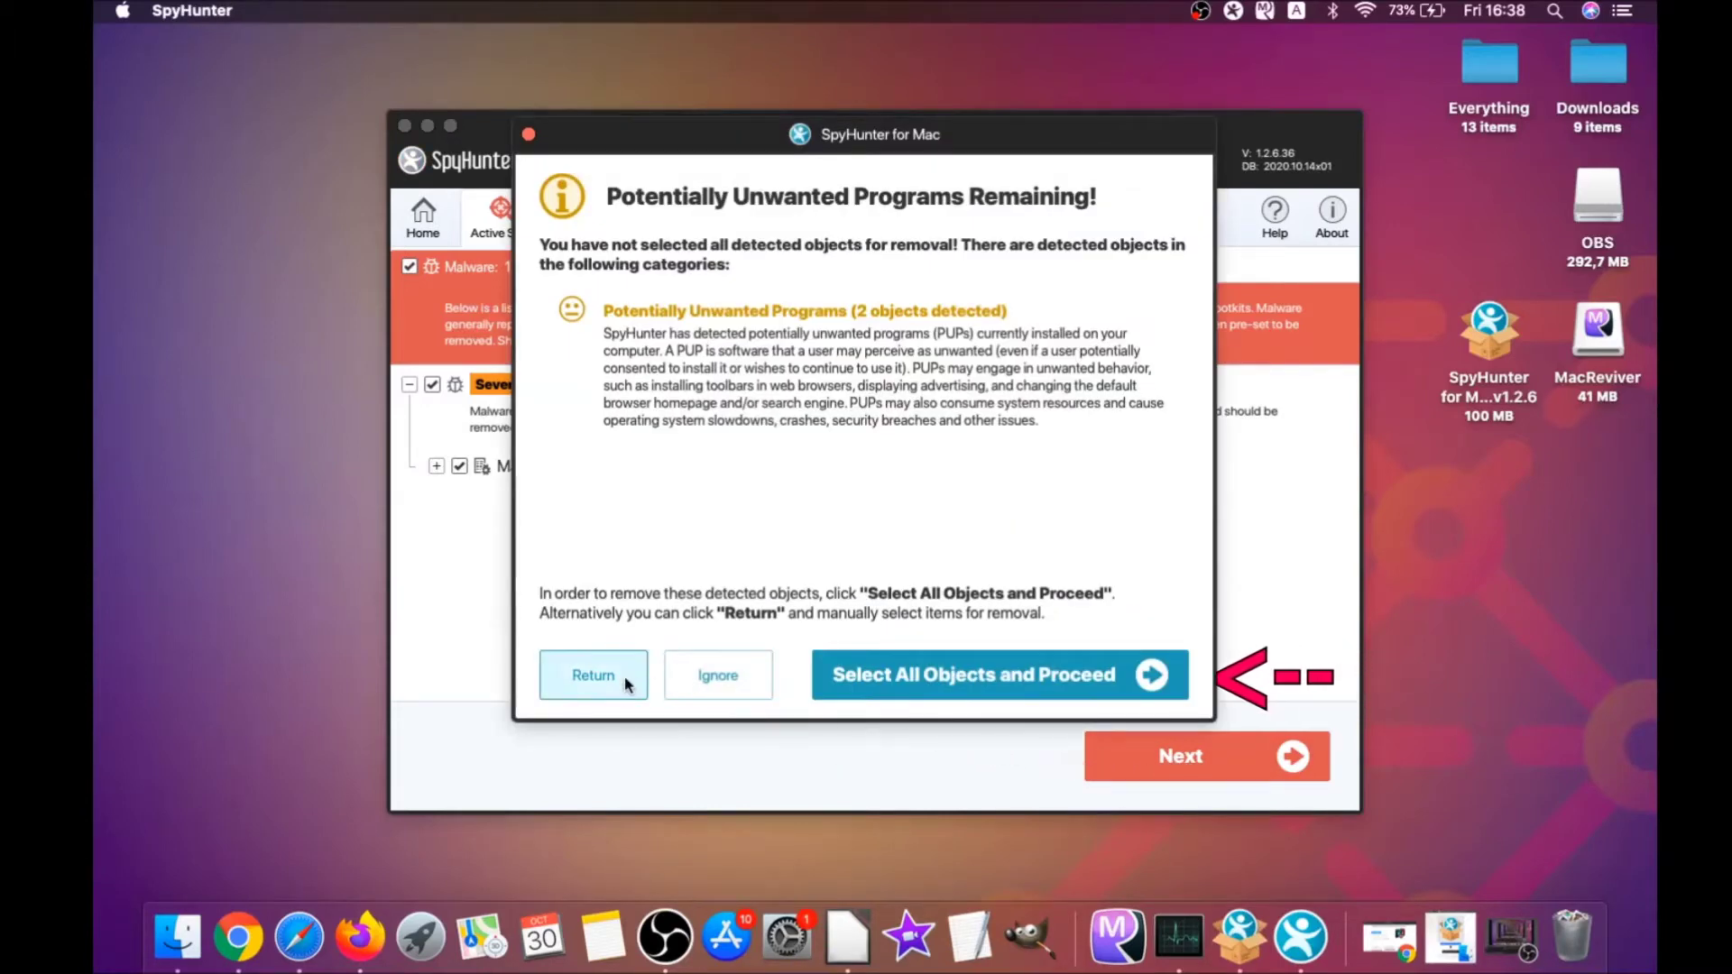
click(690, 686)
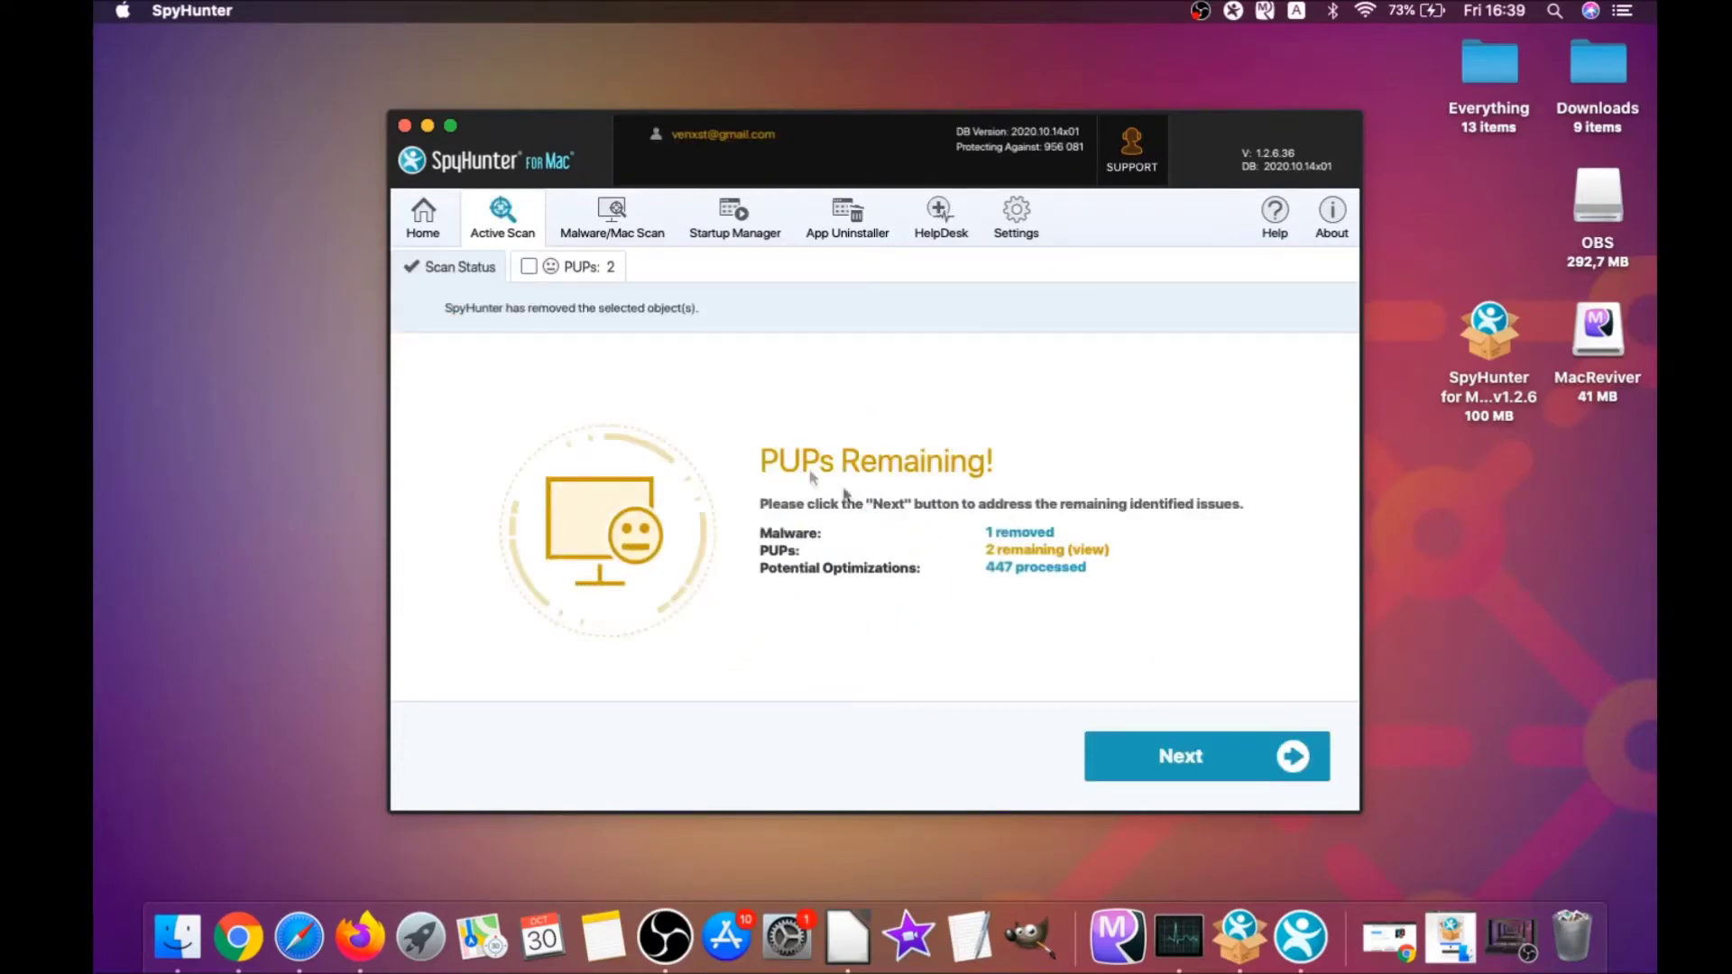
Remove the MacReviver and MacReviver AntiTheft unwanted programs and close the results
click(584, 267)
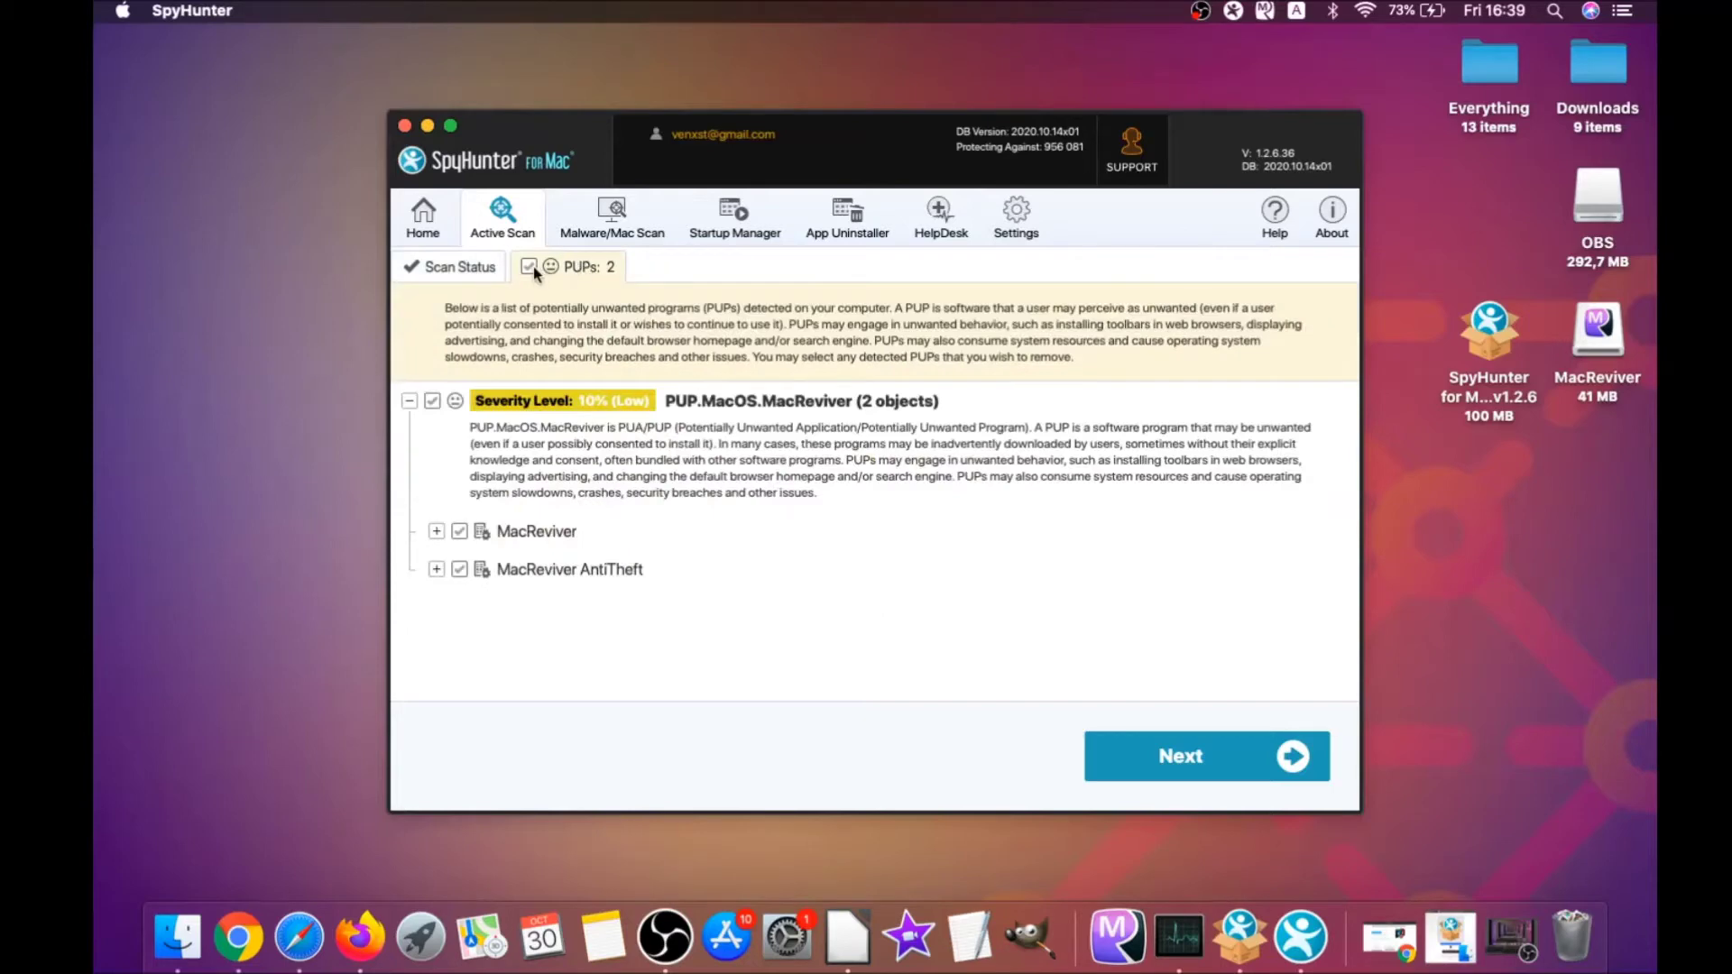
click(1209, 754)
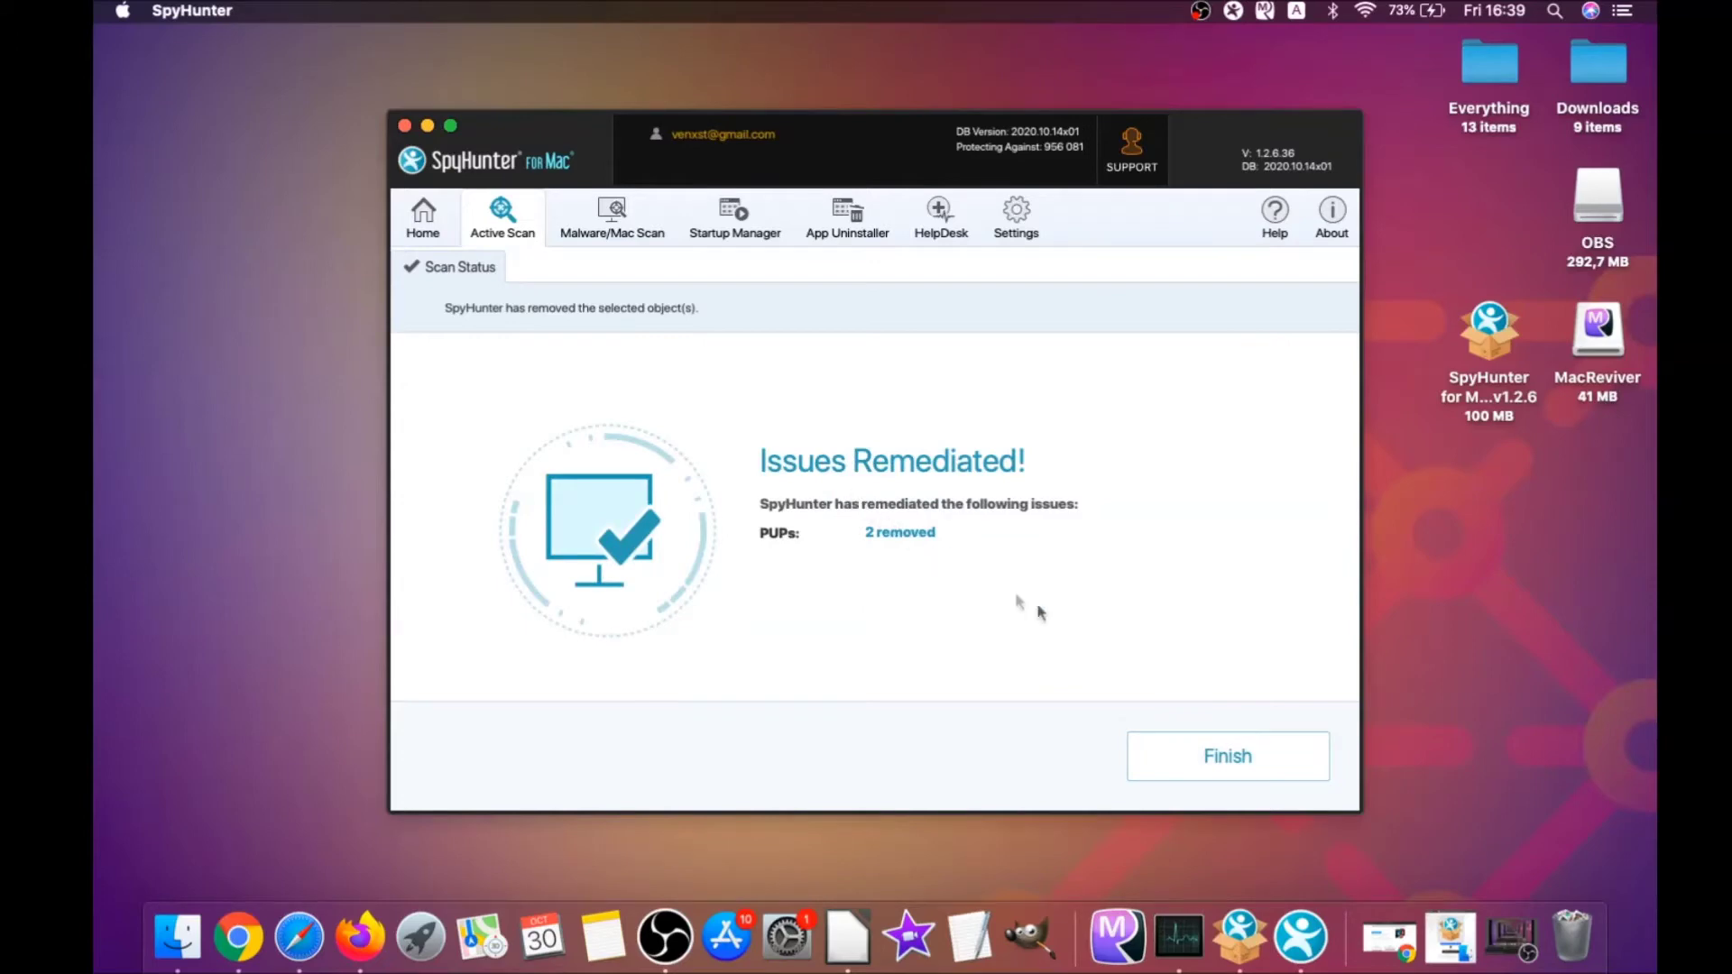
click(1236, 757)
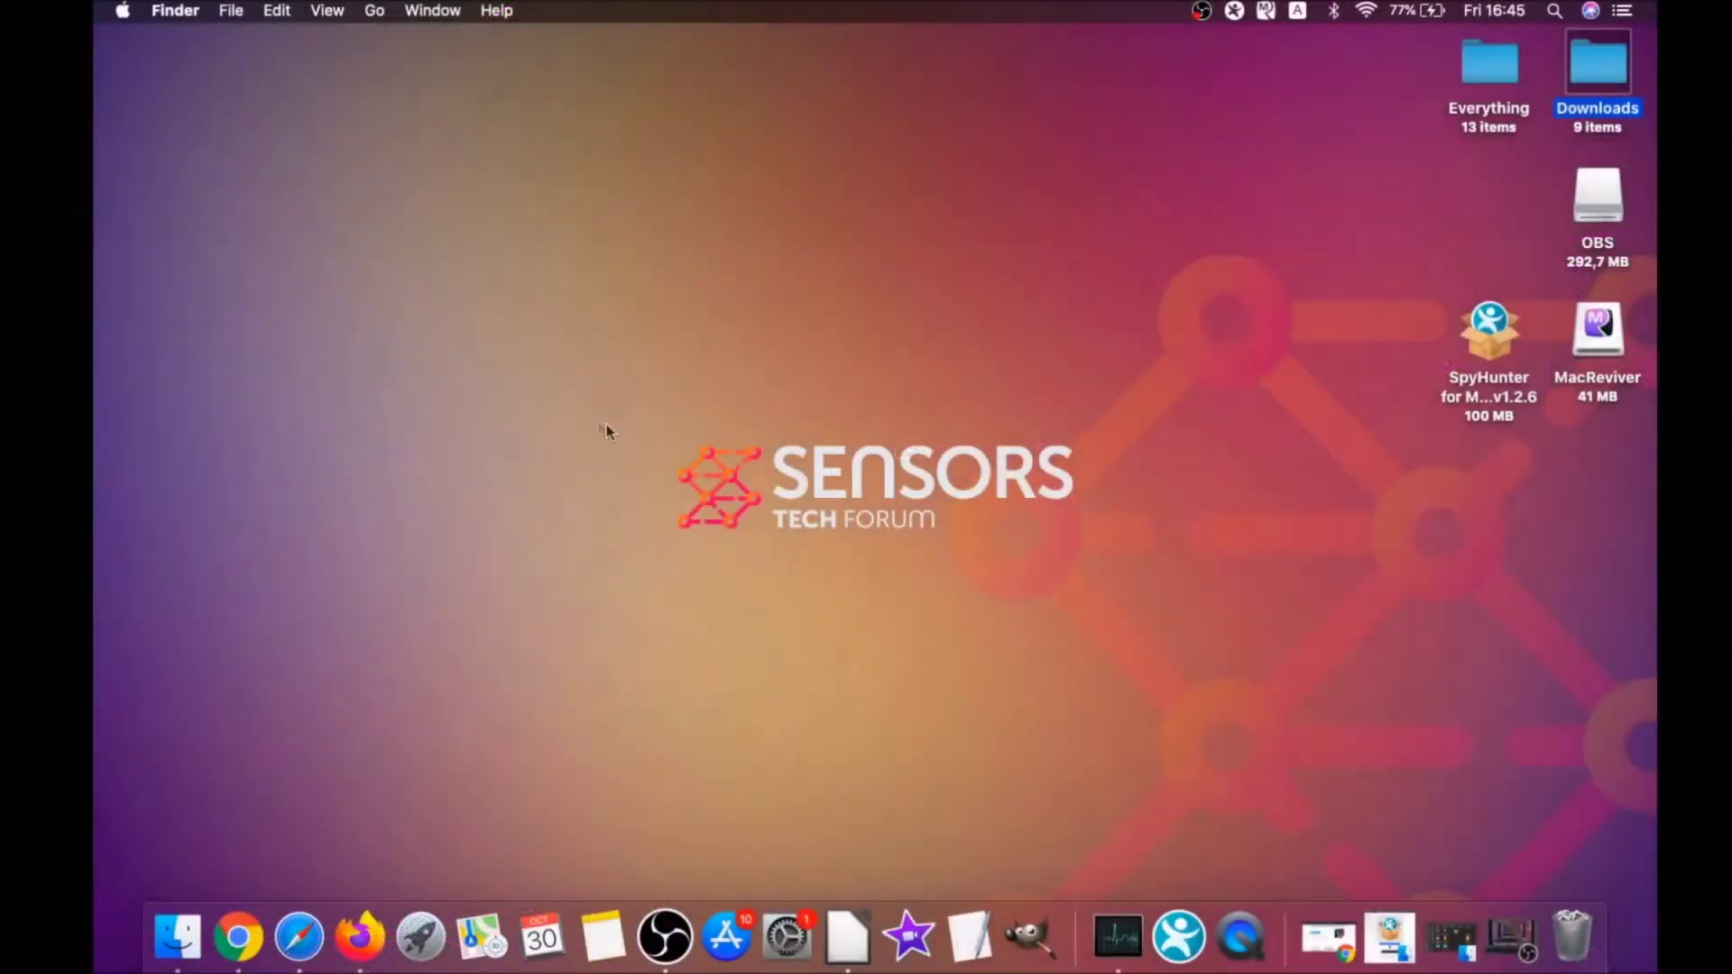
Drag MacReviver.app from the Applications folder onto the Bin in the Dock
click(375, 11)
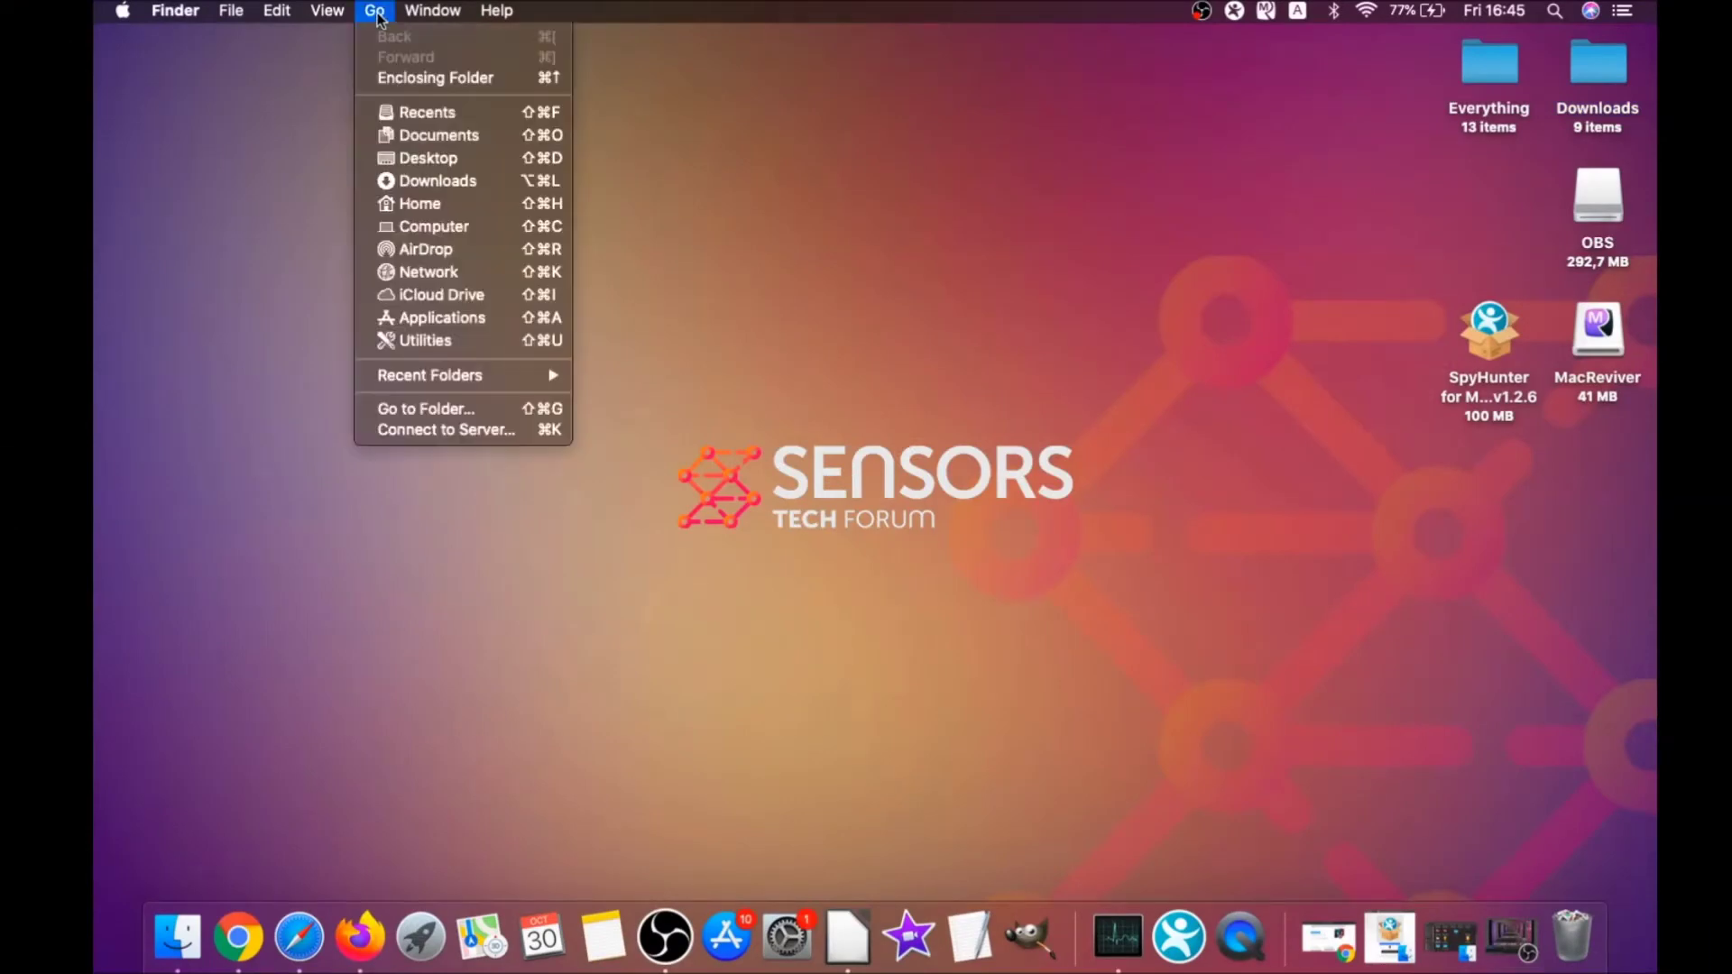
click(435, 316)
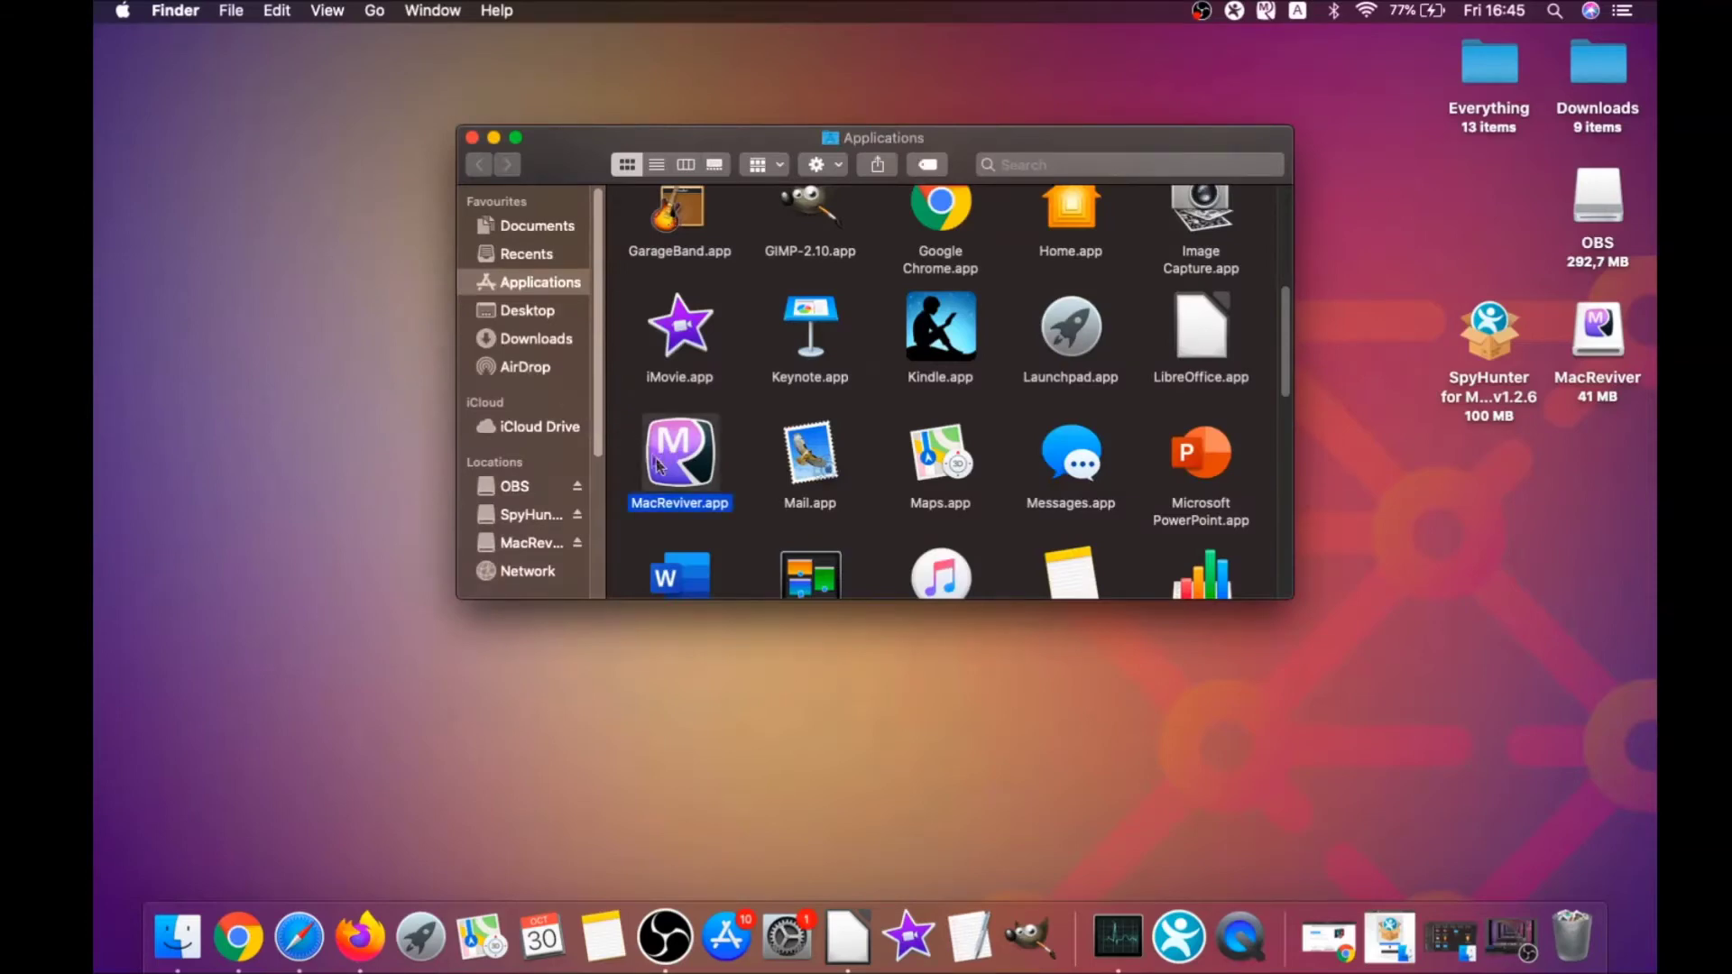
drag(729, 450, 1581, 916)
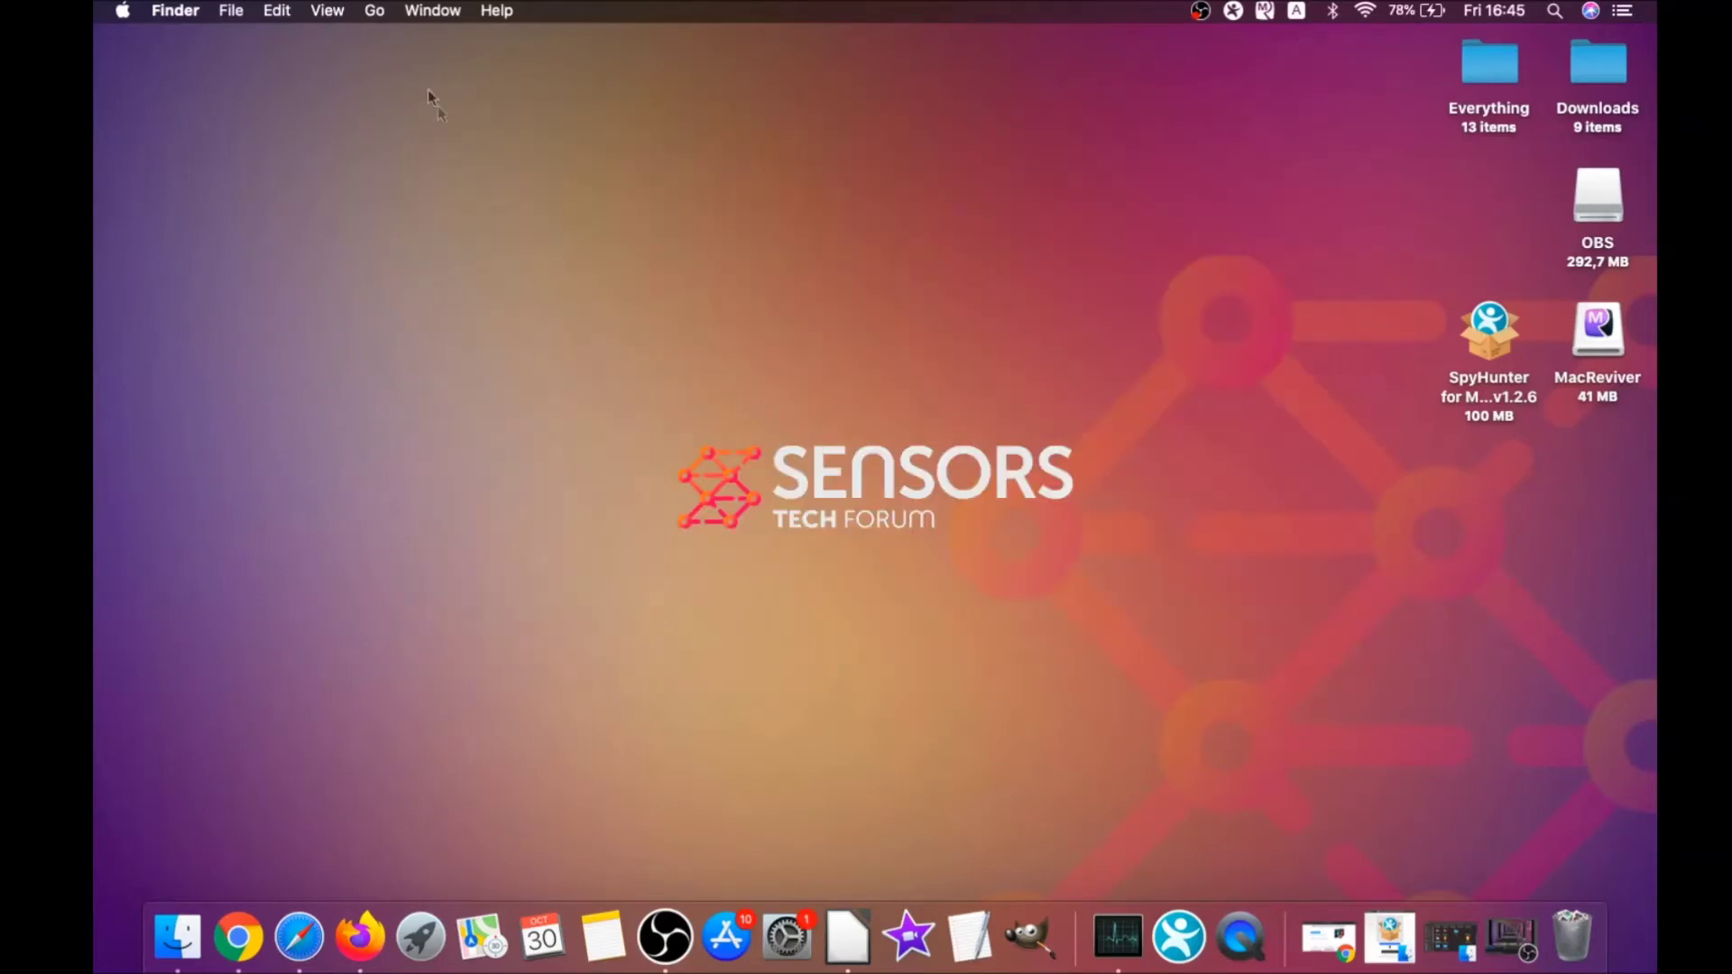
Launch Activity Monitor from the Utilities folder and look through the process list
click(377, 13)
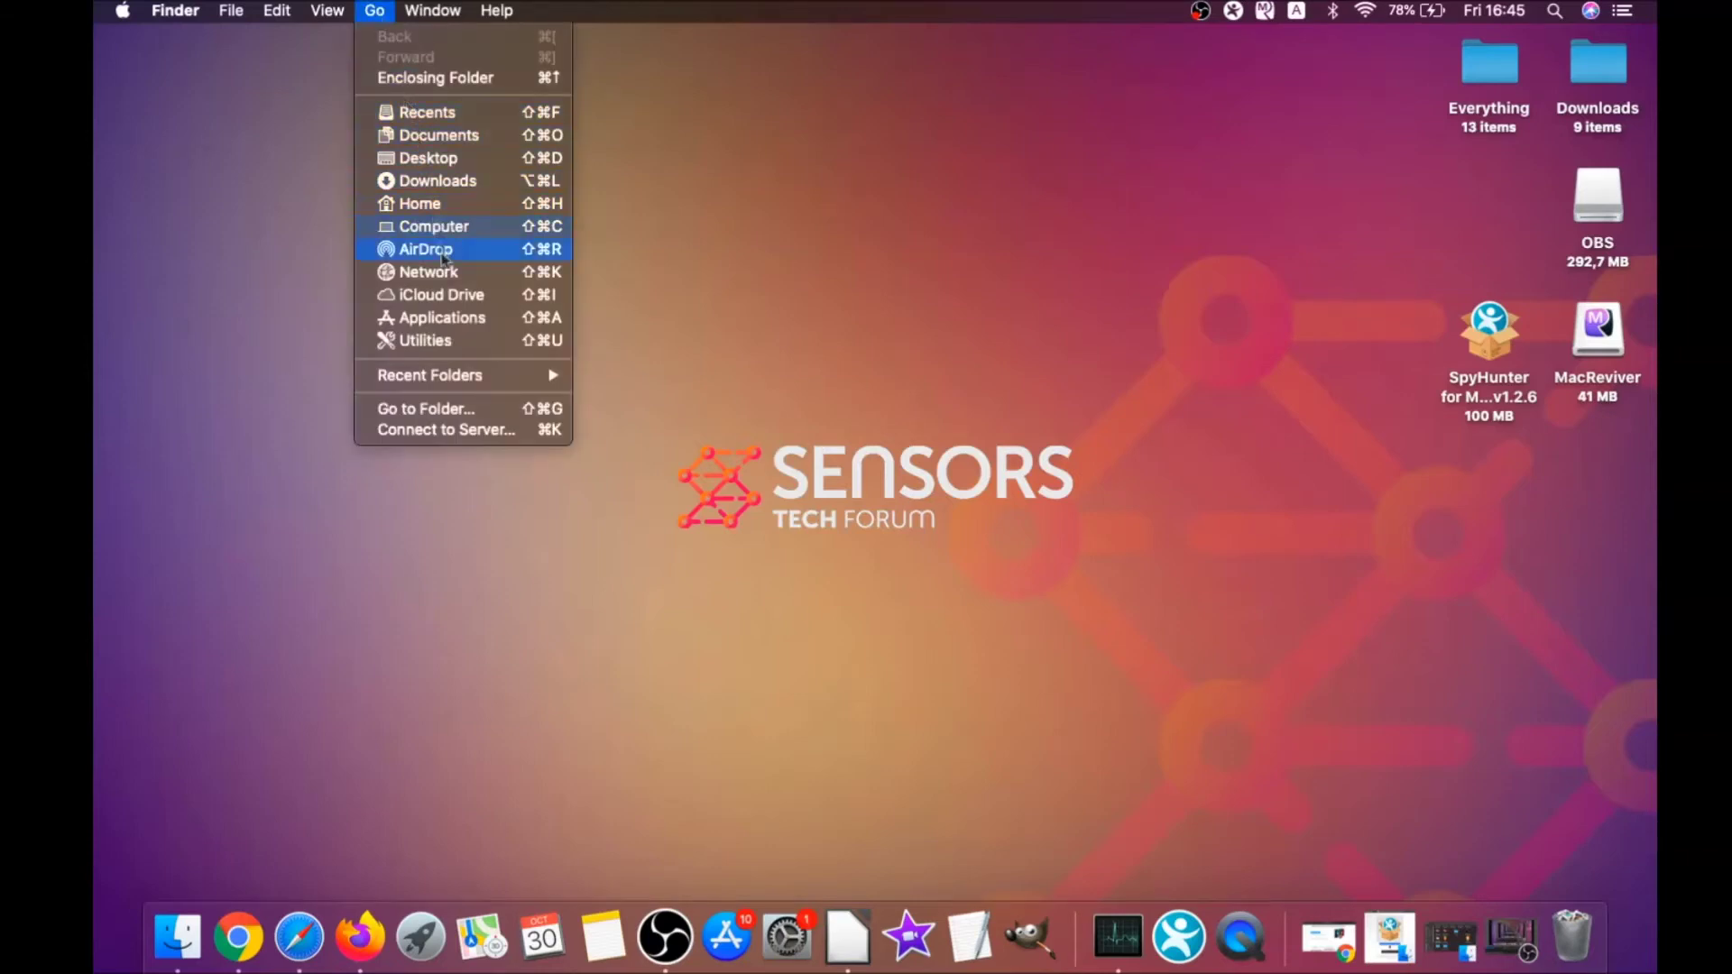
click(453, 345)
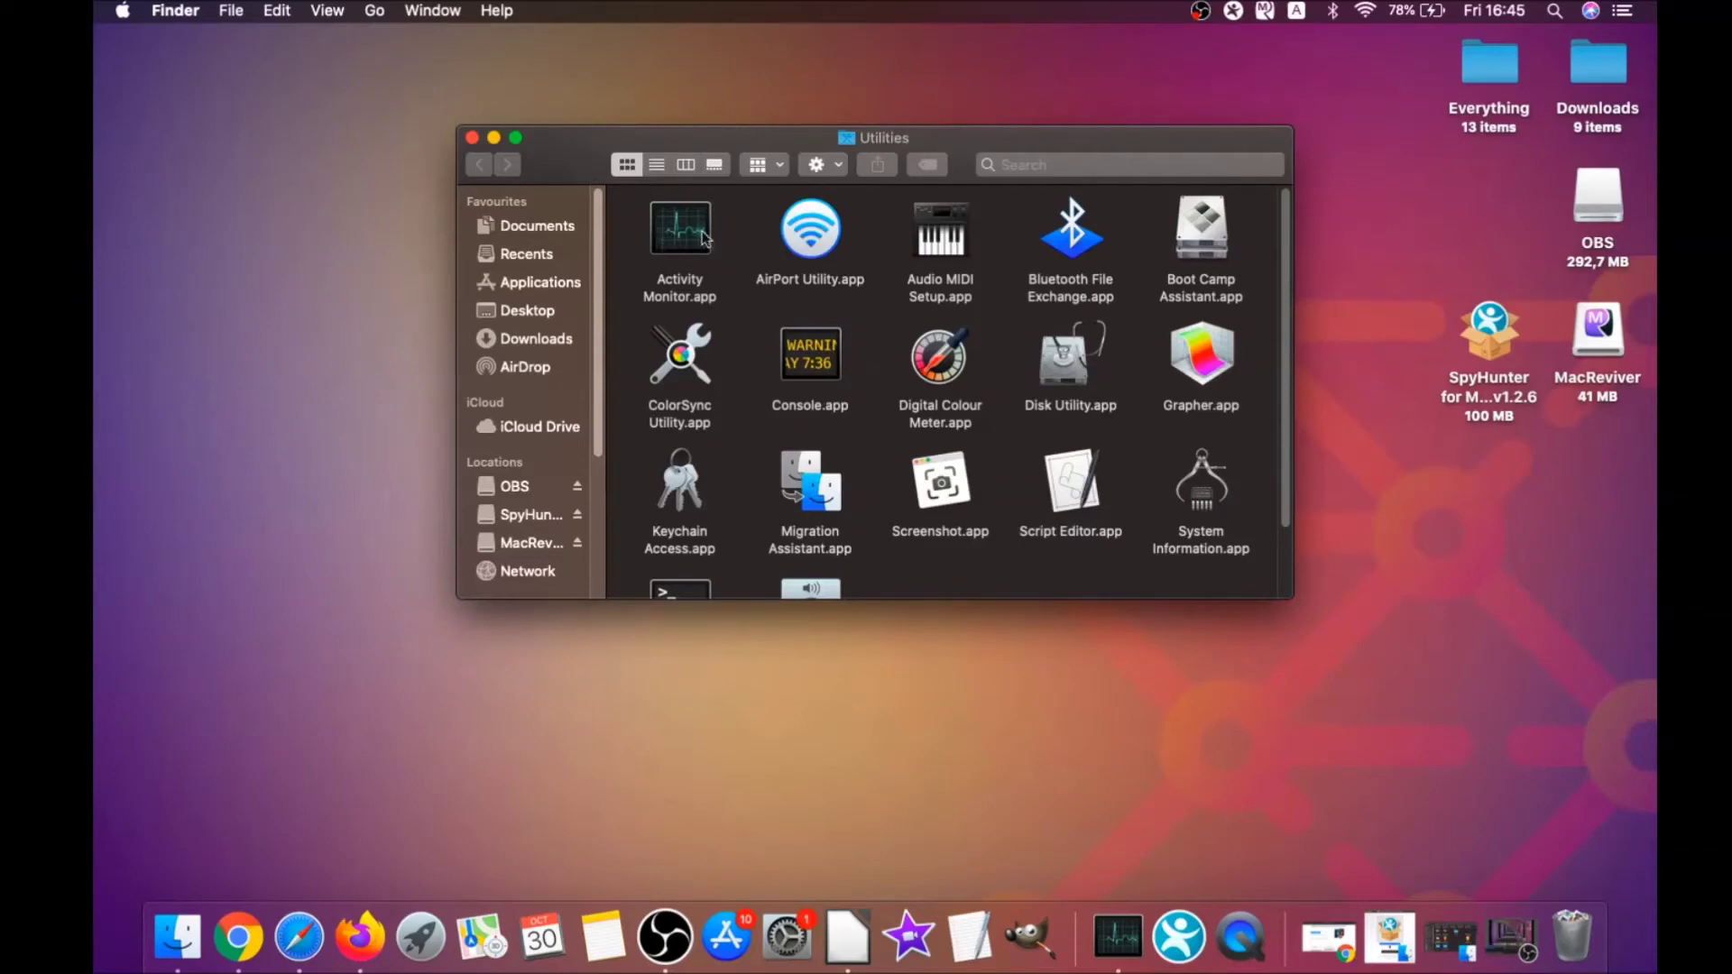
double_click(681, 242)
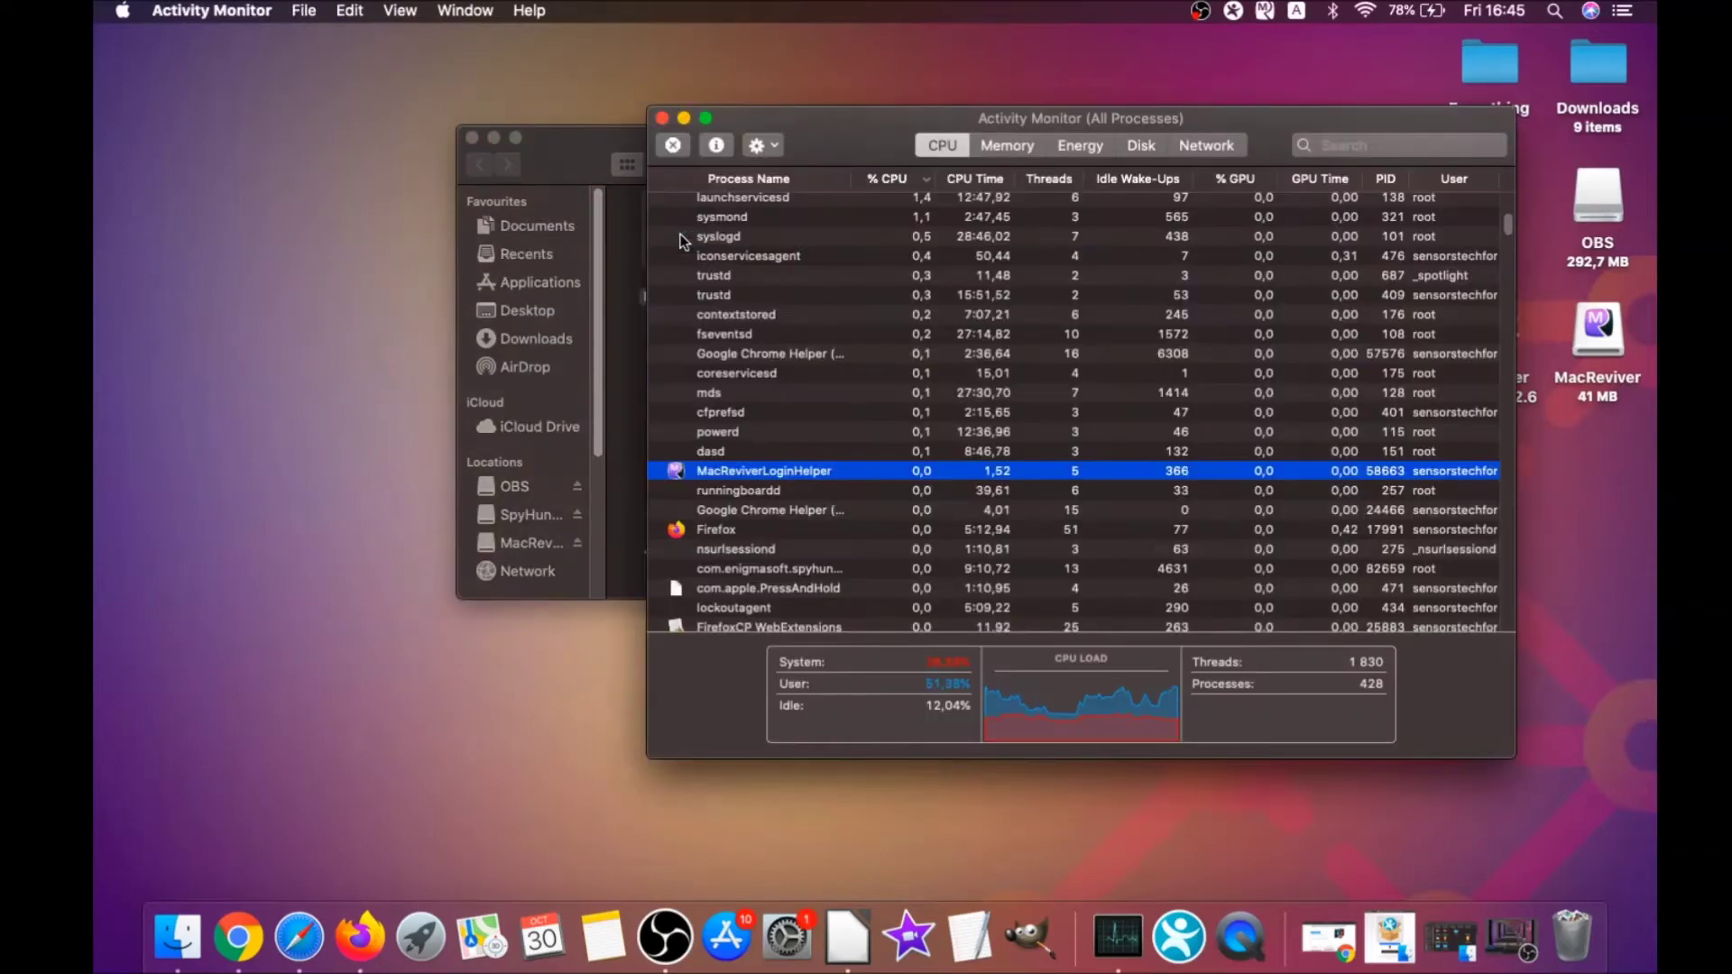
click(733, 472)
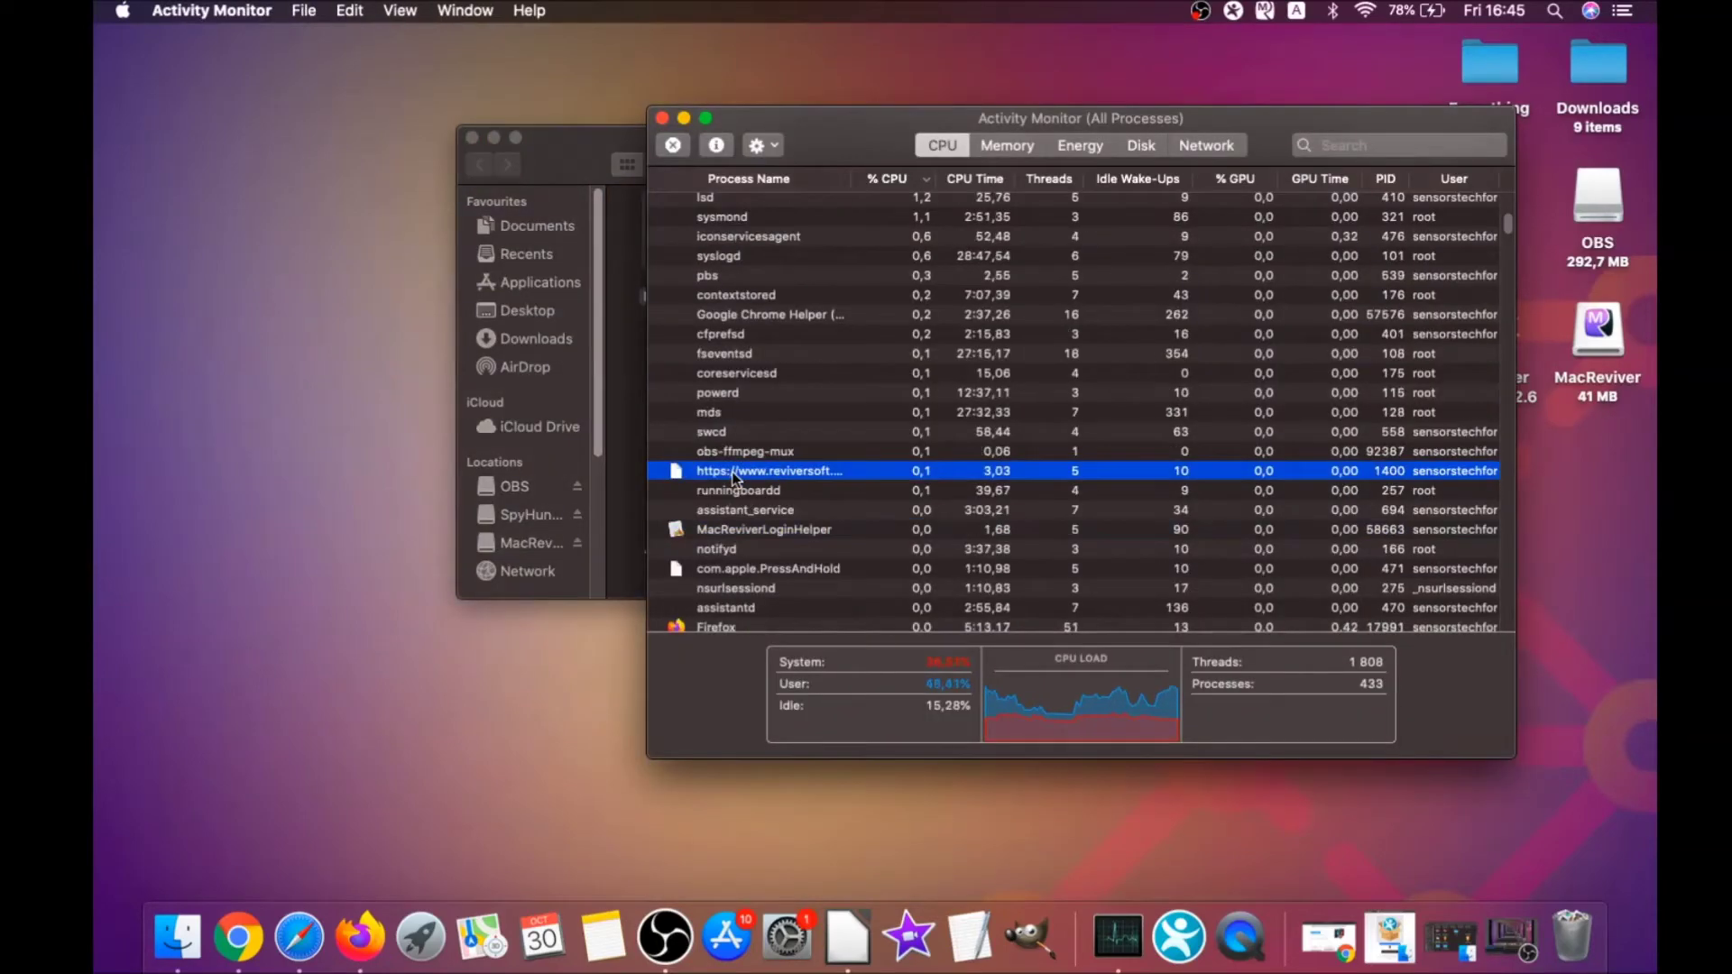
scroll(739, 473, down, 5)
scroll(739, 471, down, 5)
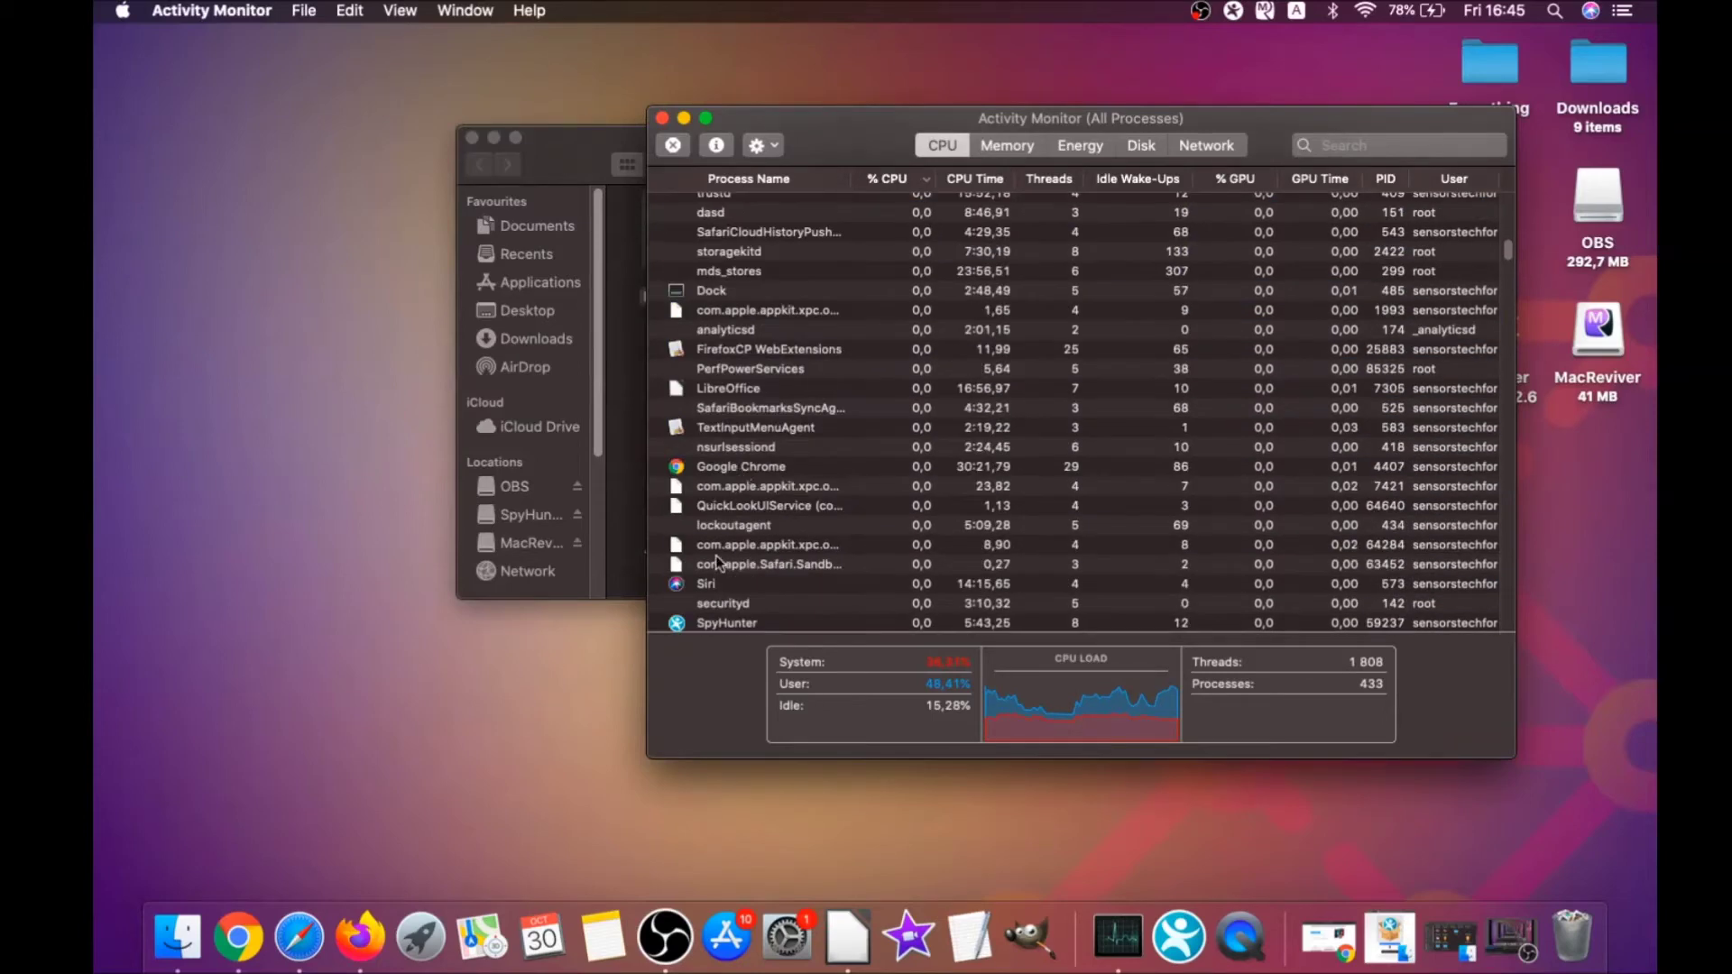
scroll(722, 543, up, 3)
scroll(727, 523, up, 5)
scroll(731, 502, up, 5)
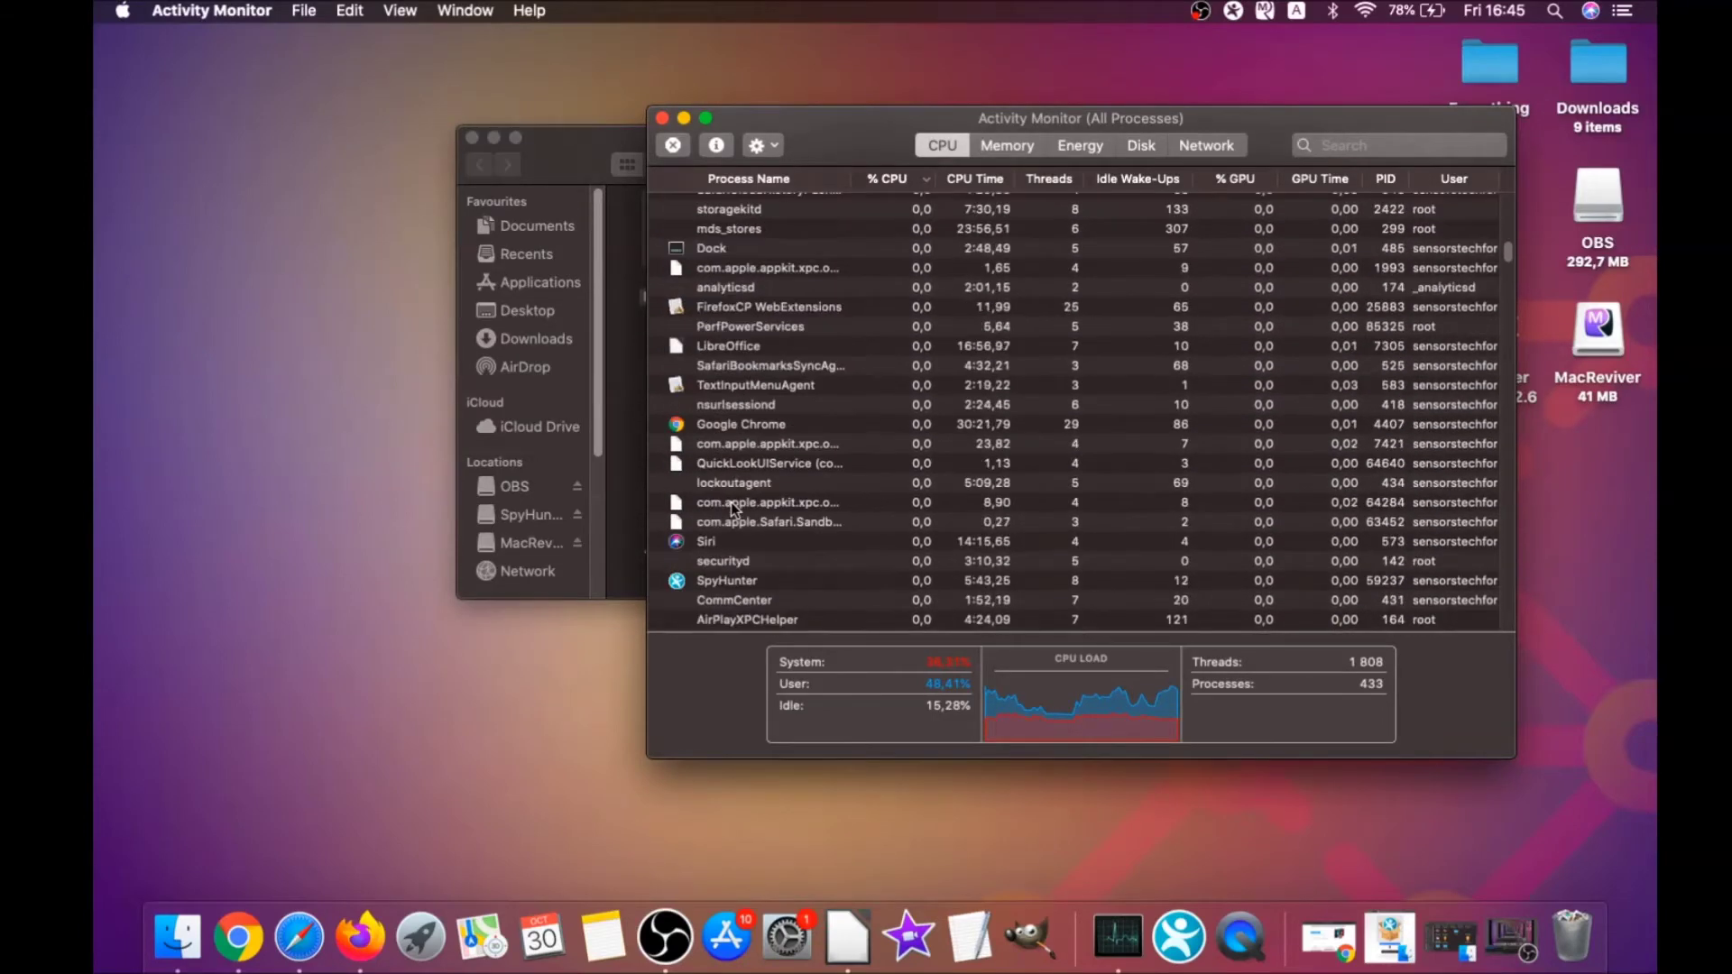
scroll(730, 500, up, 3)
scroll(731, 497, up, 3)
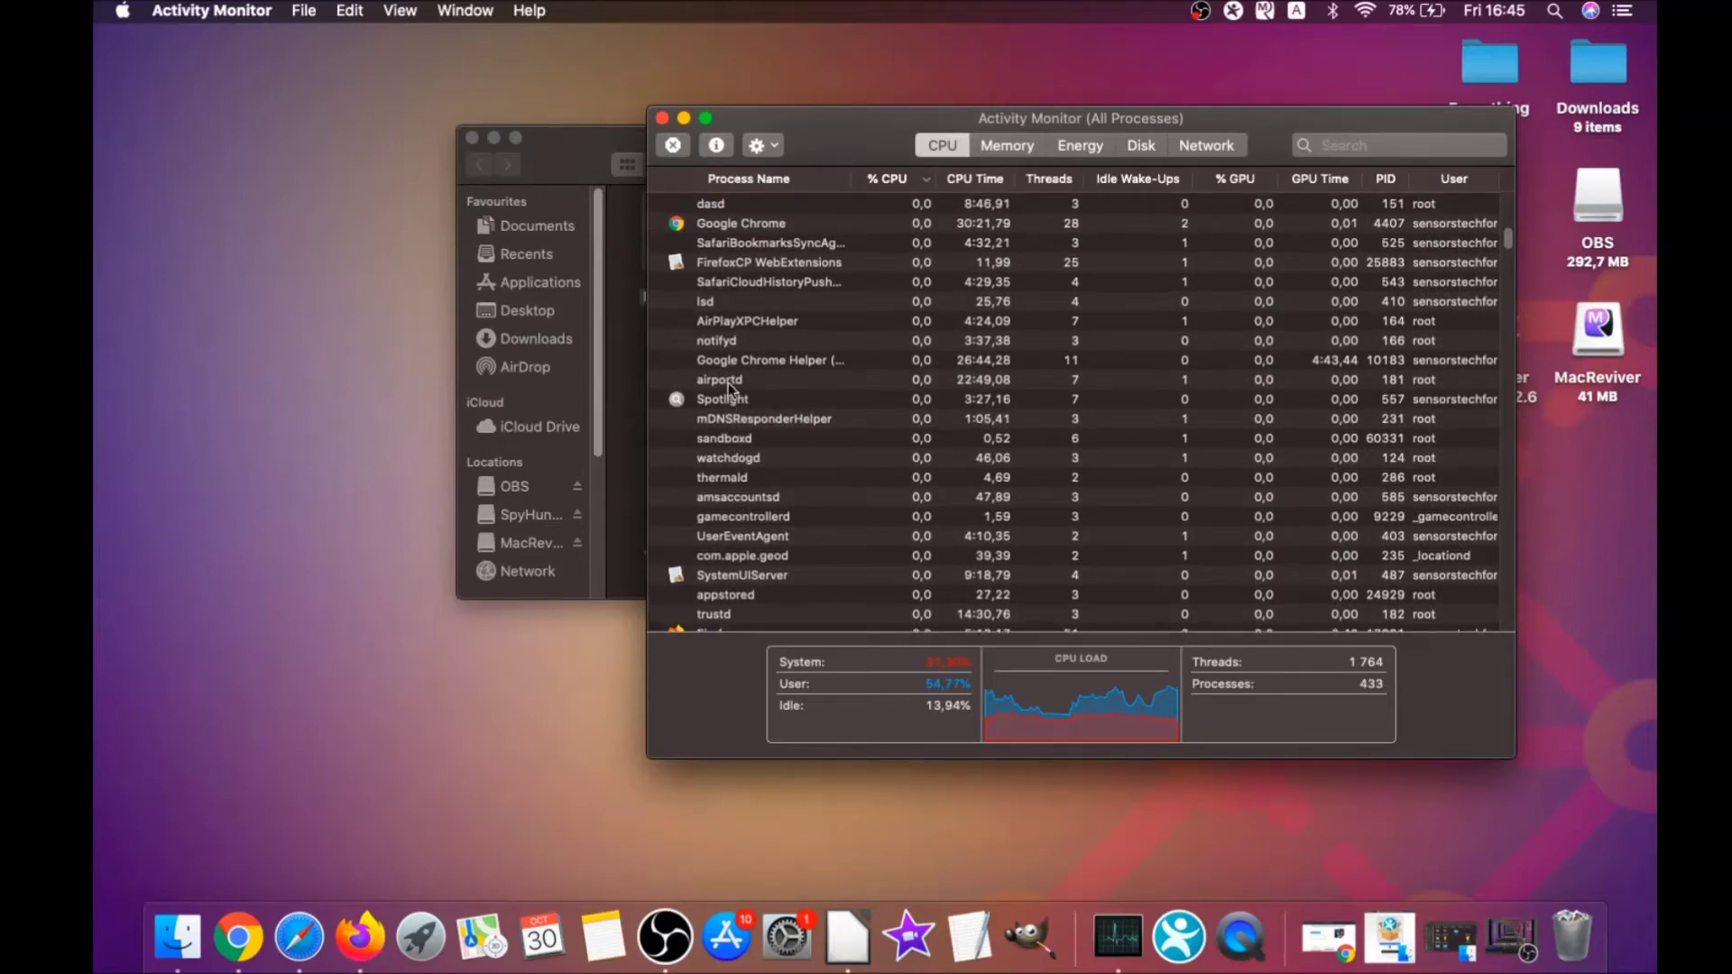
Force quit MacReviverLoginHelper, after cancelling an accidental quit of lsd
click(726, 299)
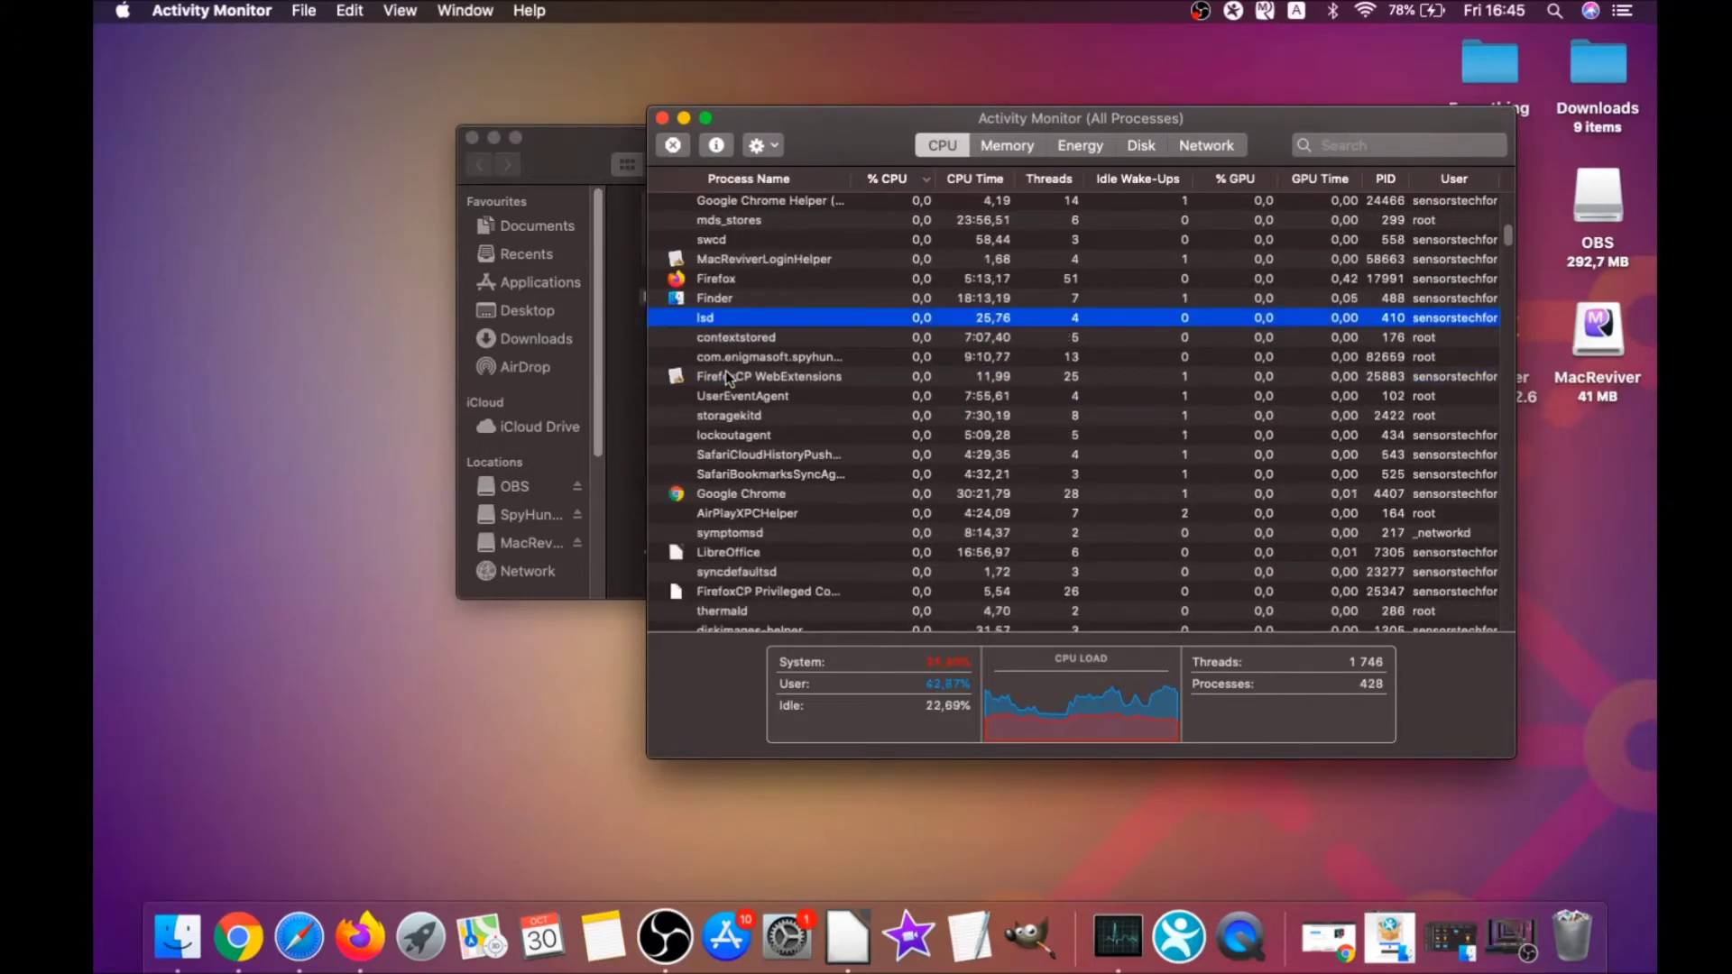
click(673, 146)
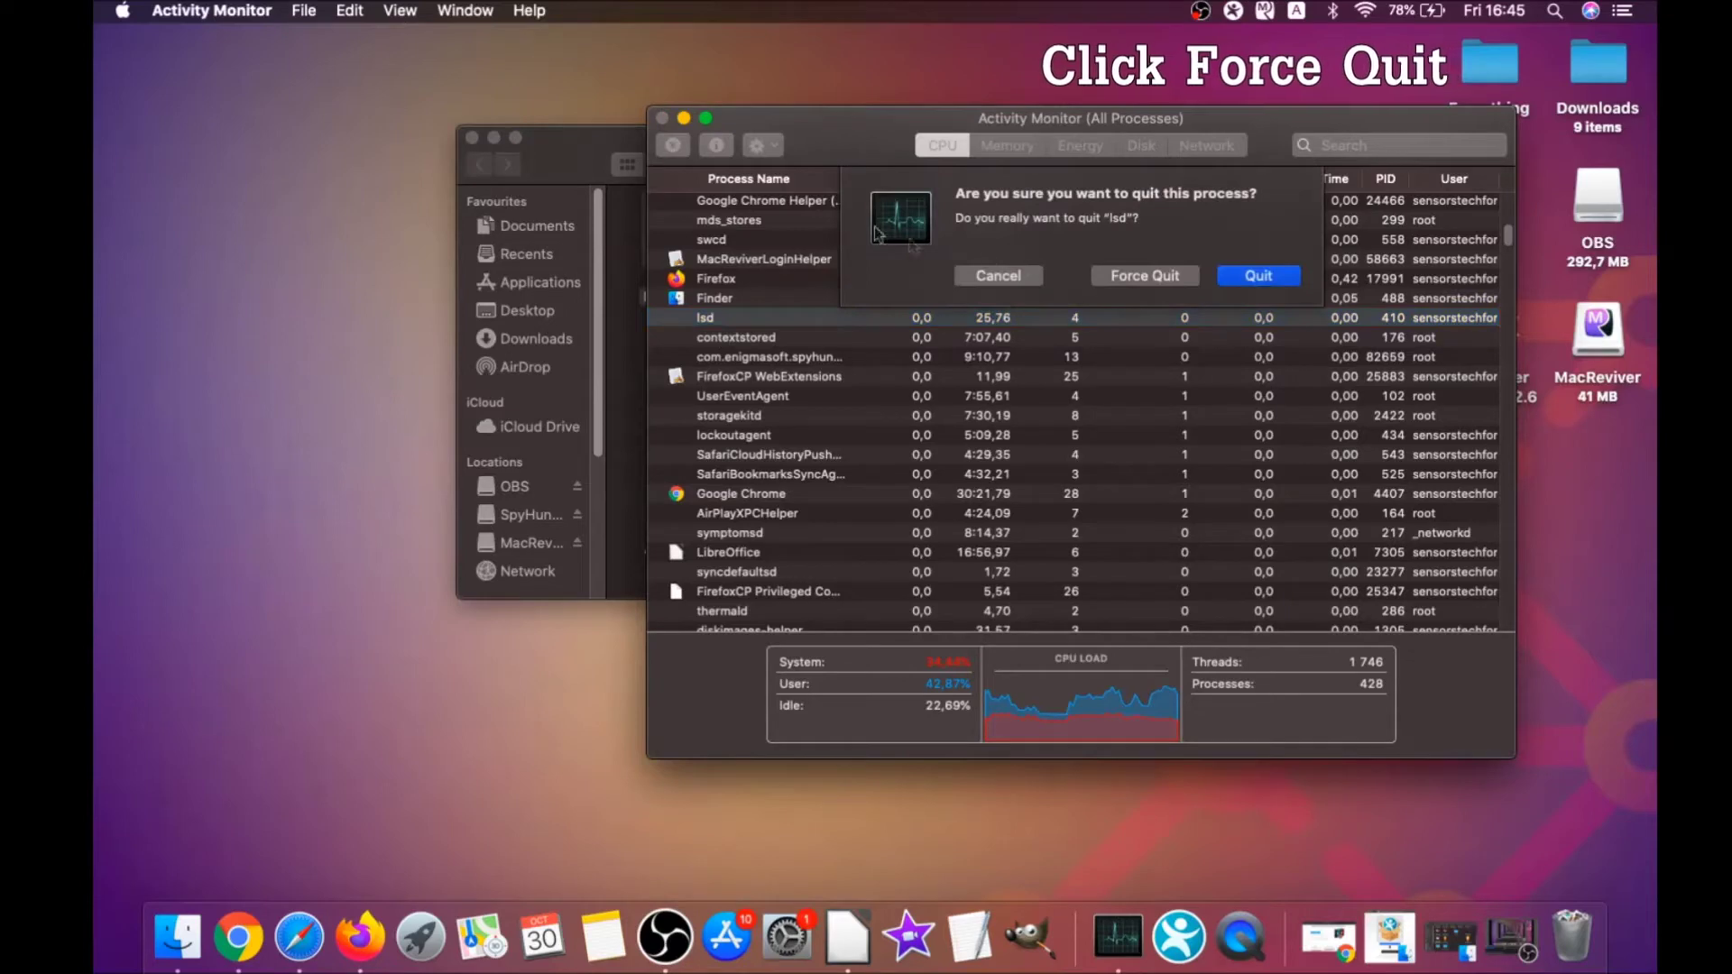
click(1176, 279)
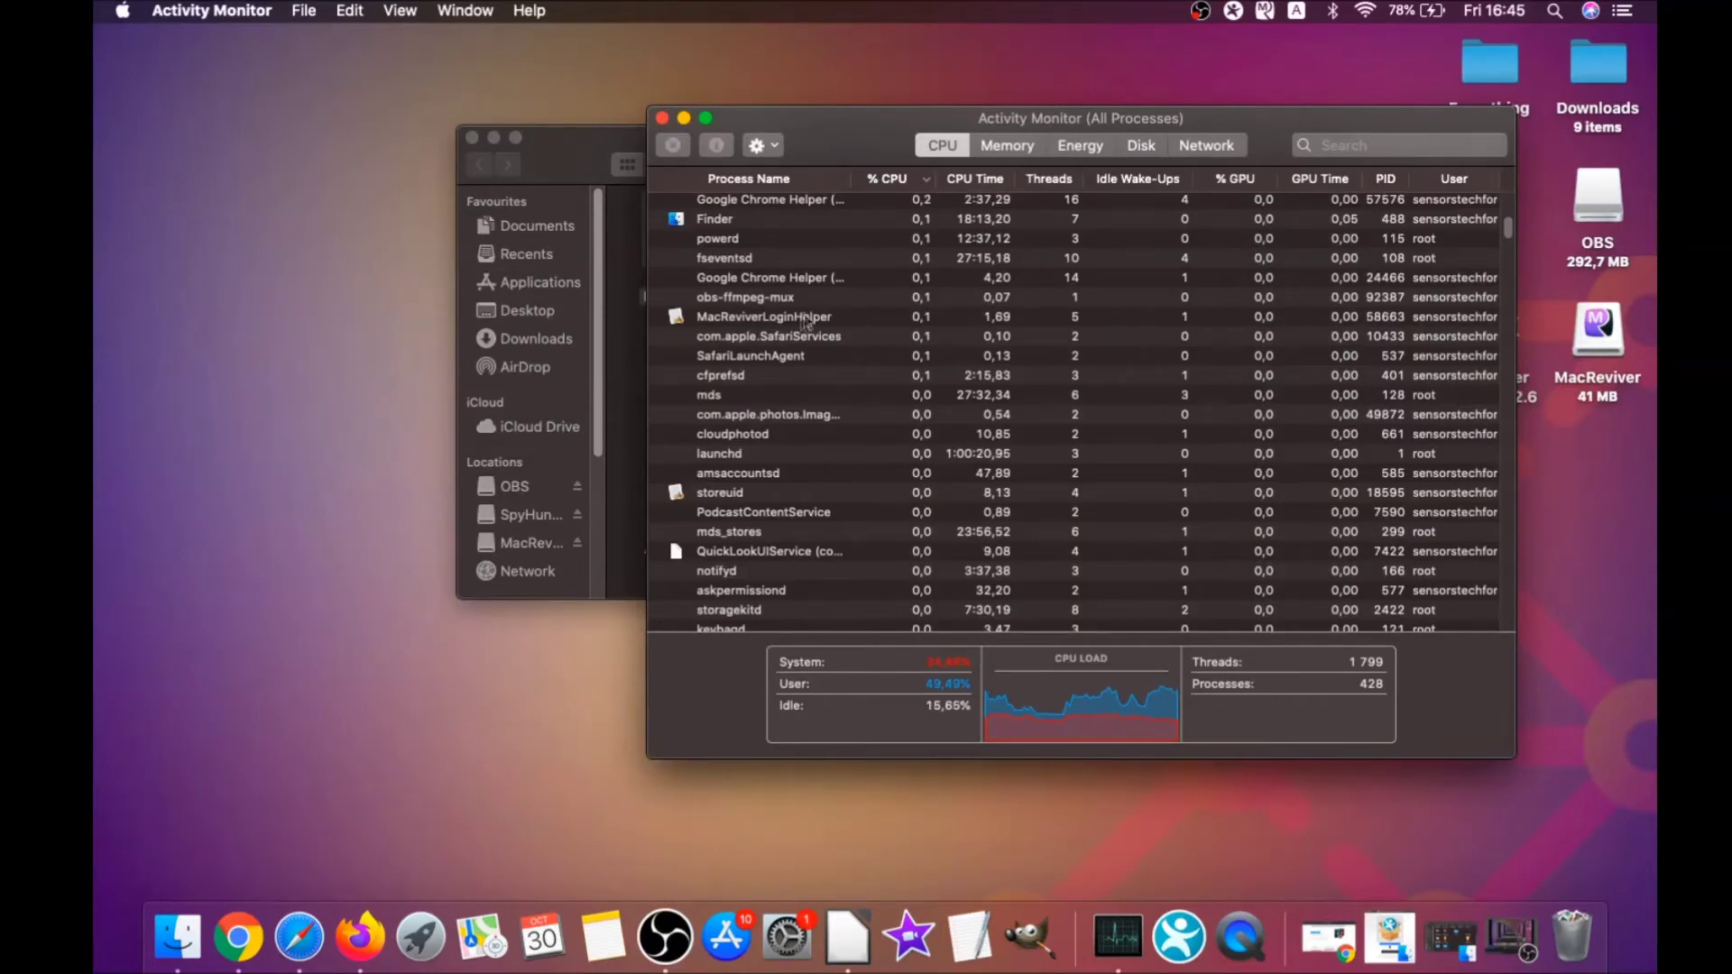
click(802, 320)
click(678, 148)
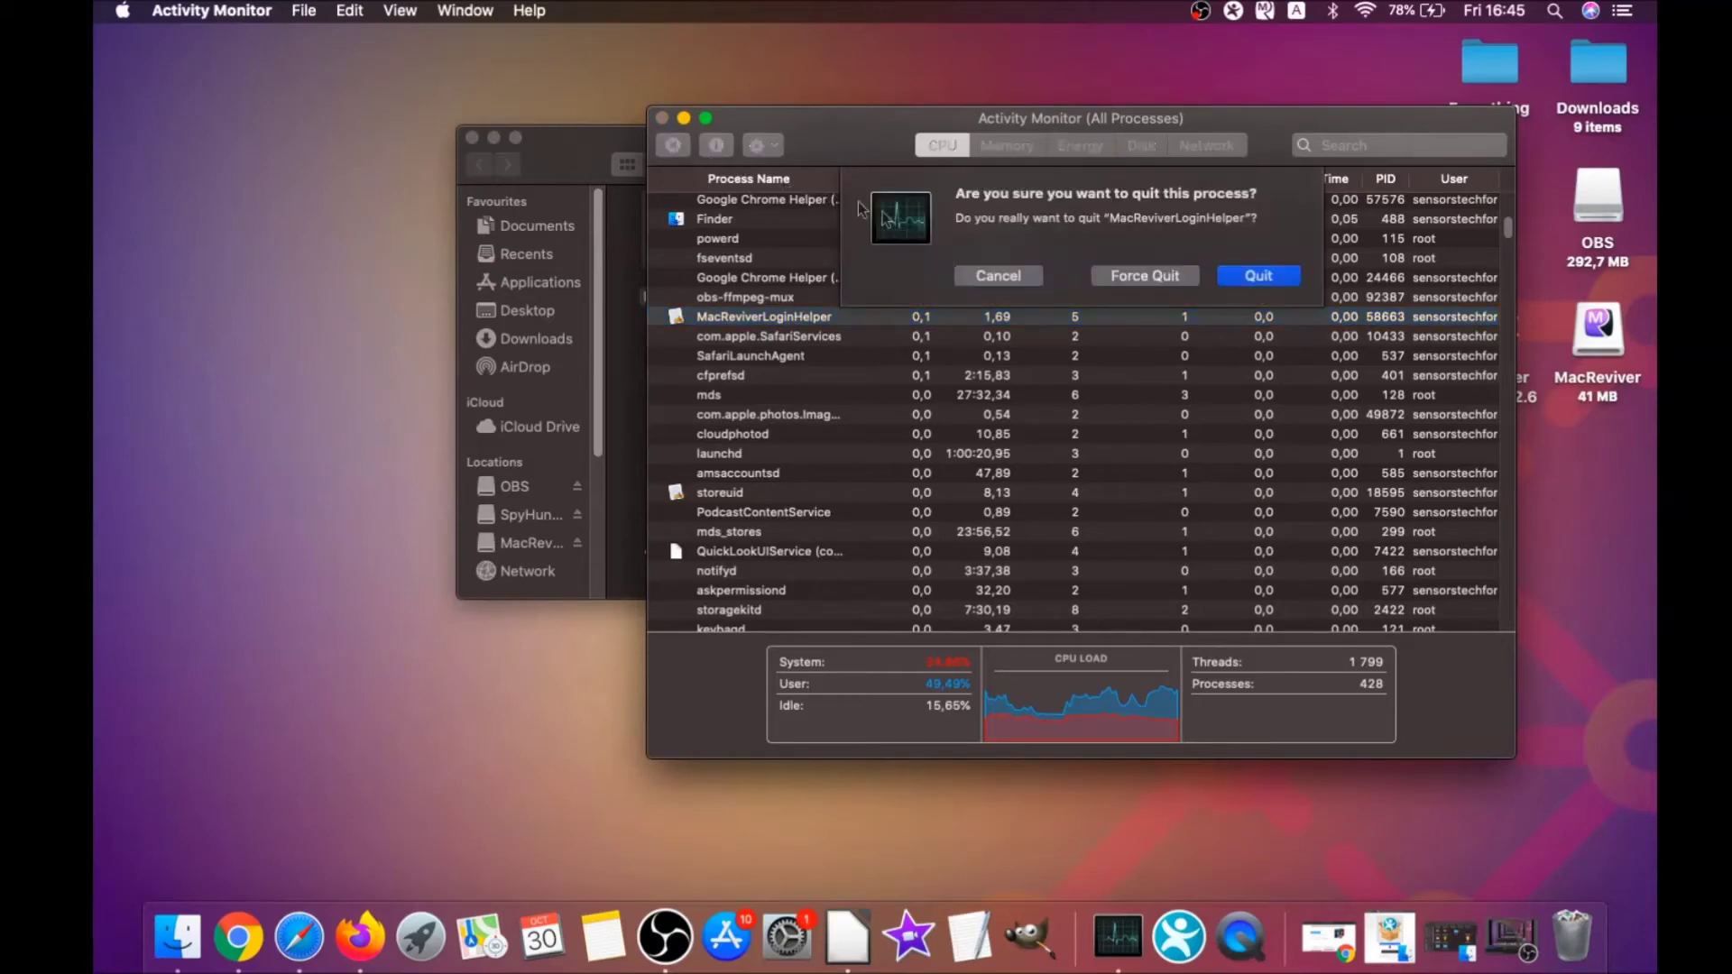
click(1123, 282)
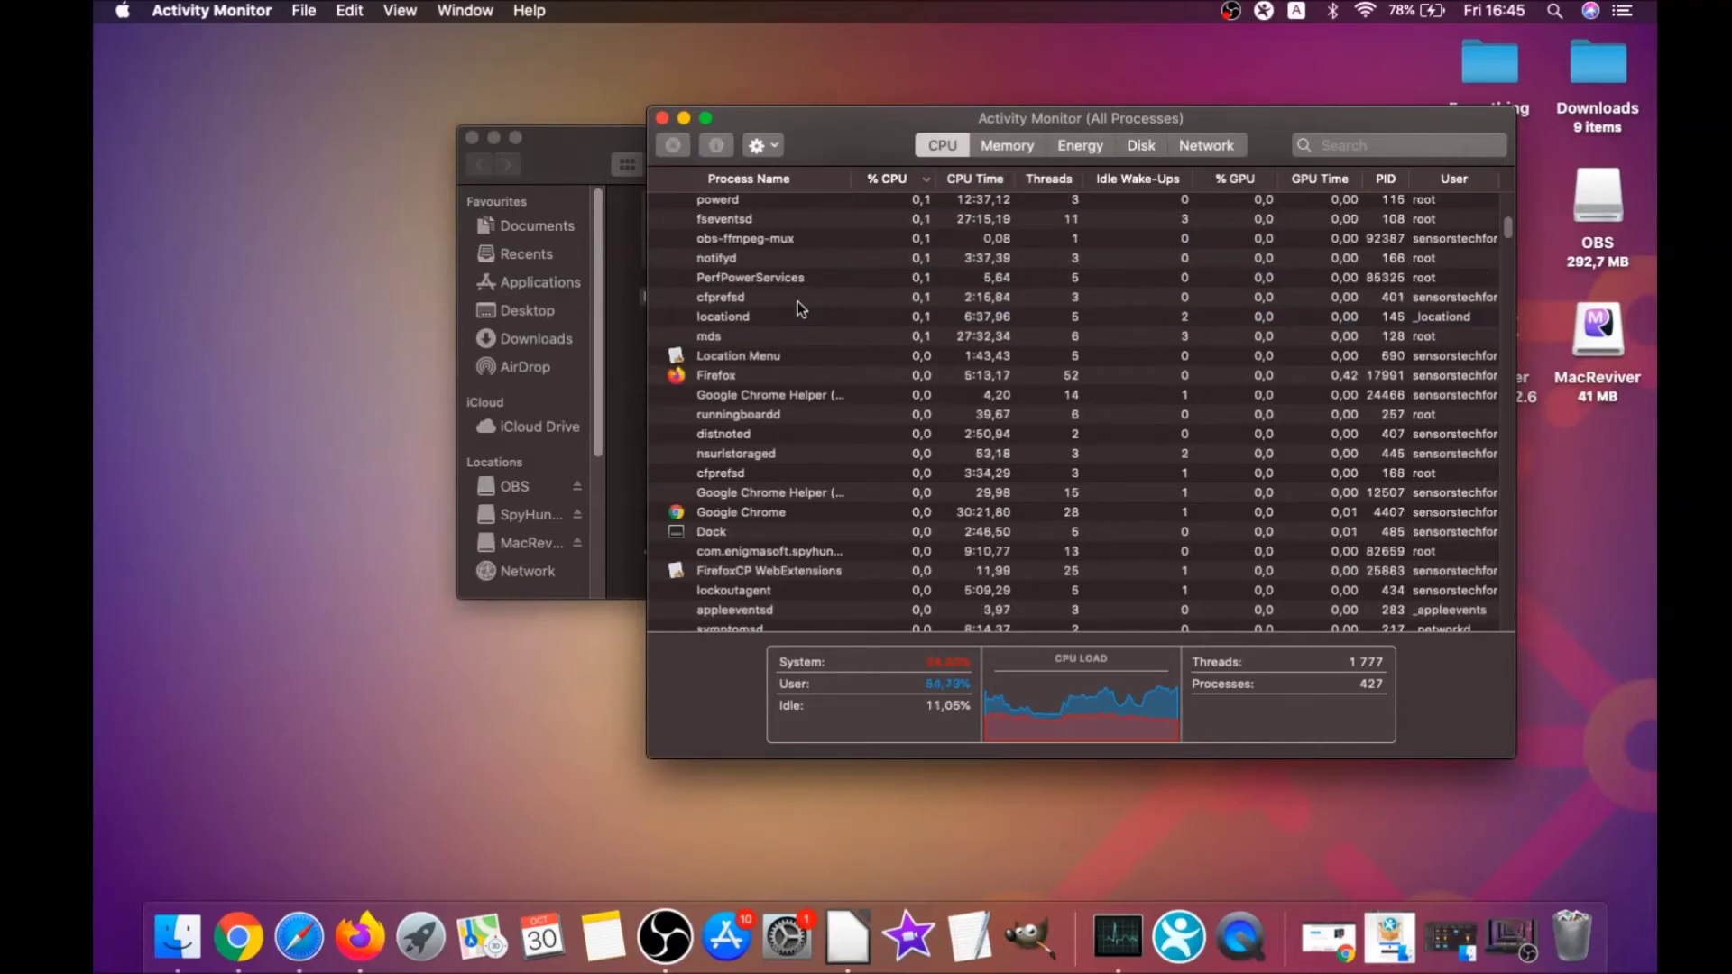
Close Activity Monitor and the Utilities folder window
scroll(799, 309, up, 3)
scroll(792, 306, up, 2)
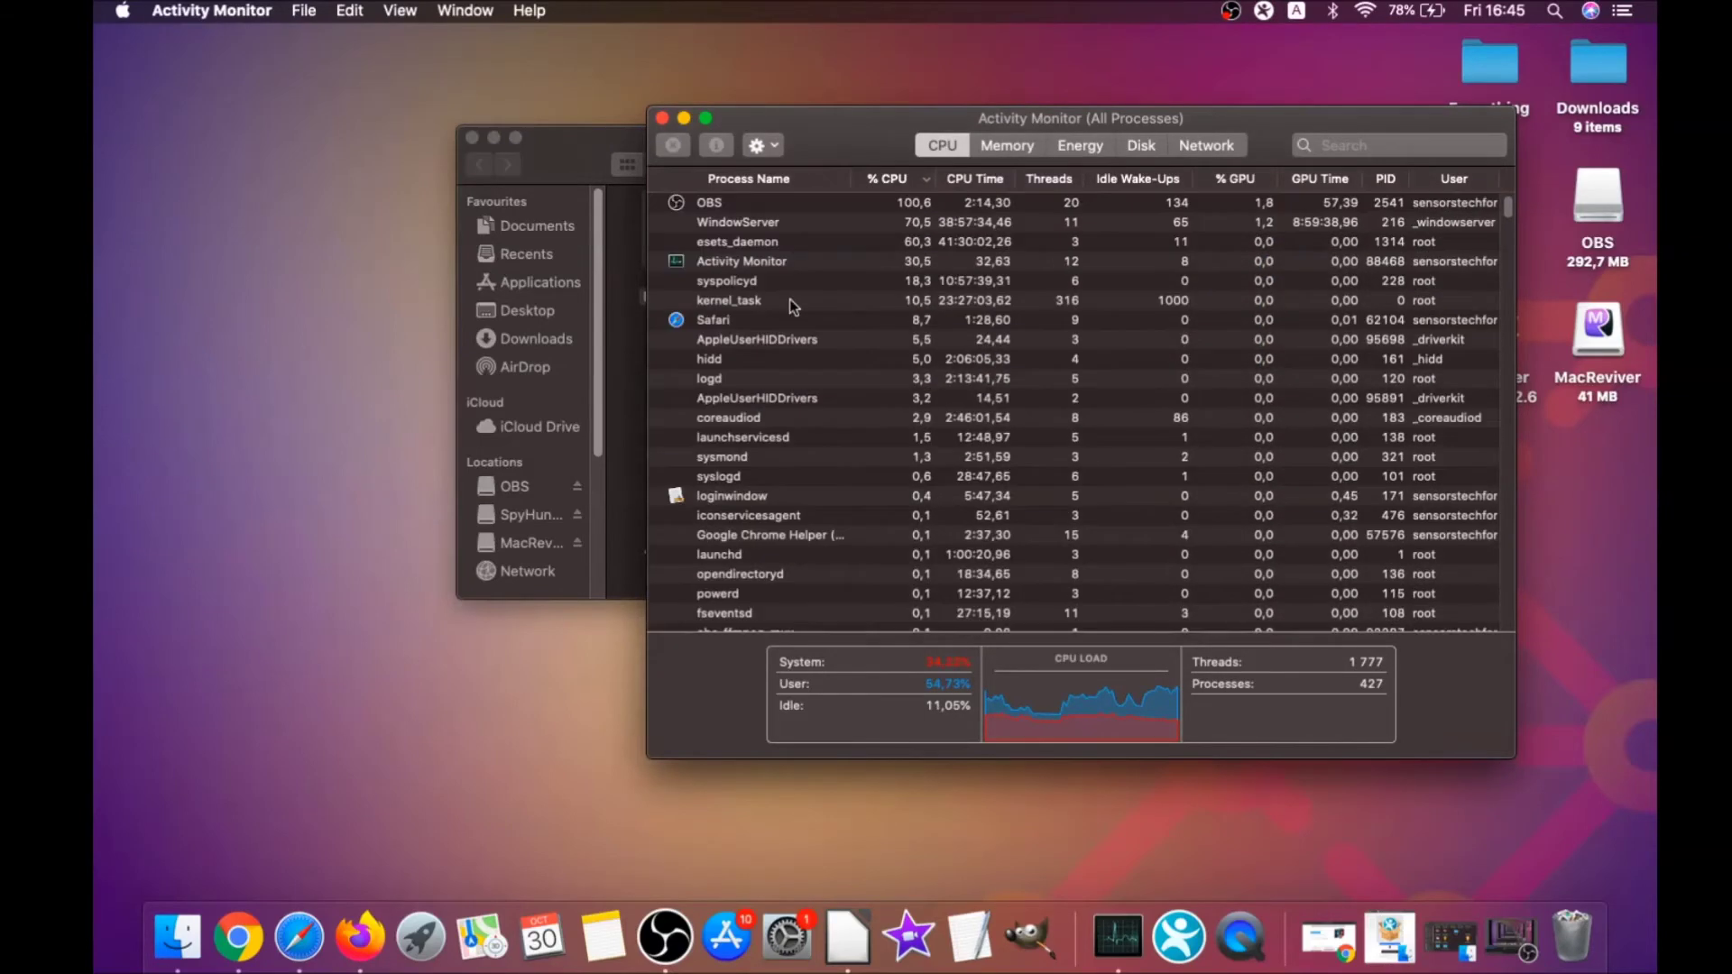
click(660, 117)
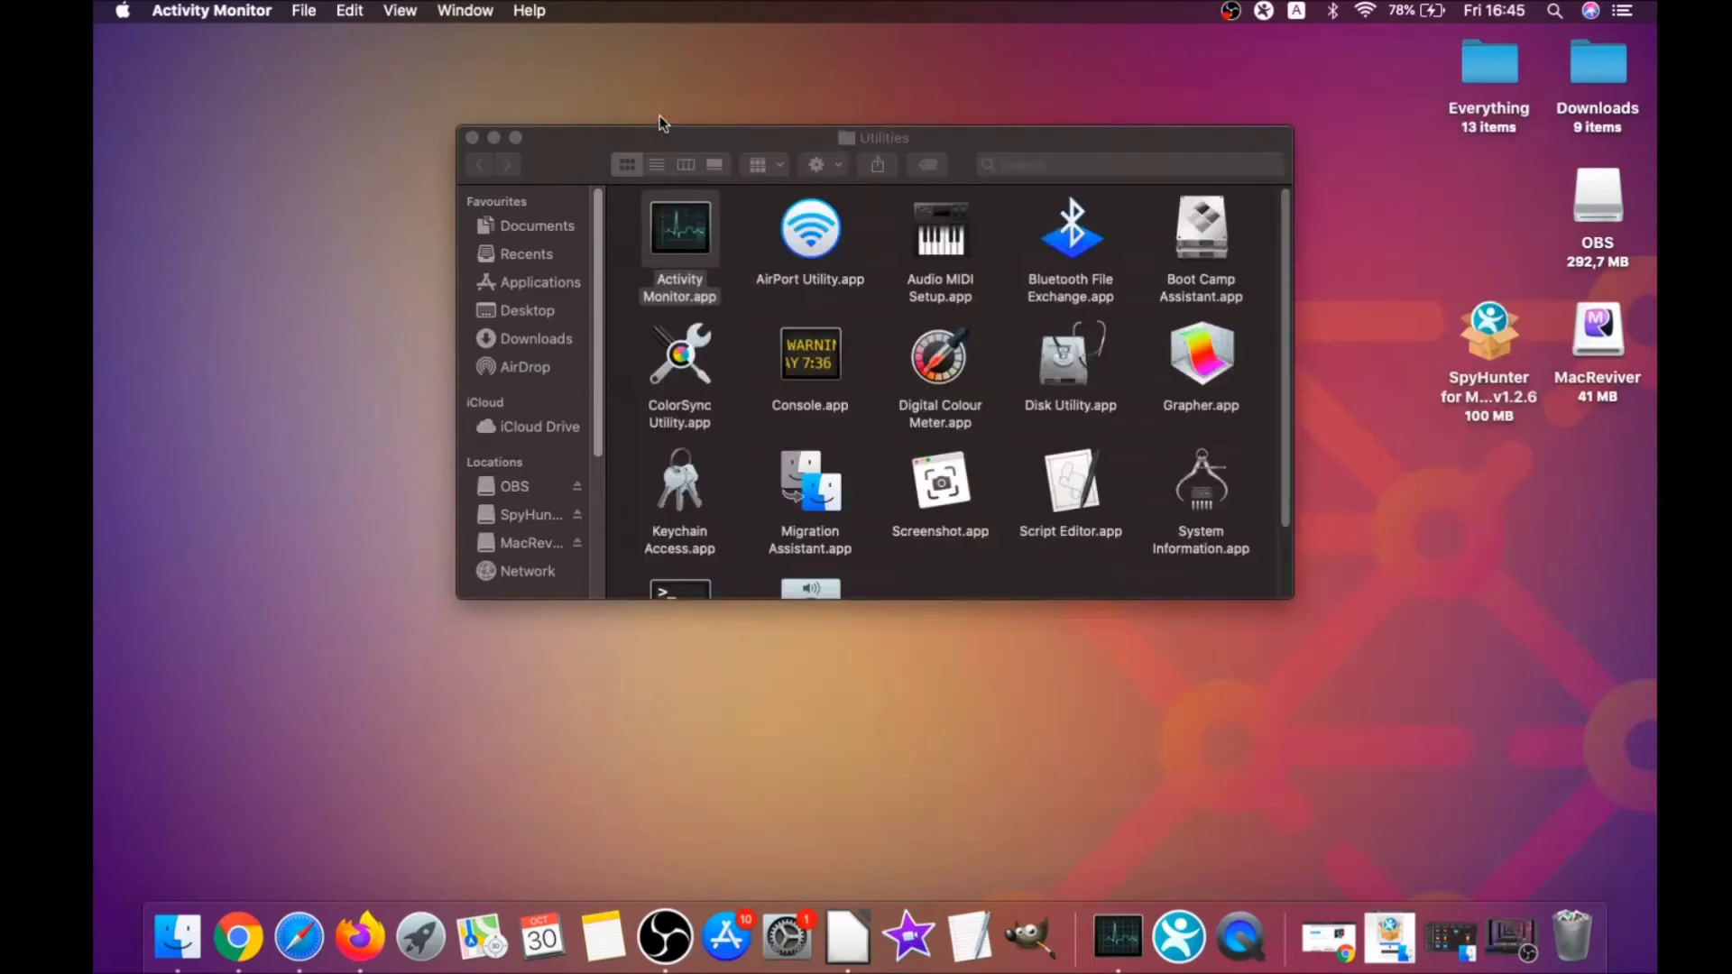
click(471, 138)
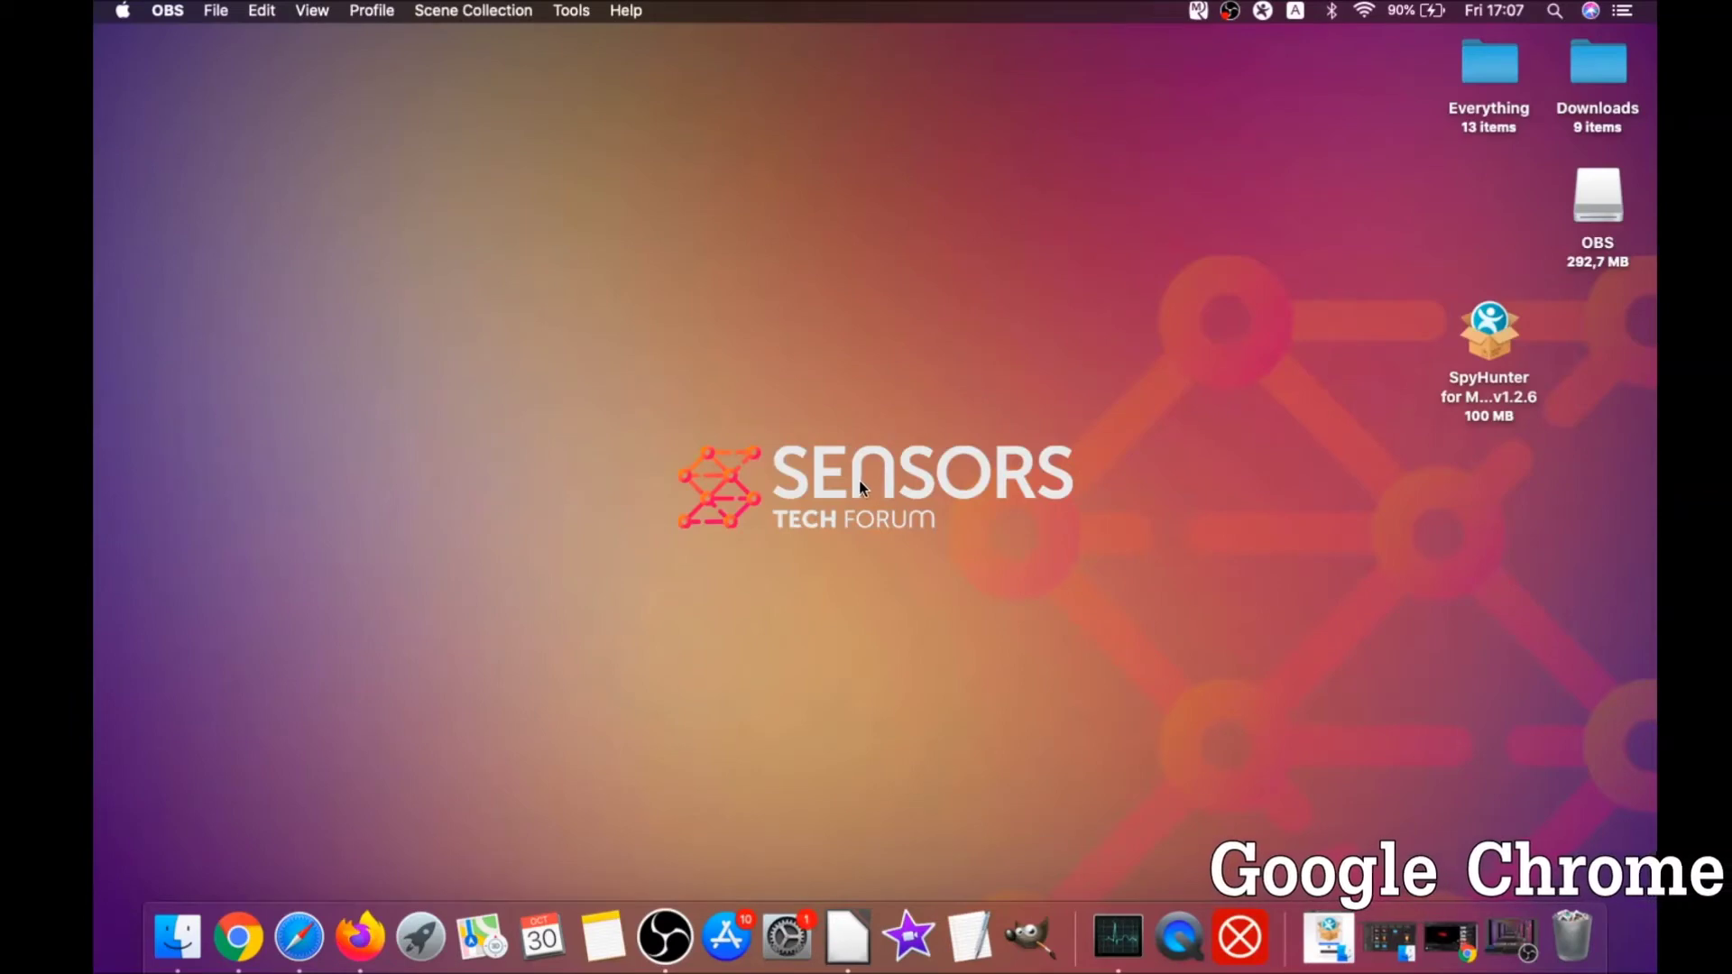
Go to about://settings/clearBrowserData in Chrome
click(239, 936)
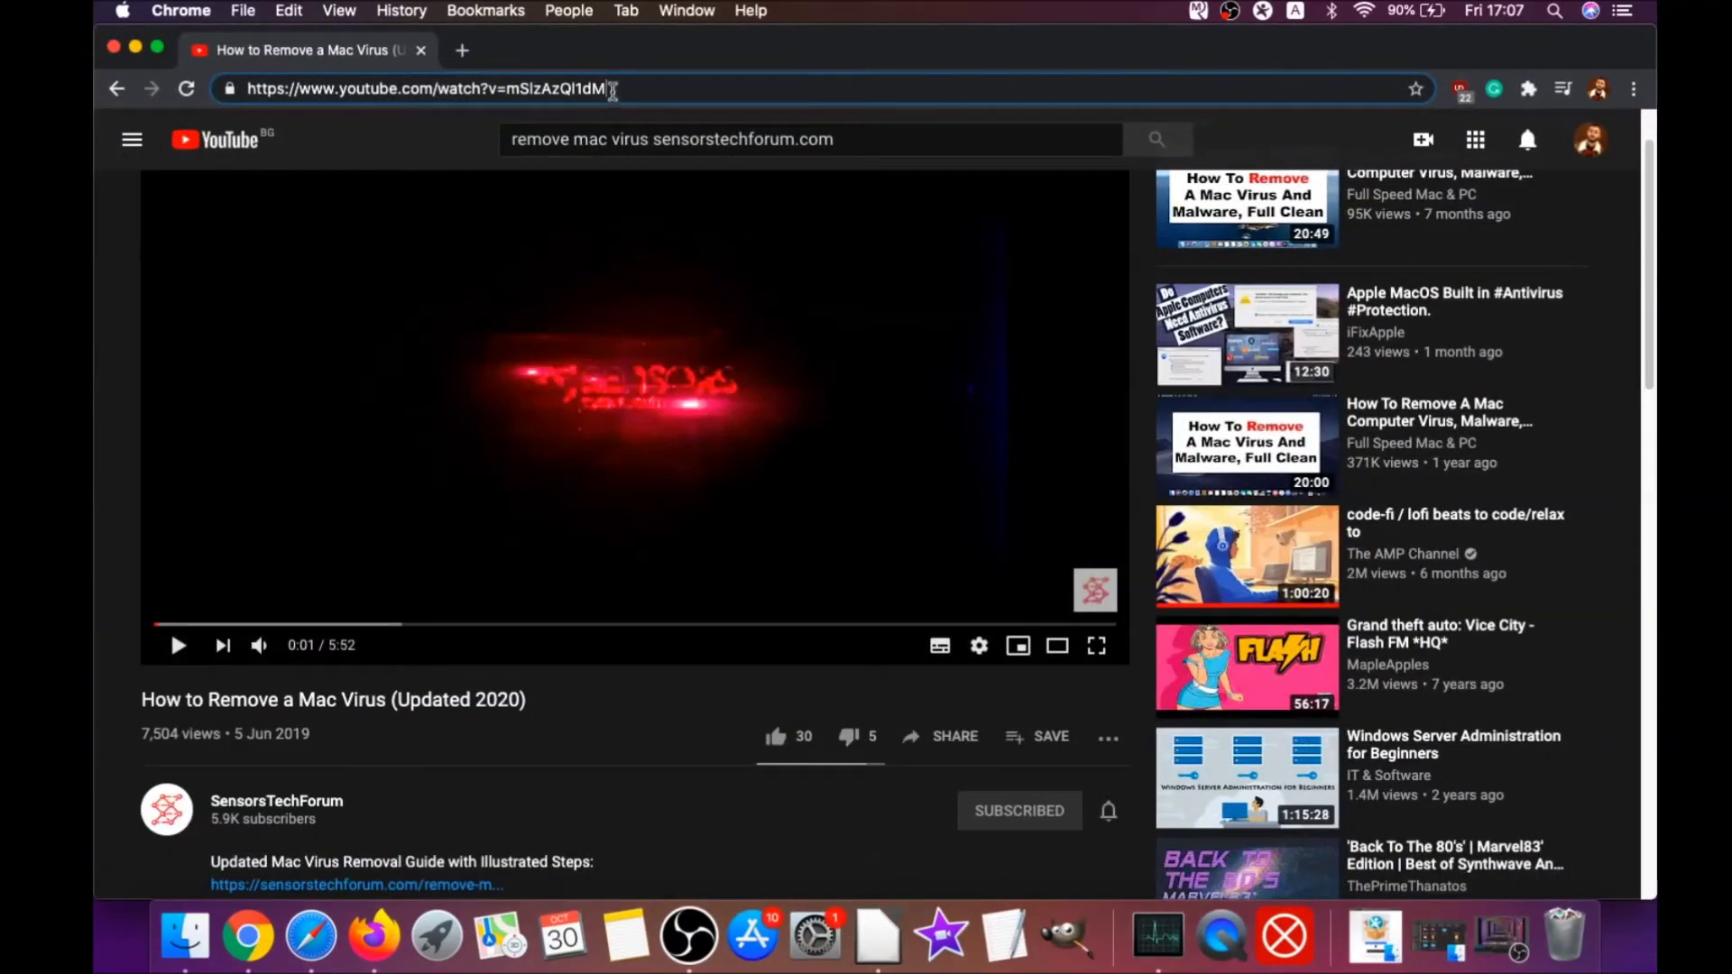
click(610, 91)
text(about:)
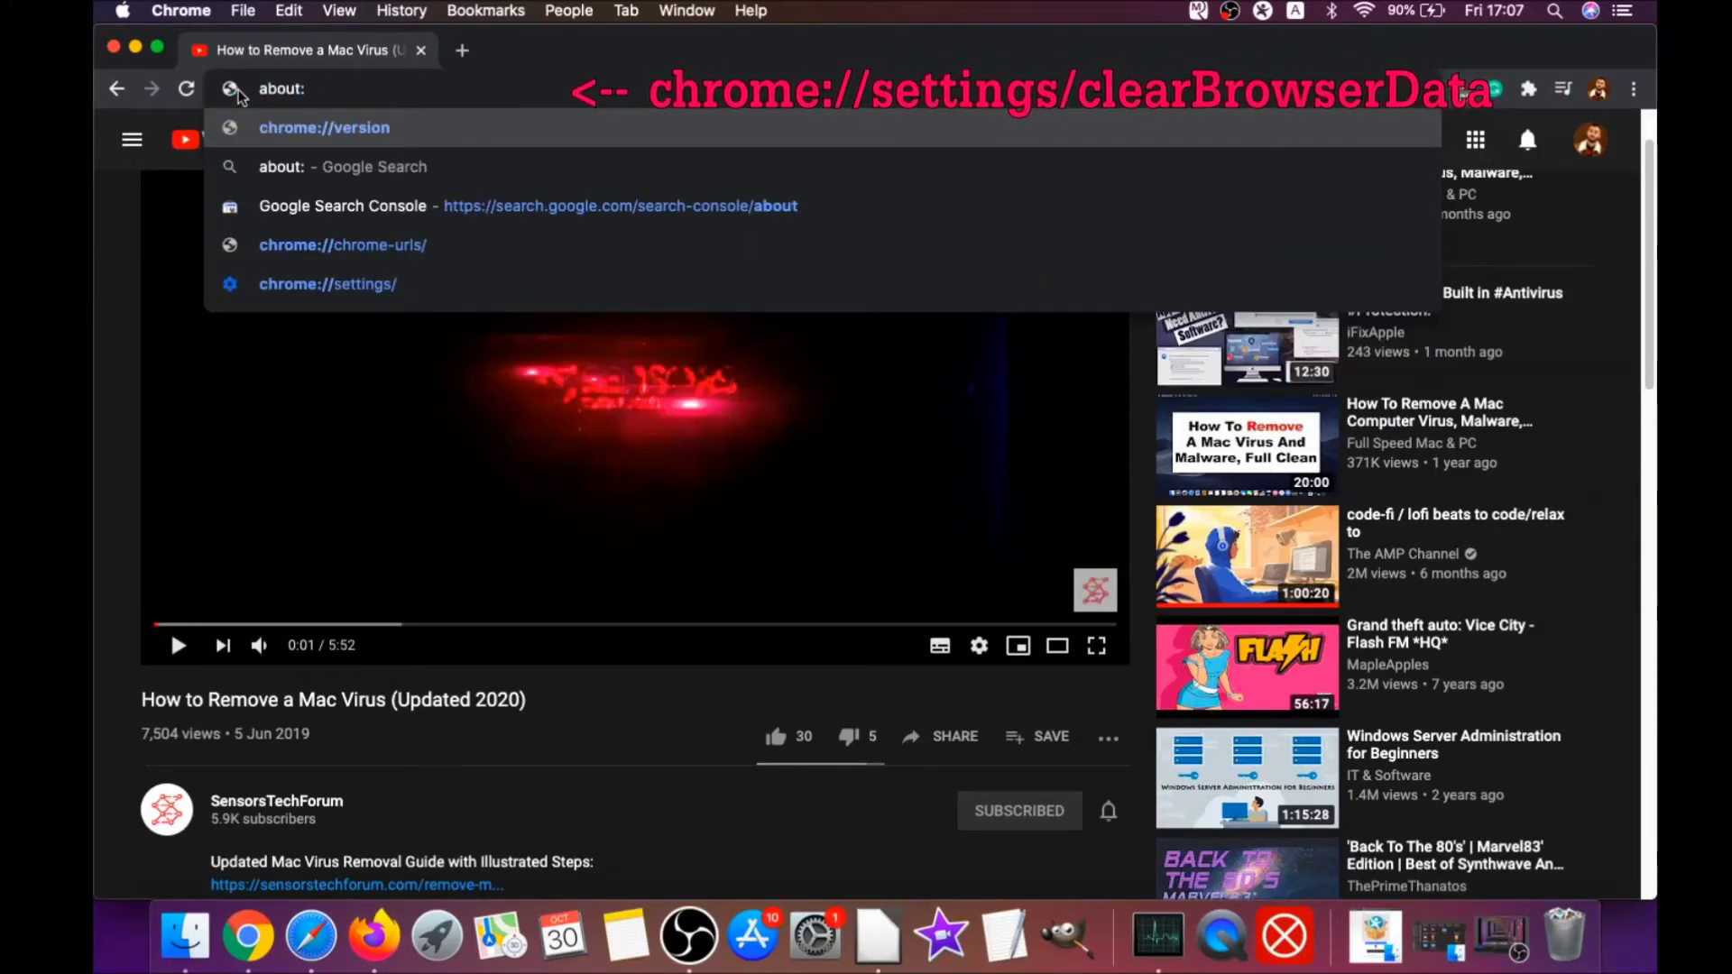
text(//settings)
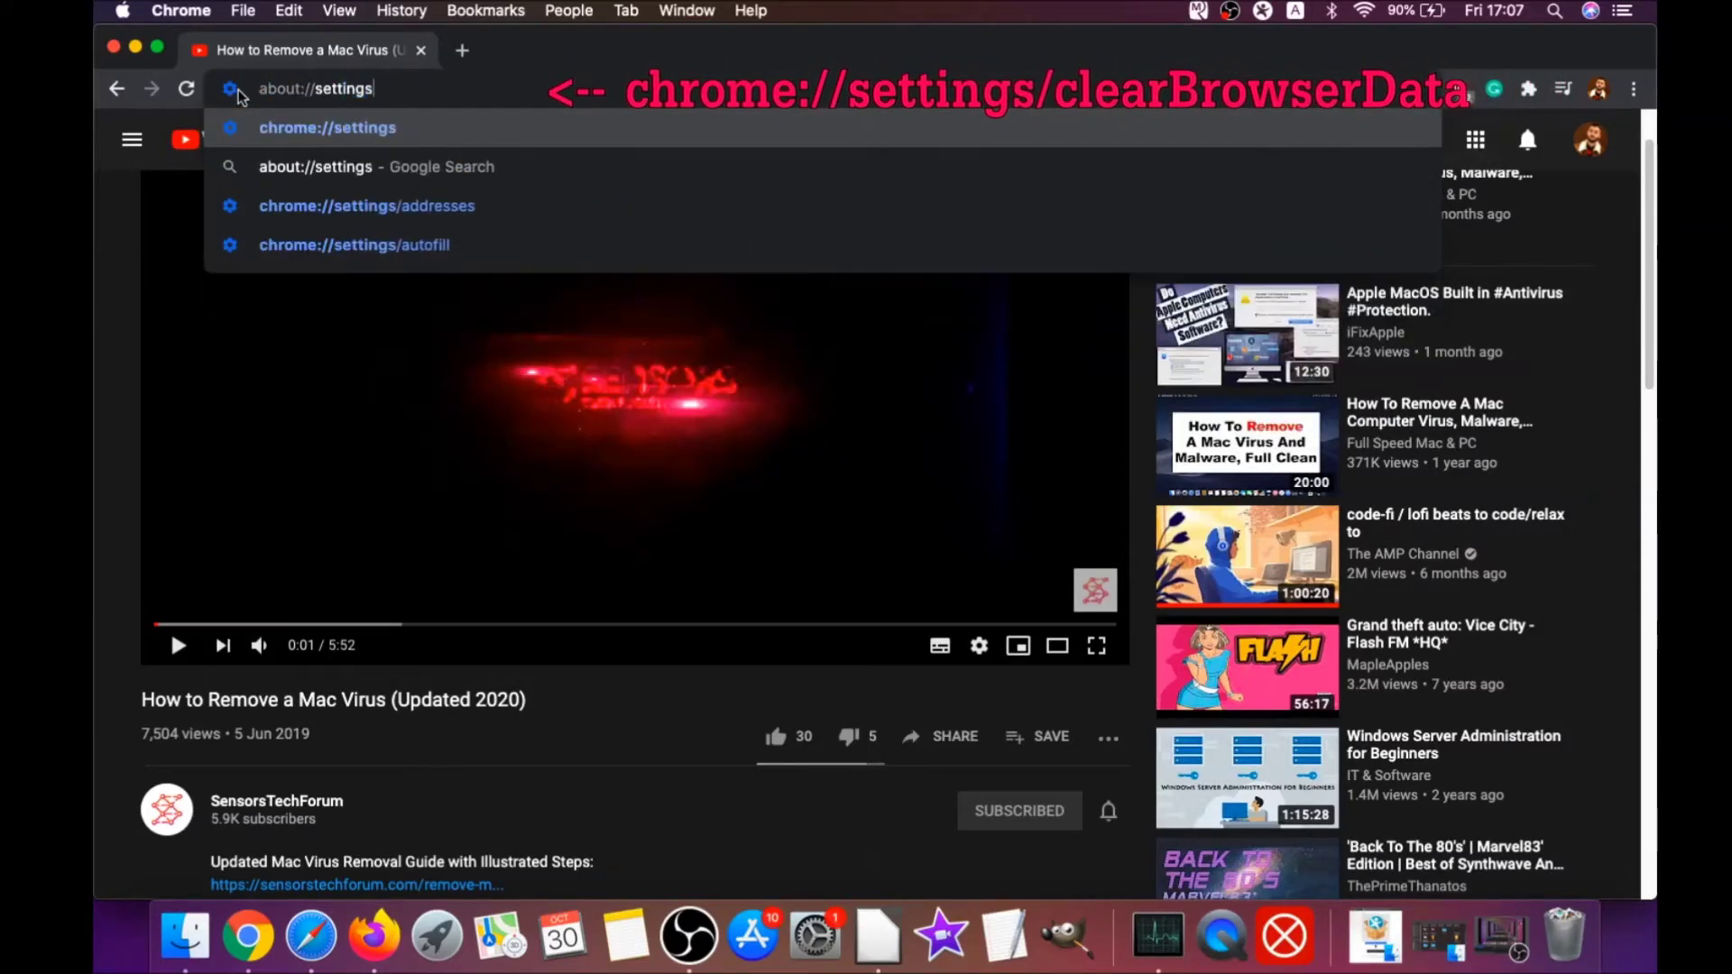
text(/clear)
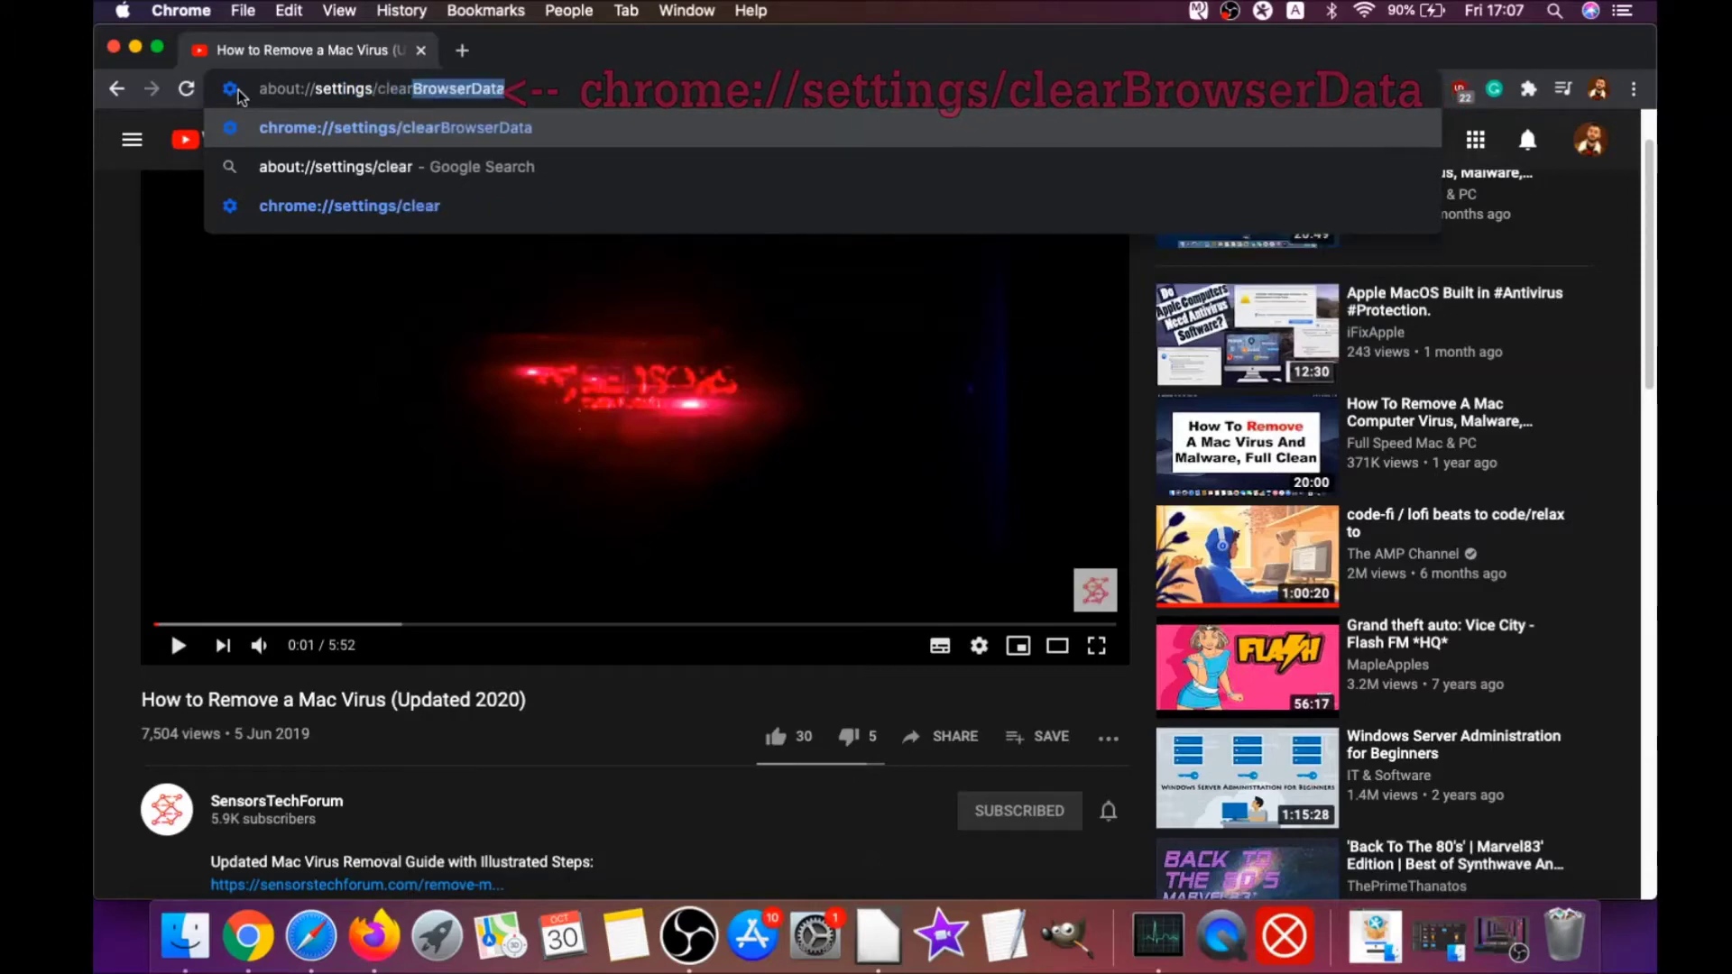
text(BrowserDat)
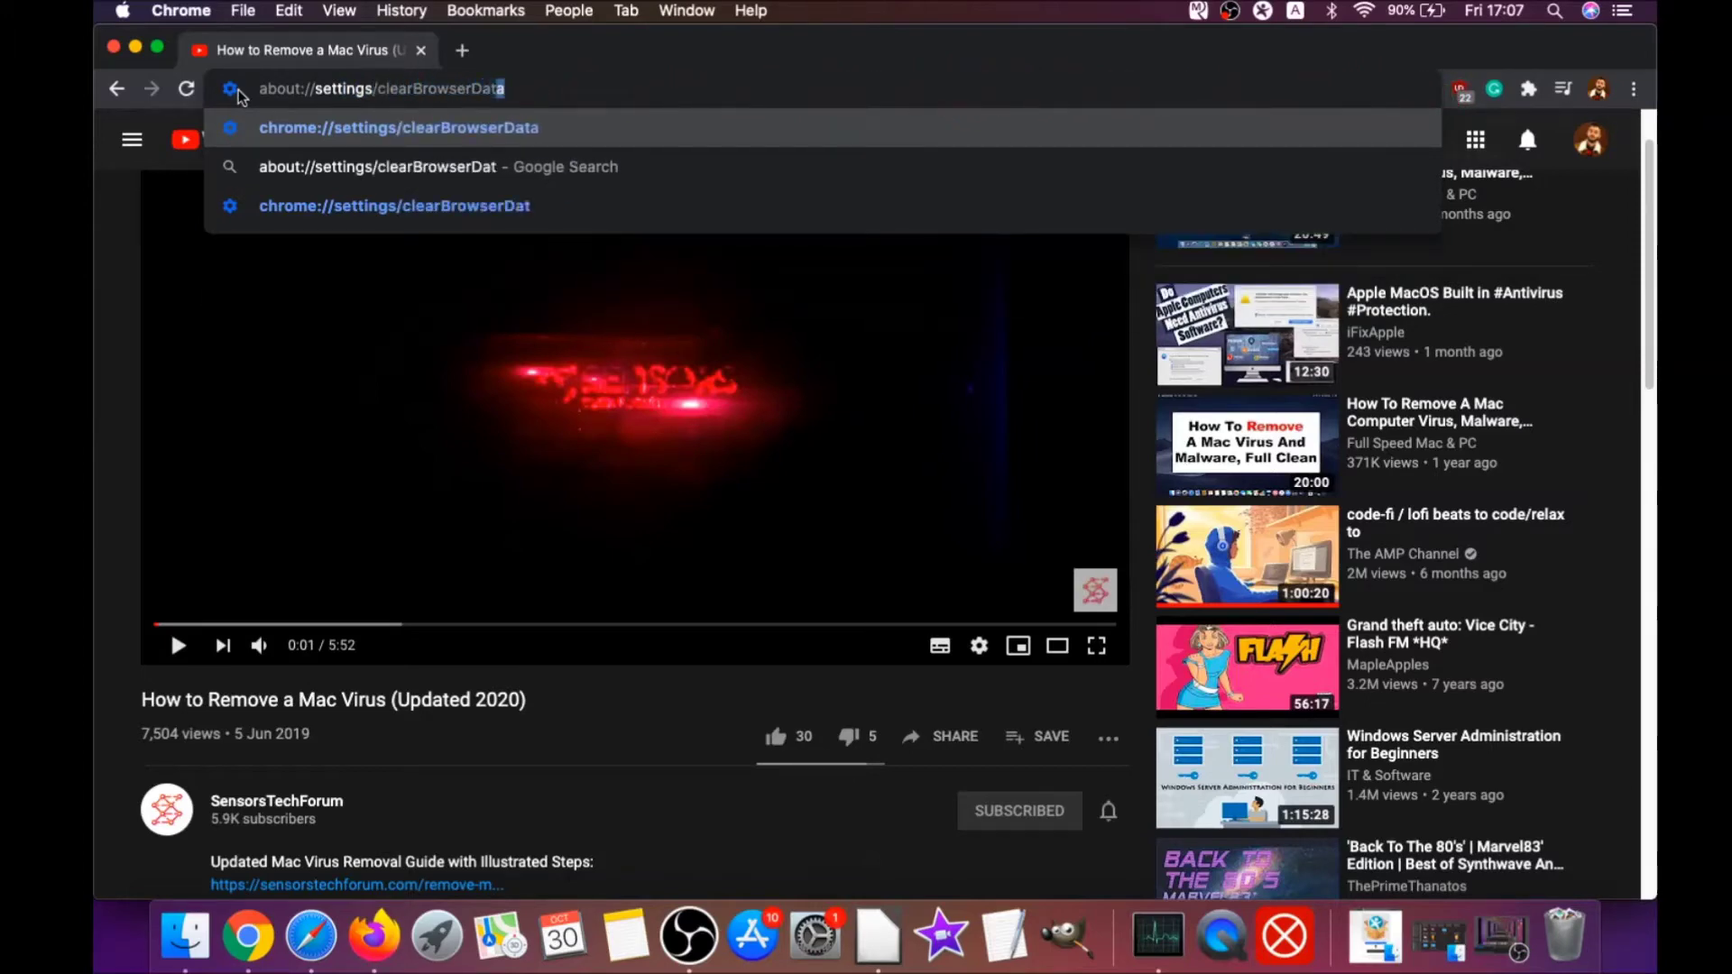
text(a)
key(Return)
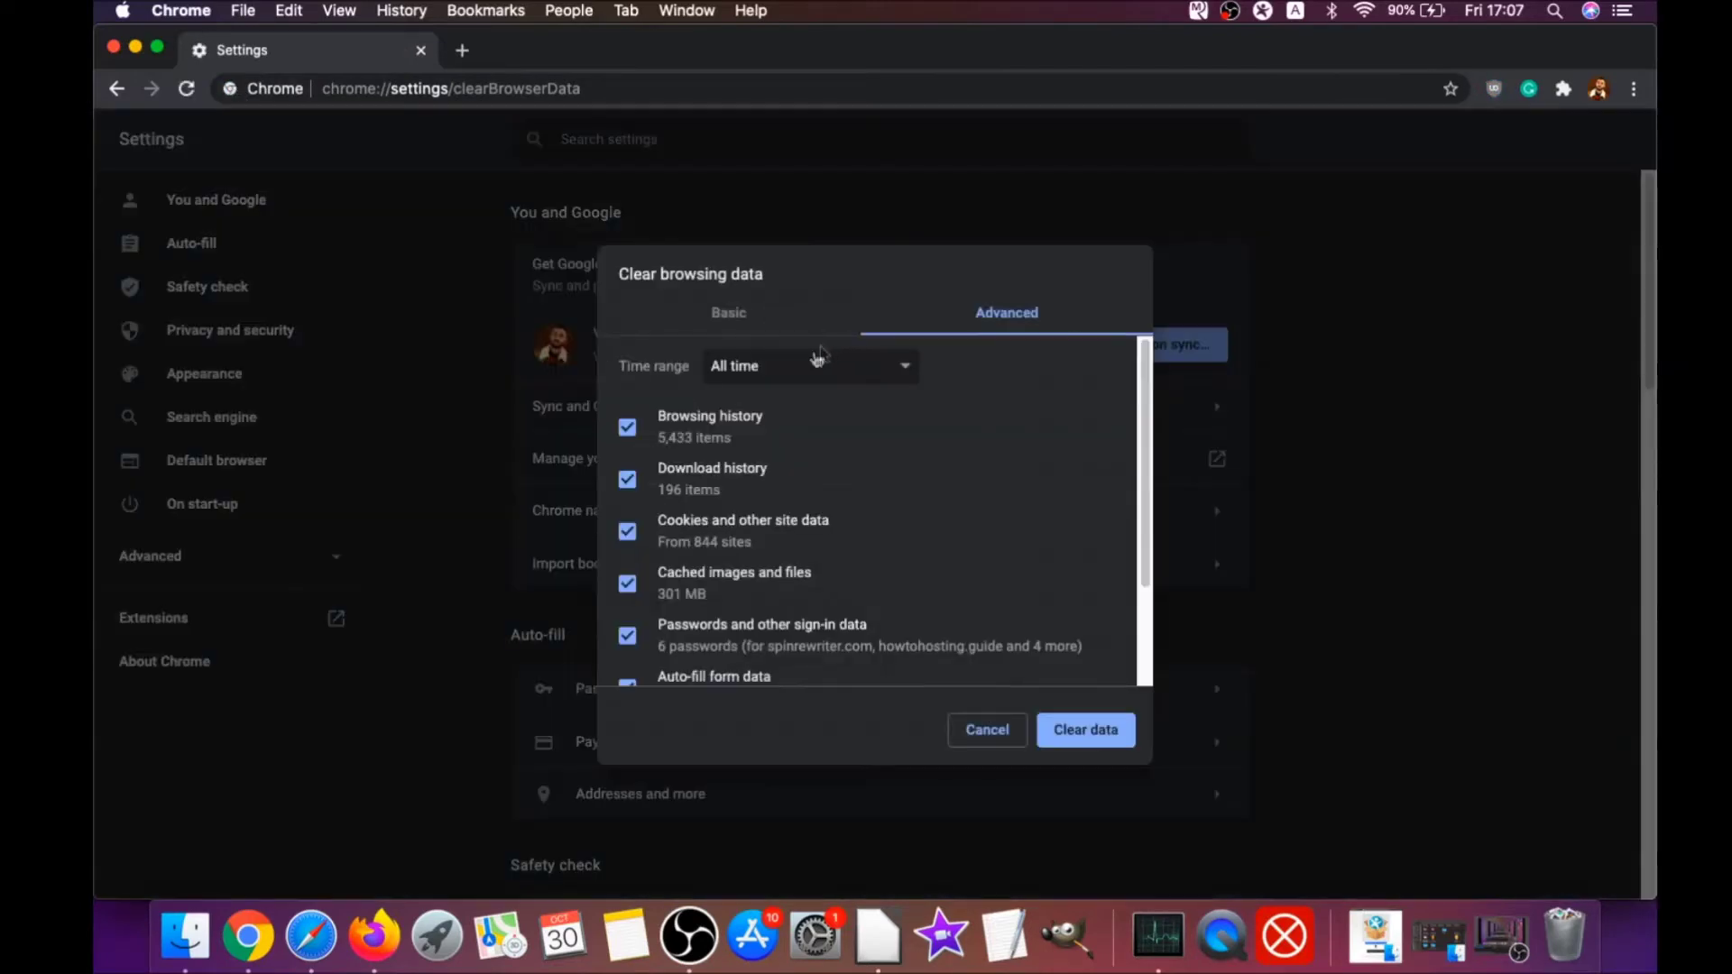
Clear Chrome's browsing data for All time, excluding passwords and other sign-in data
click(791, 373)
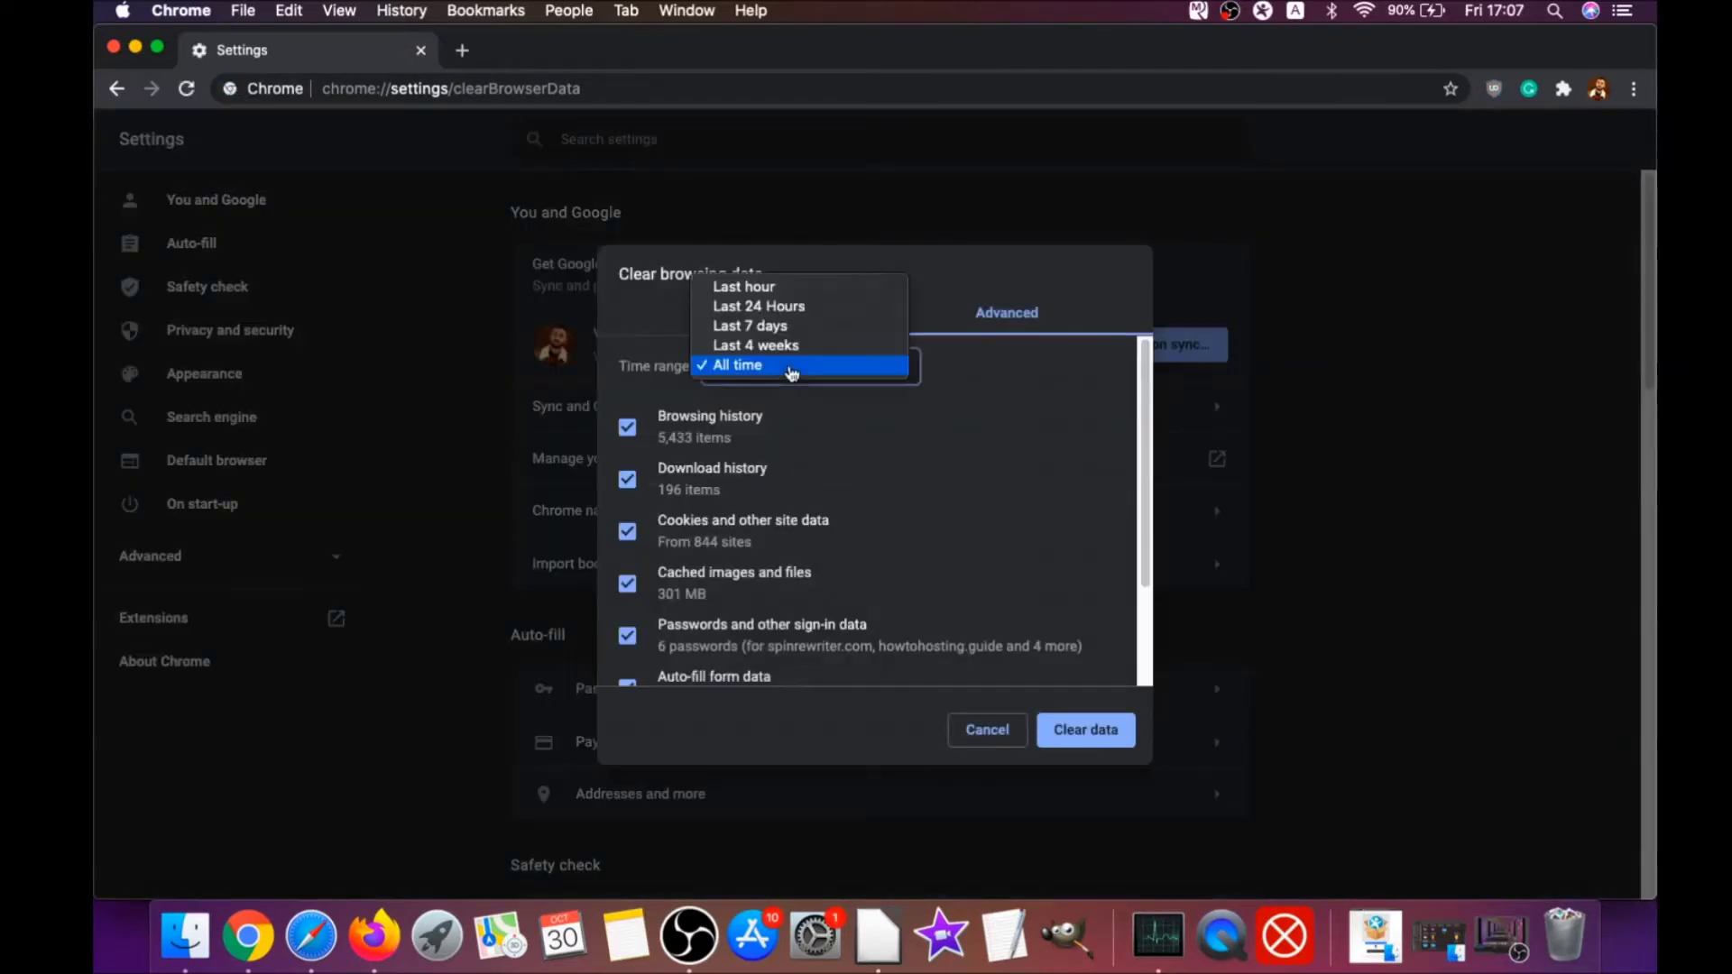
click(738, 366)
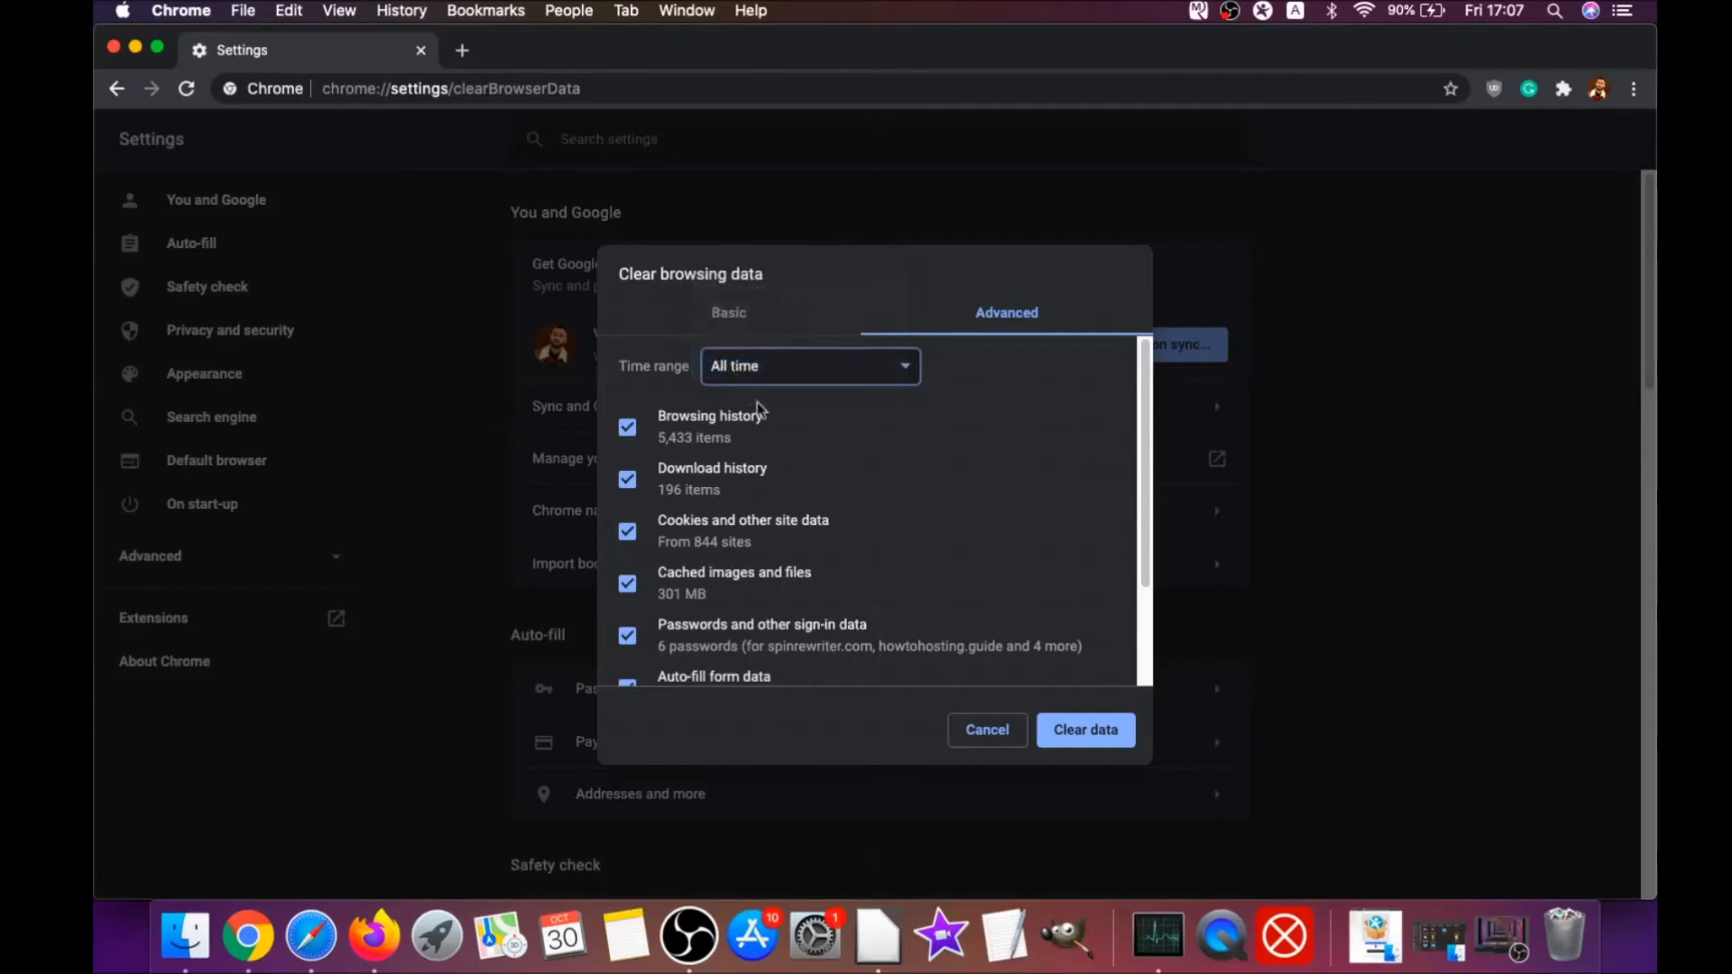
scroll(757, 415, down, 1)
scroll(708, 478, down, 2)
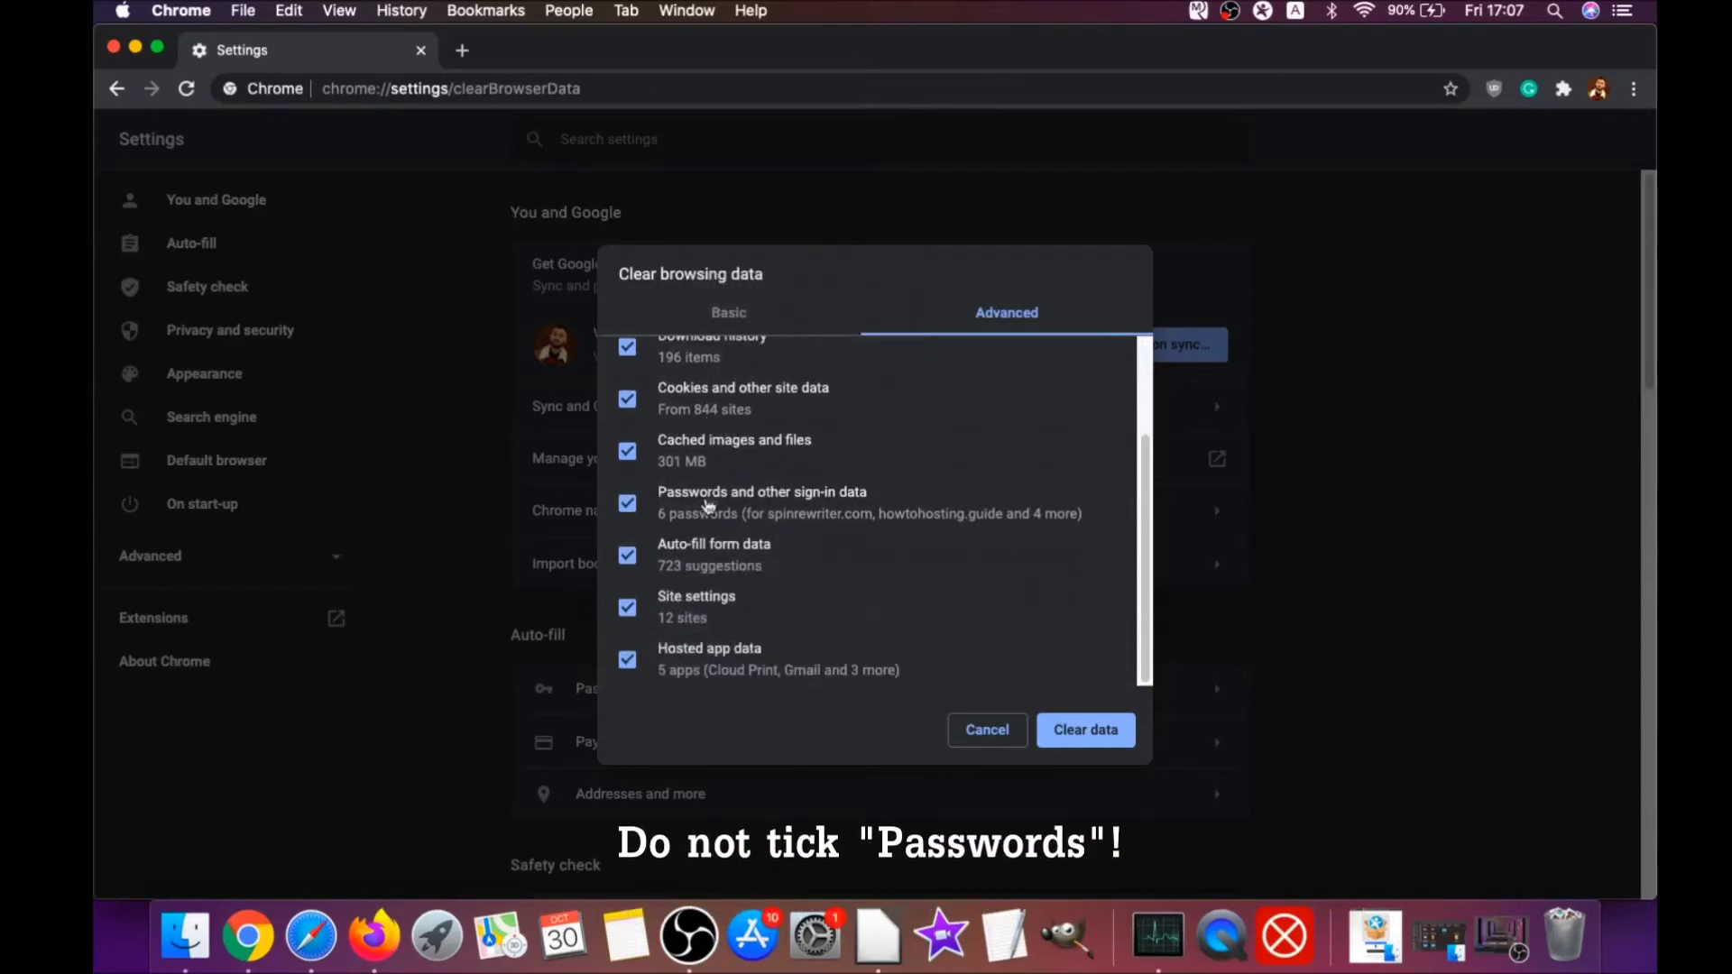
click(627, 503)
scroll(713, 474, up, 3)
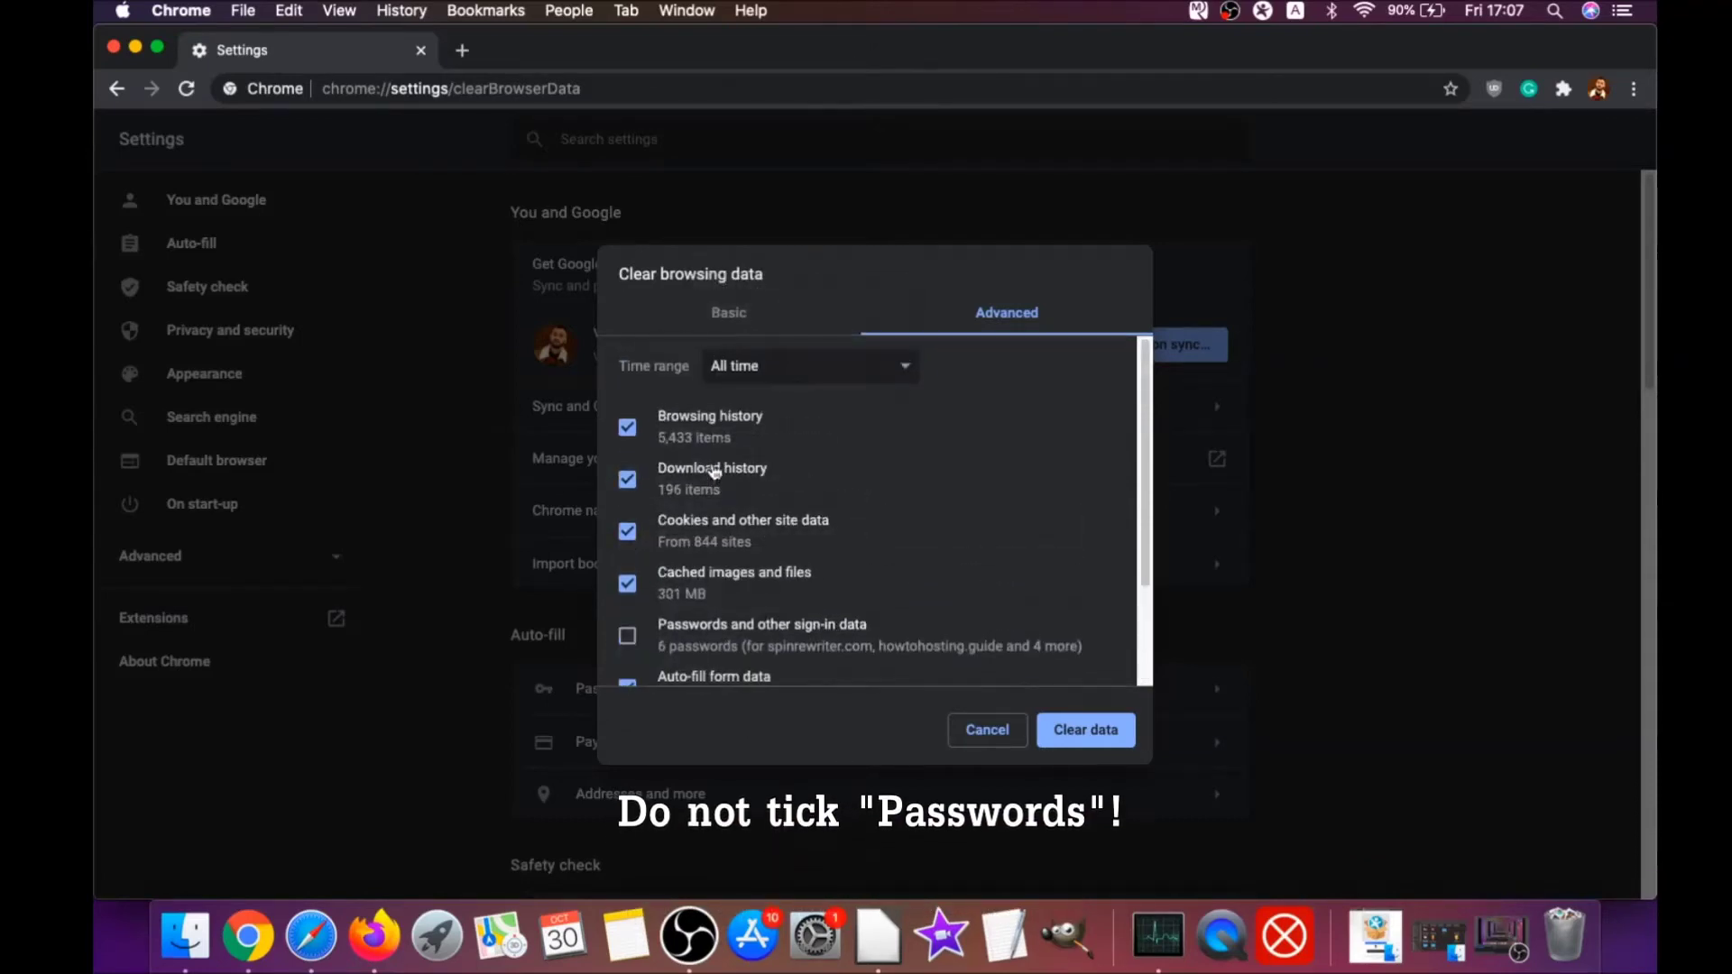
scroll(690, 550, down, 3)
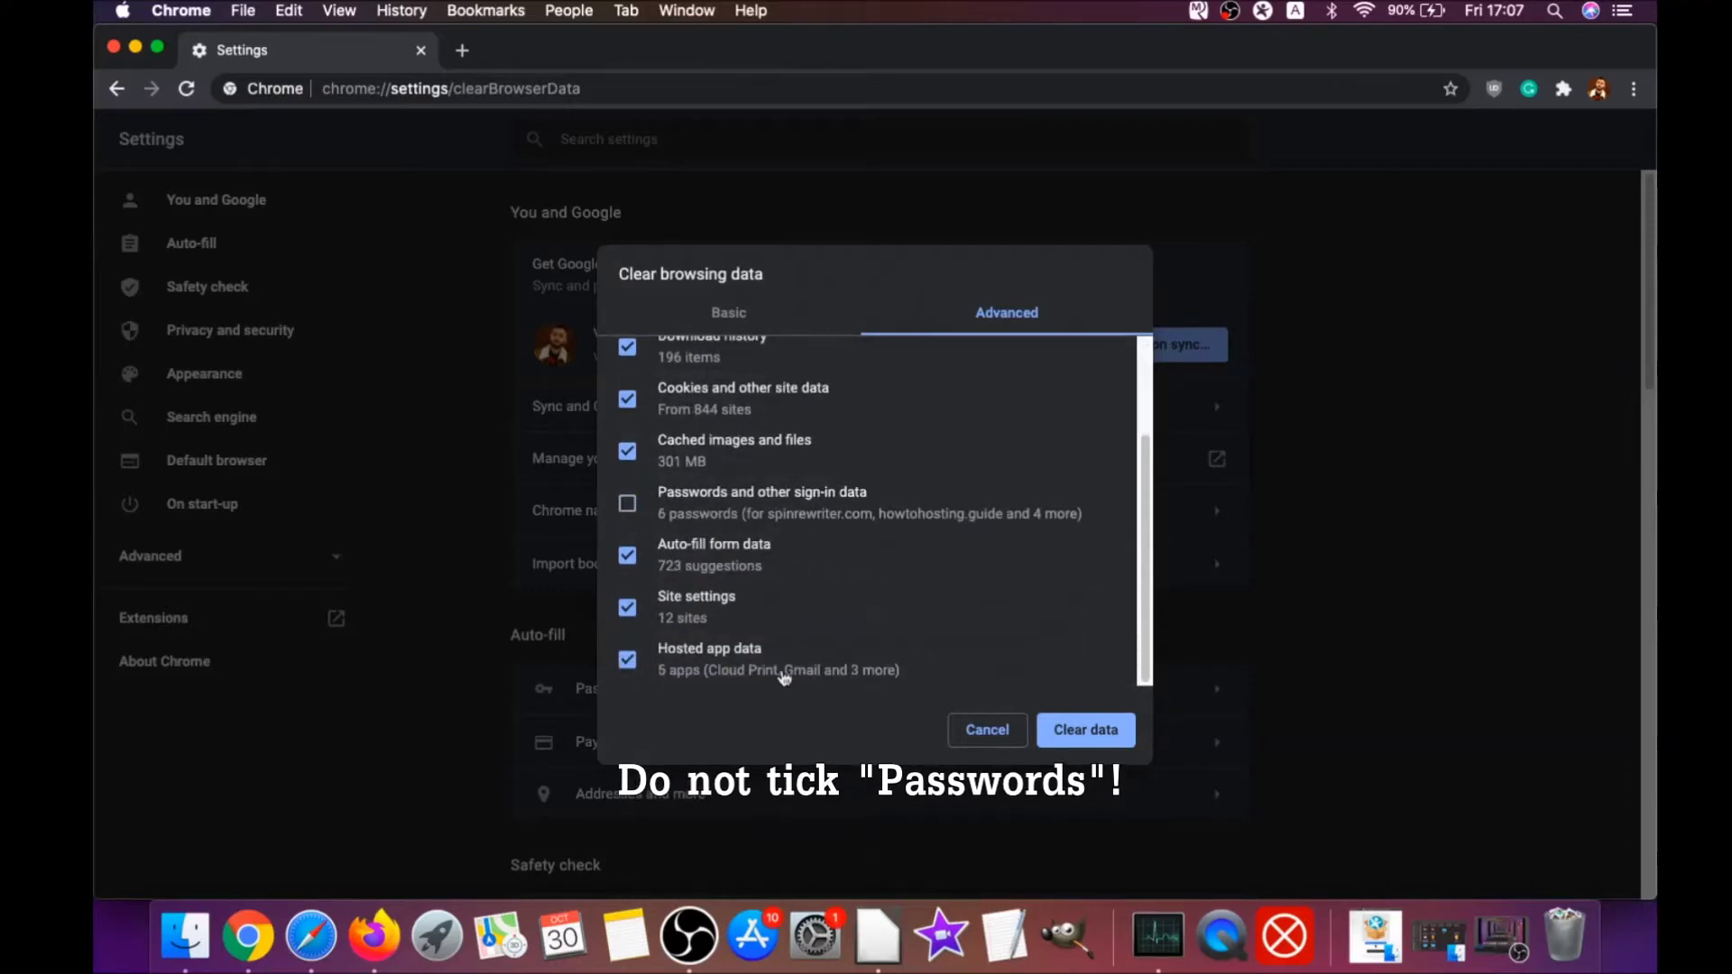
click(1075, 730)
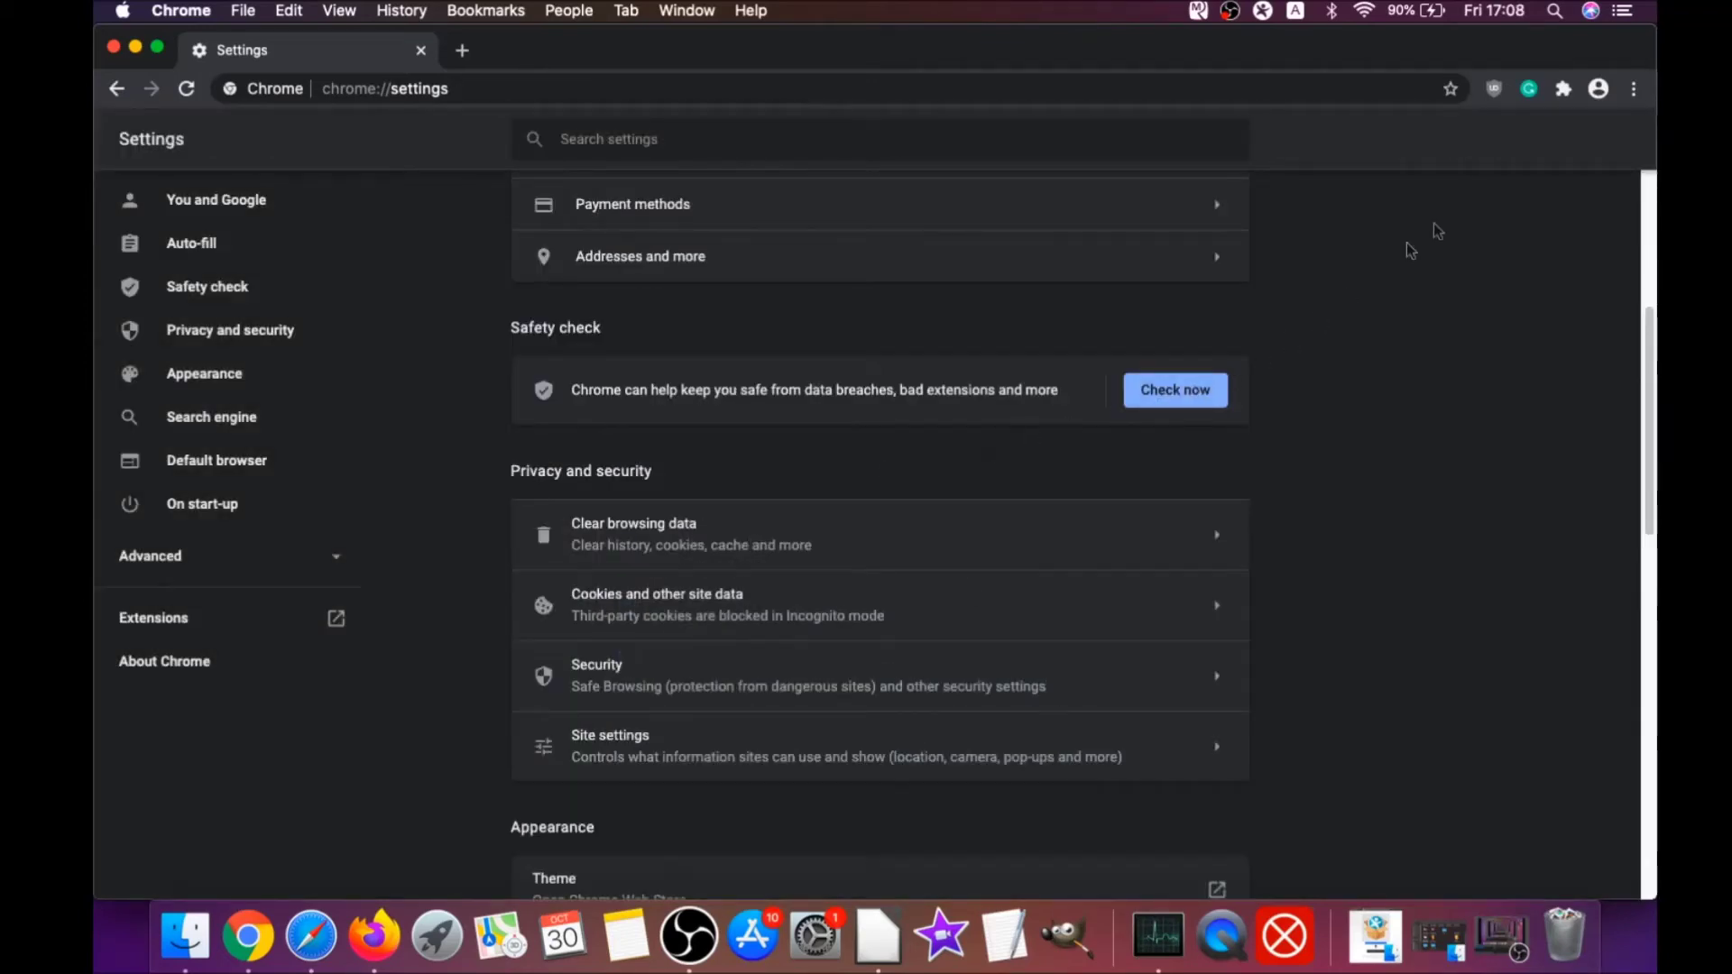
click(1635, 90)
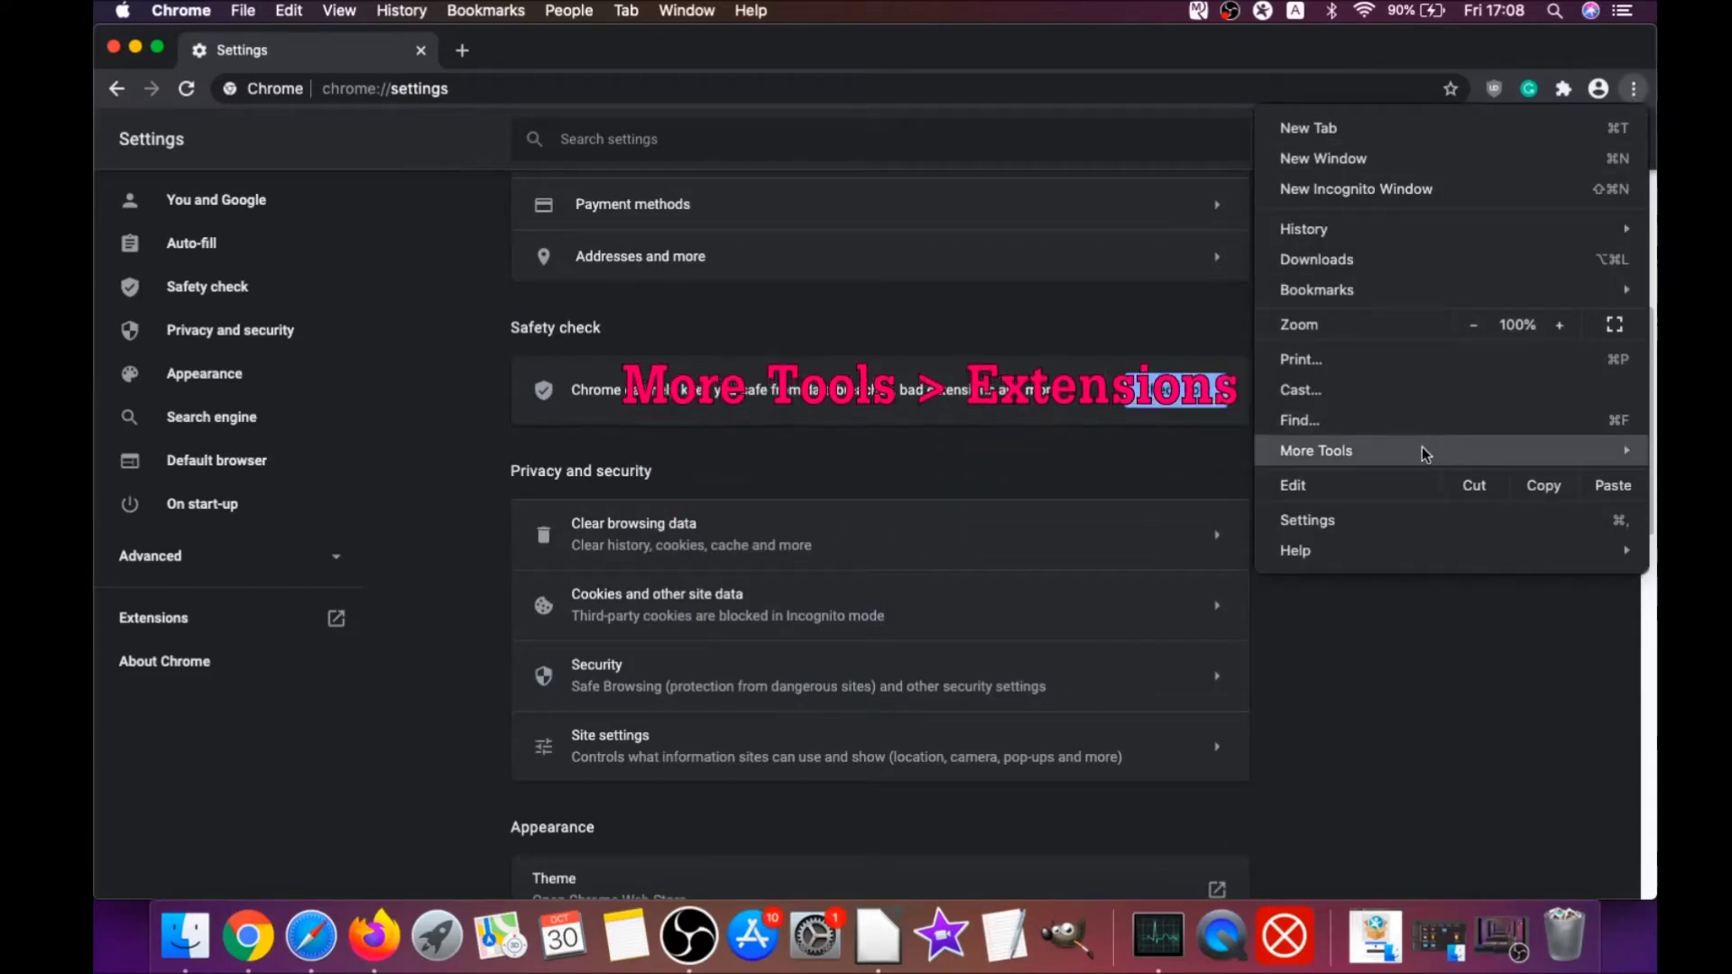
mouse_move(1448, 451)
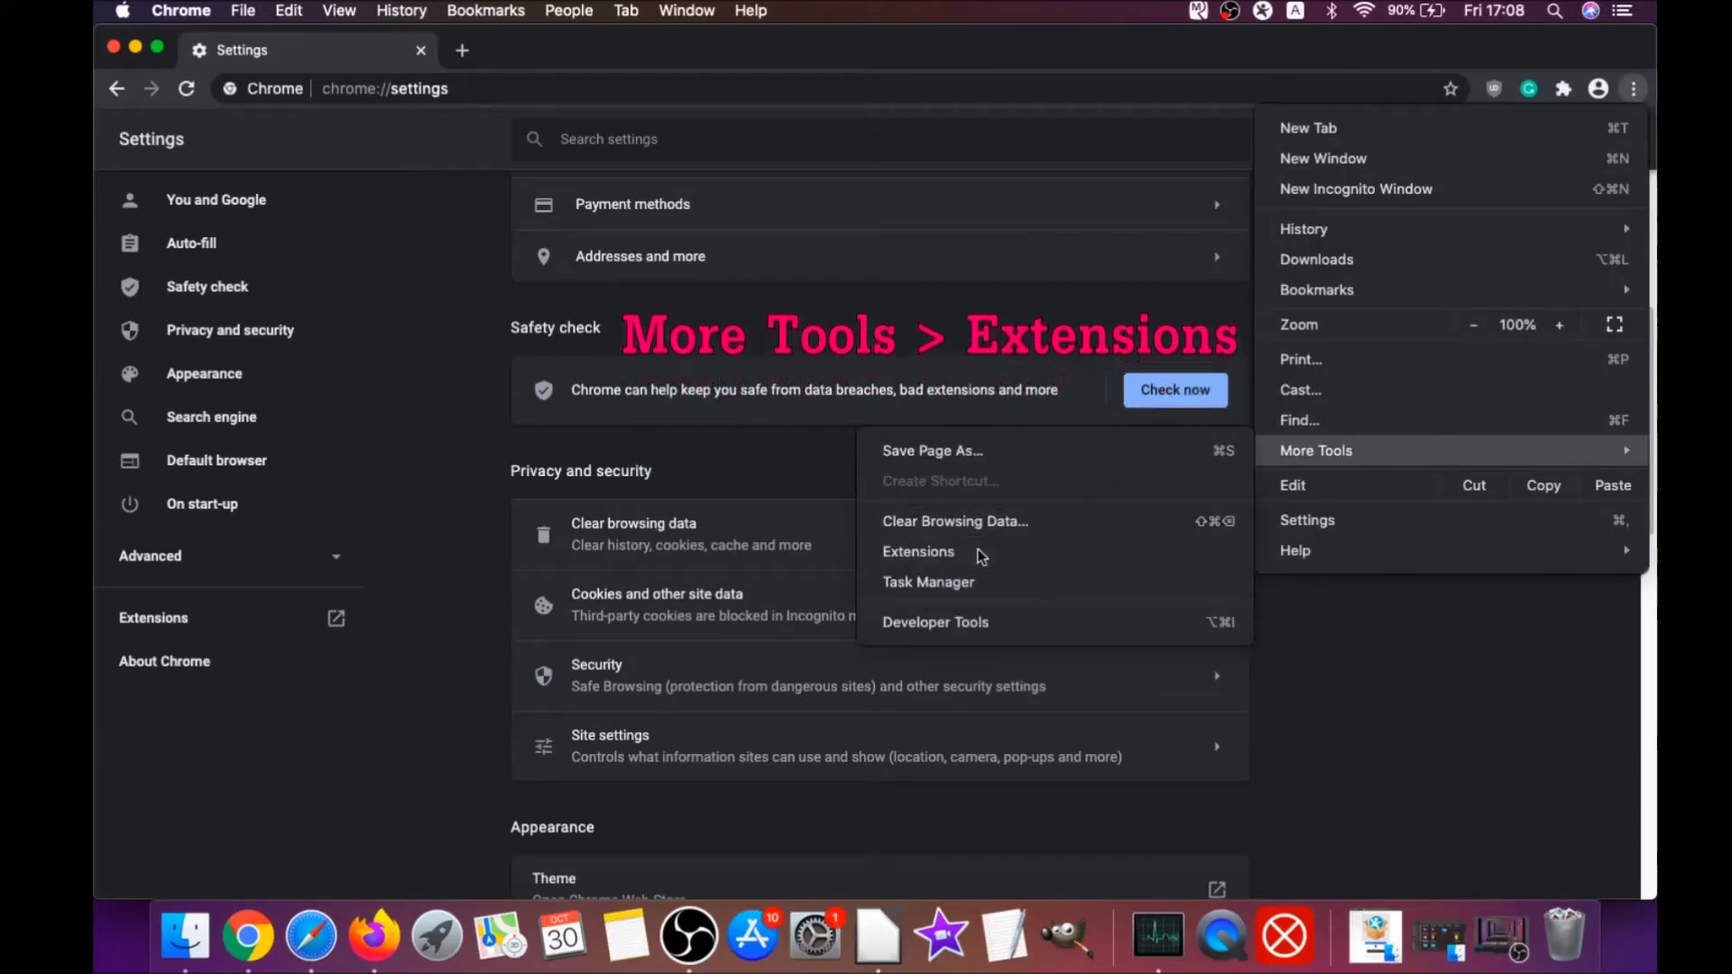
Remove the uBlock Origin extension from Chrome, then minimise Chrome and launch Safari
click(980, 555)
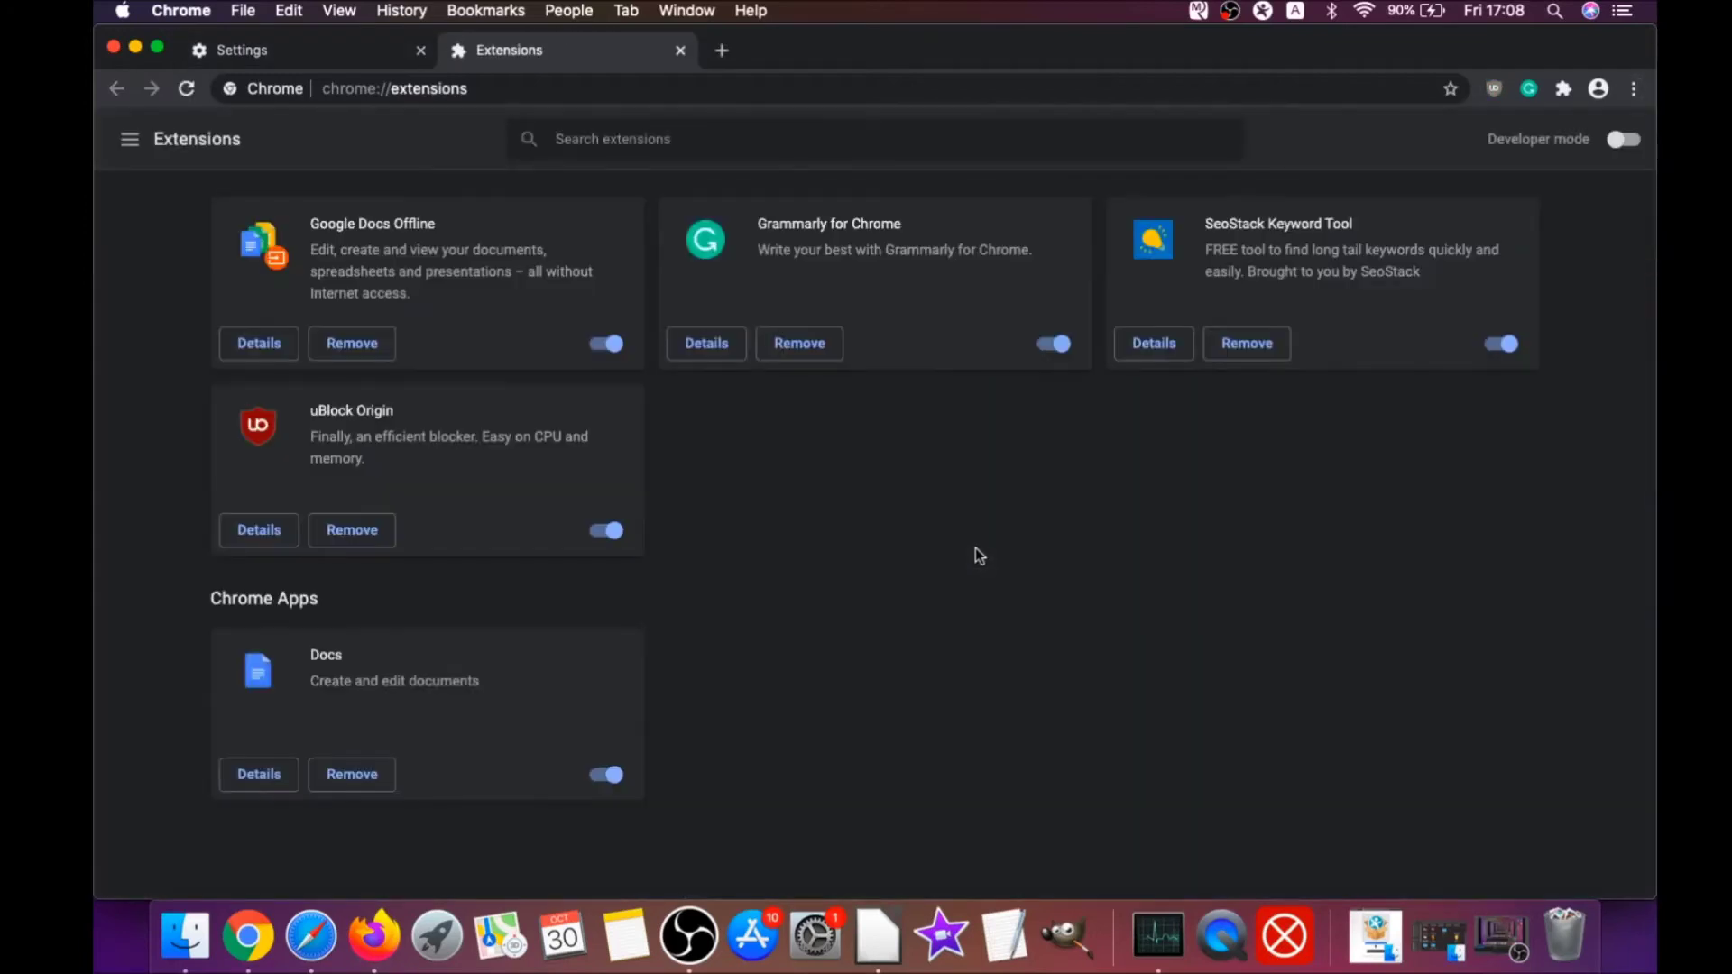
click(340, 533)
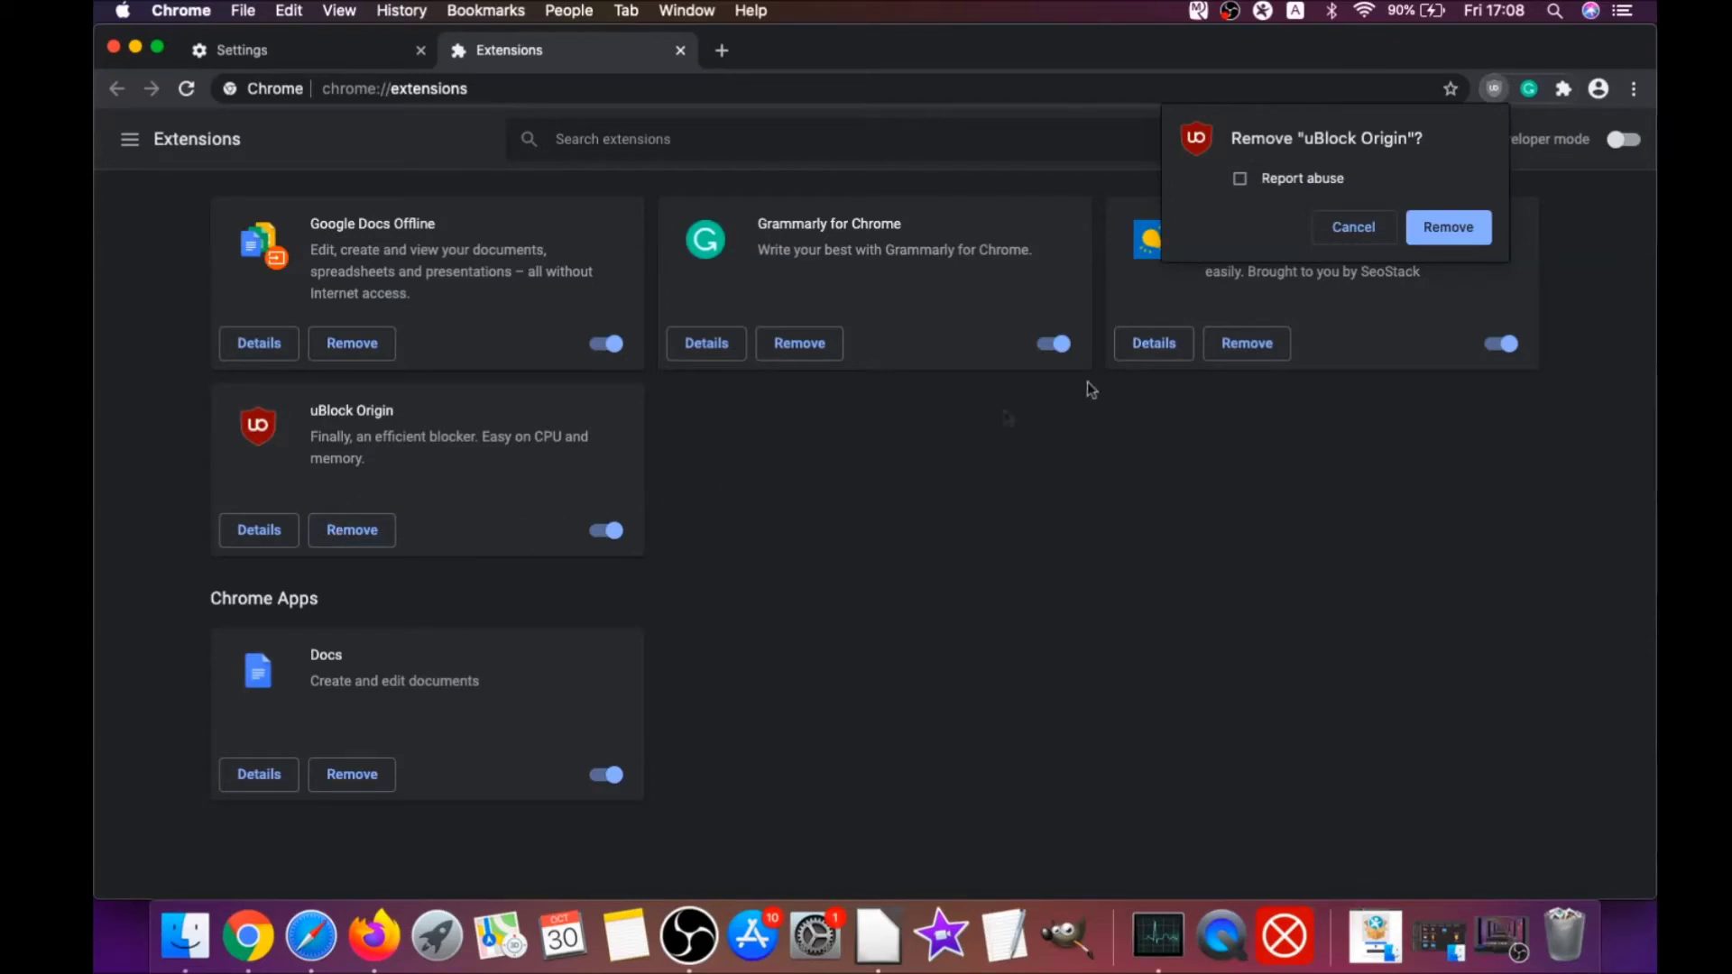
click(1471, 226)
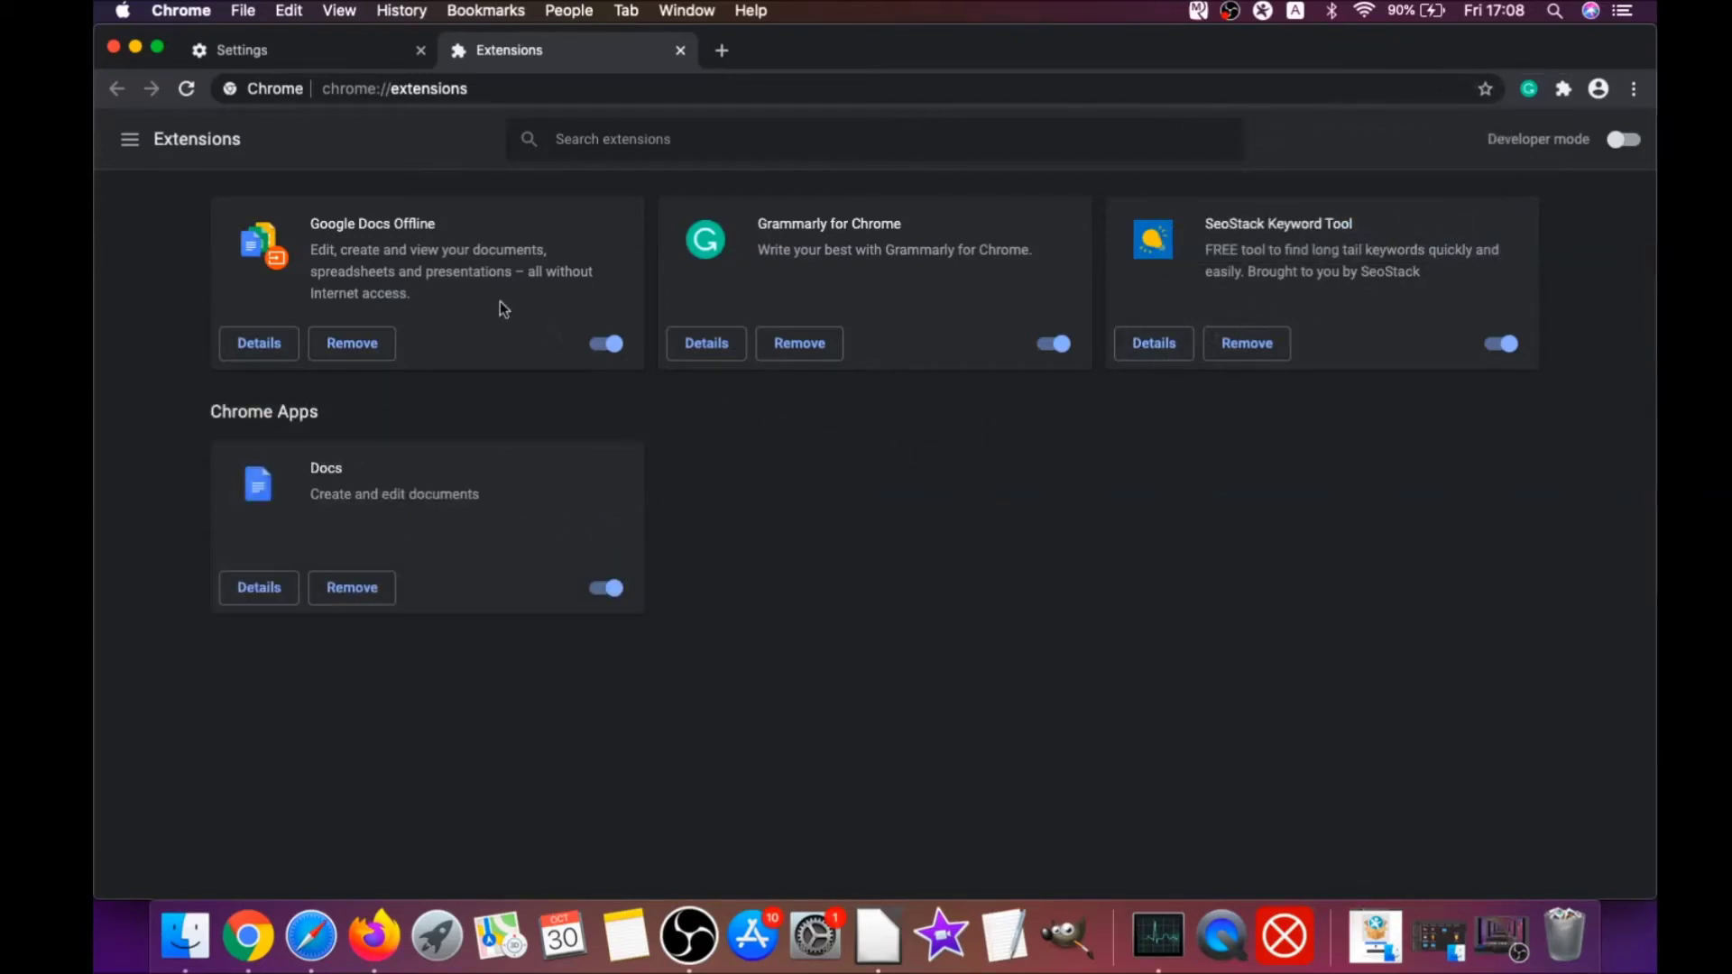
click(135, 46)
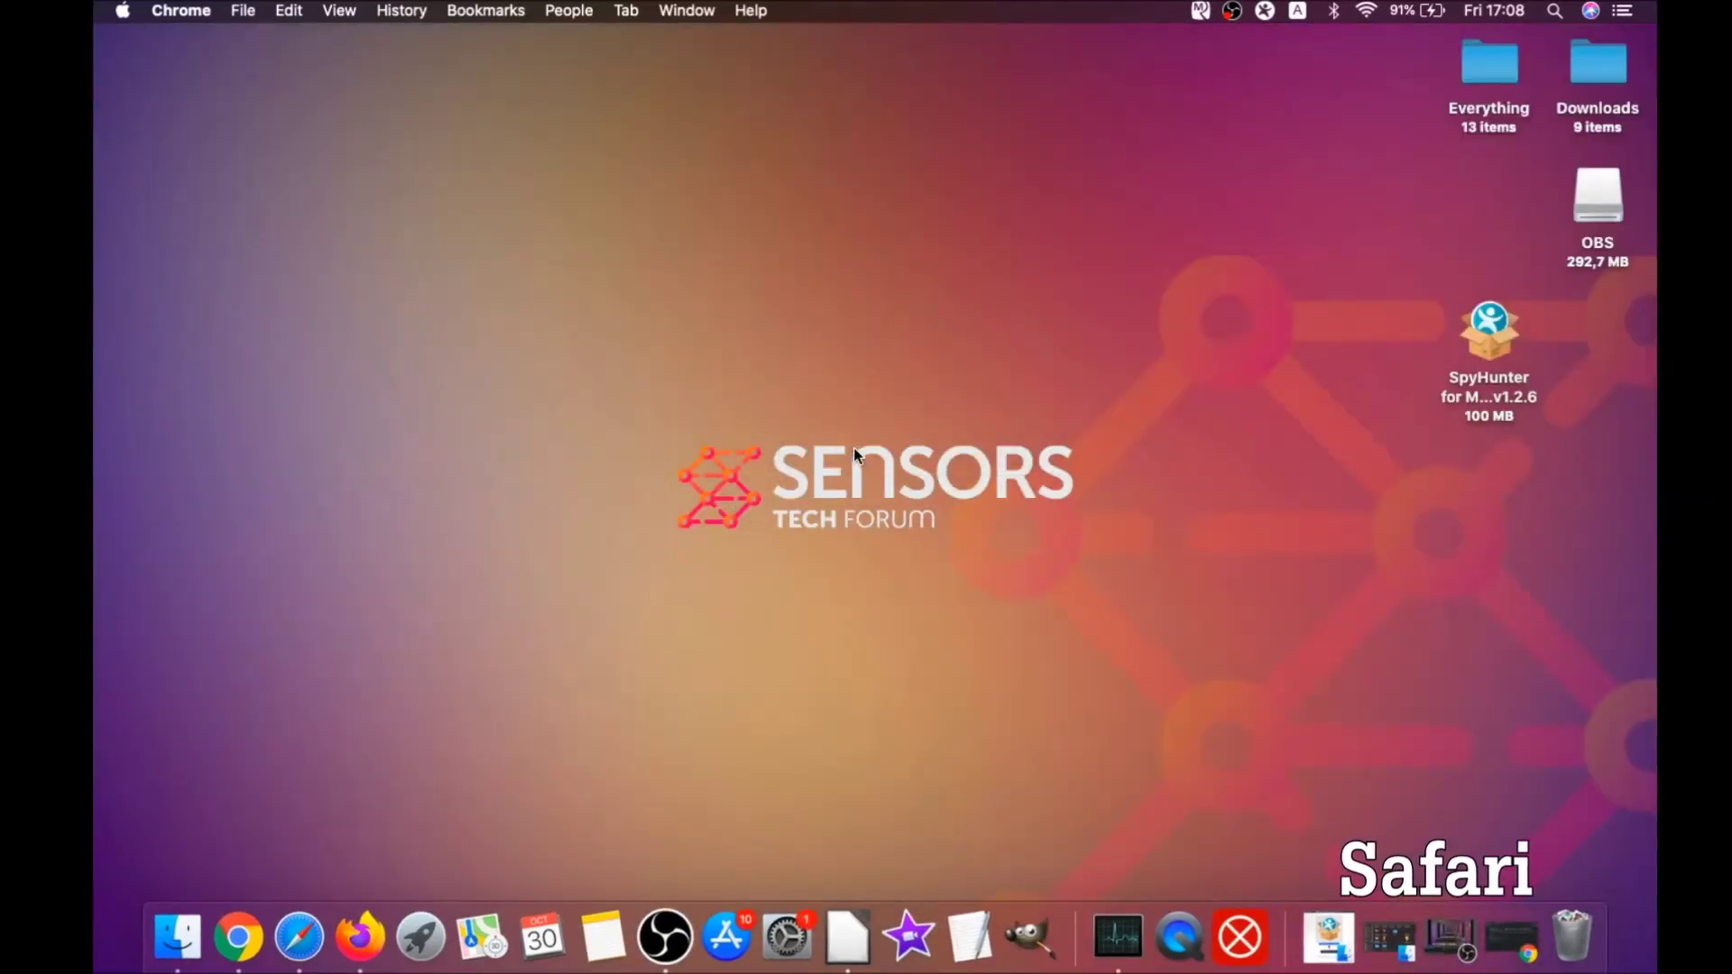
click(299, 938)
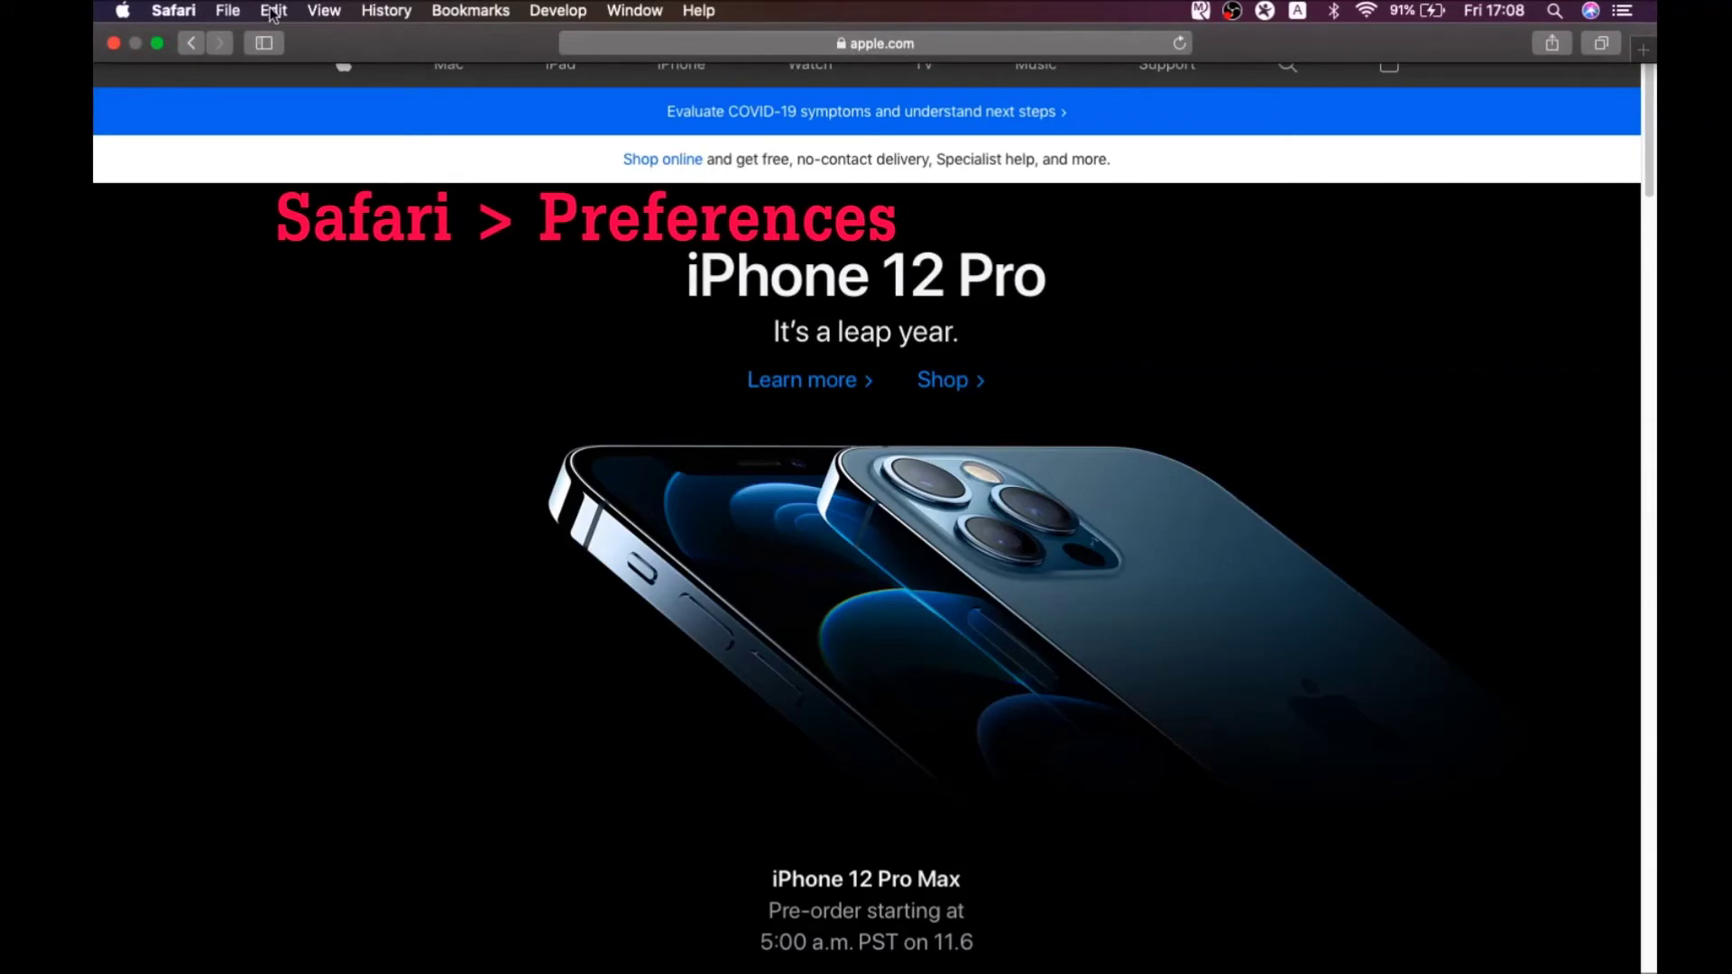
Set Safari's homepage to the current apple.com page in place of macreviver.com
click(171, 11)
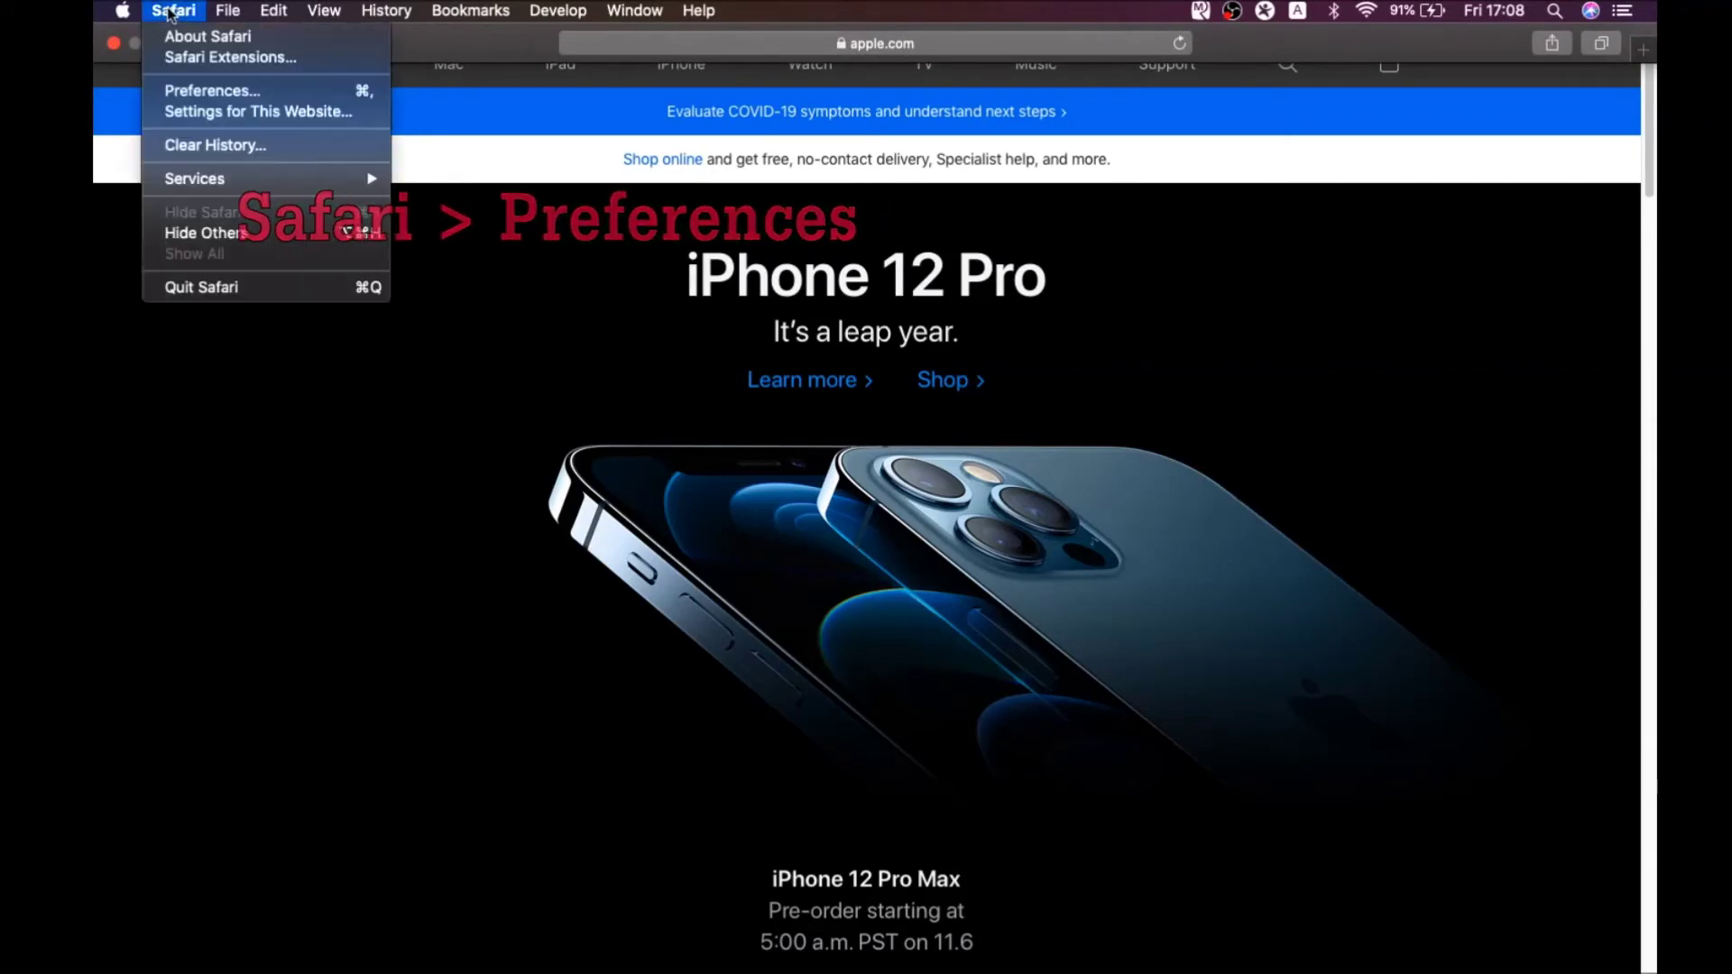
click(219, 92)
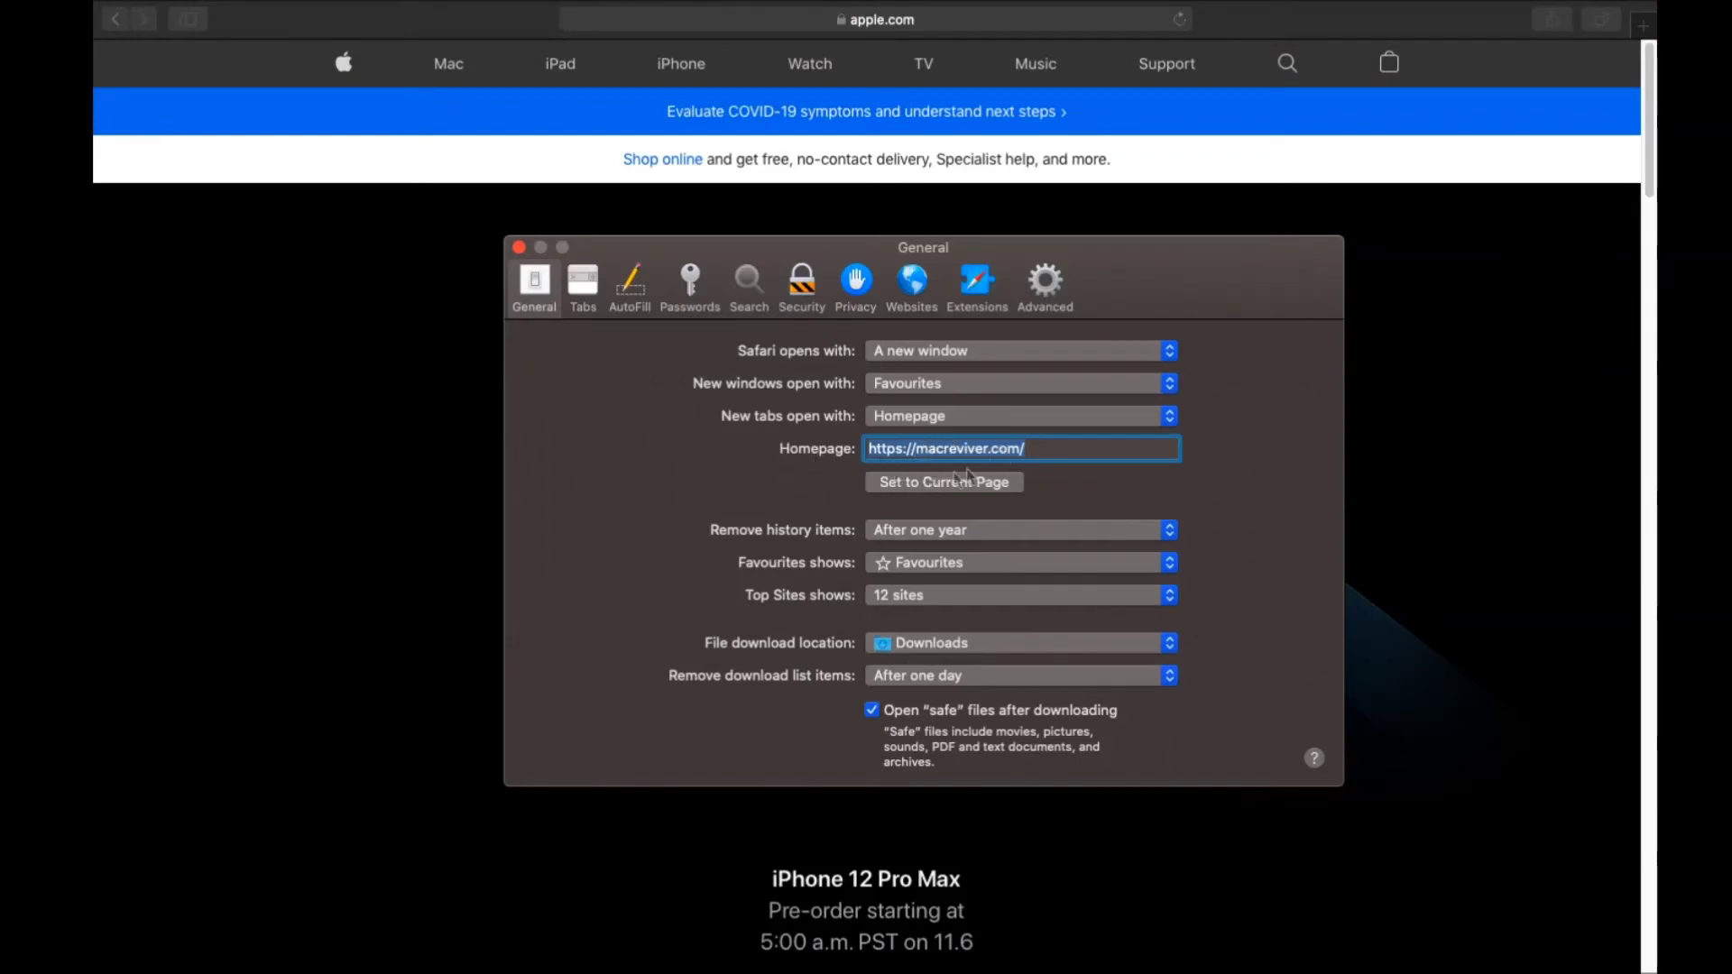
click(1033, 448)
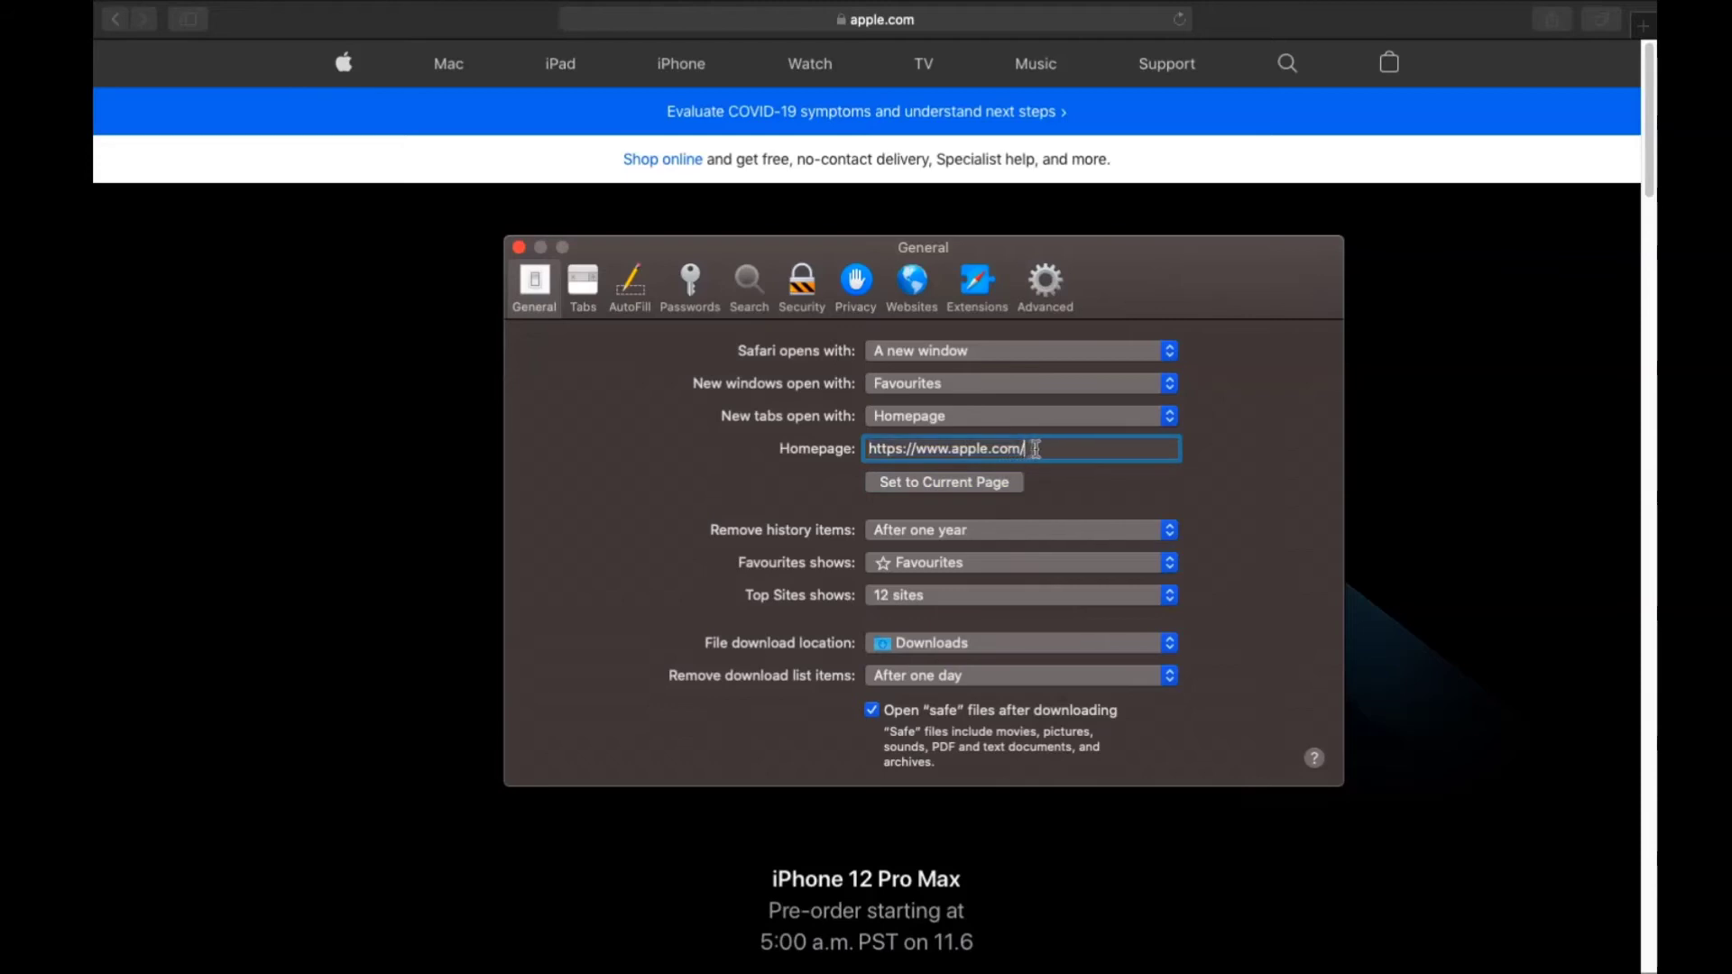
Switch Safari's search engine from Yahoo to Google
click(750, 282)
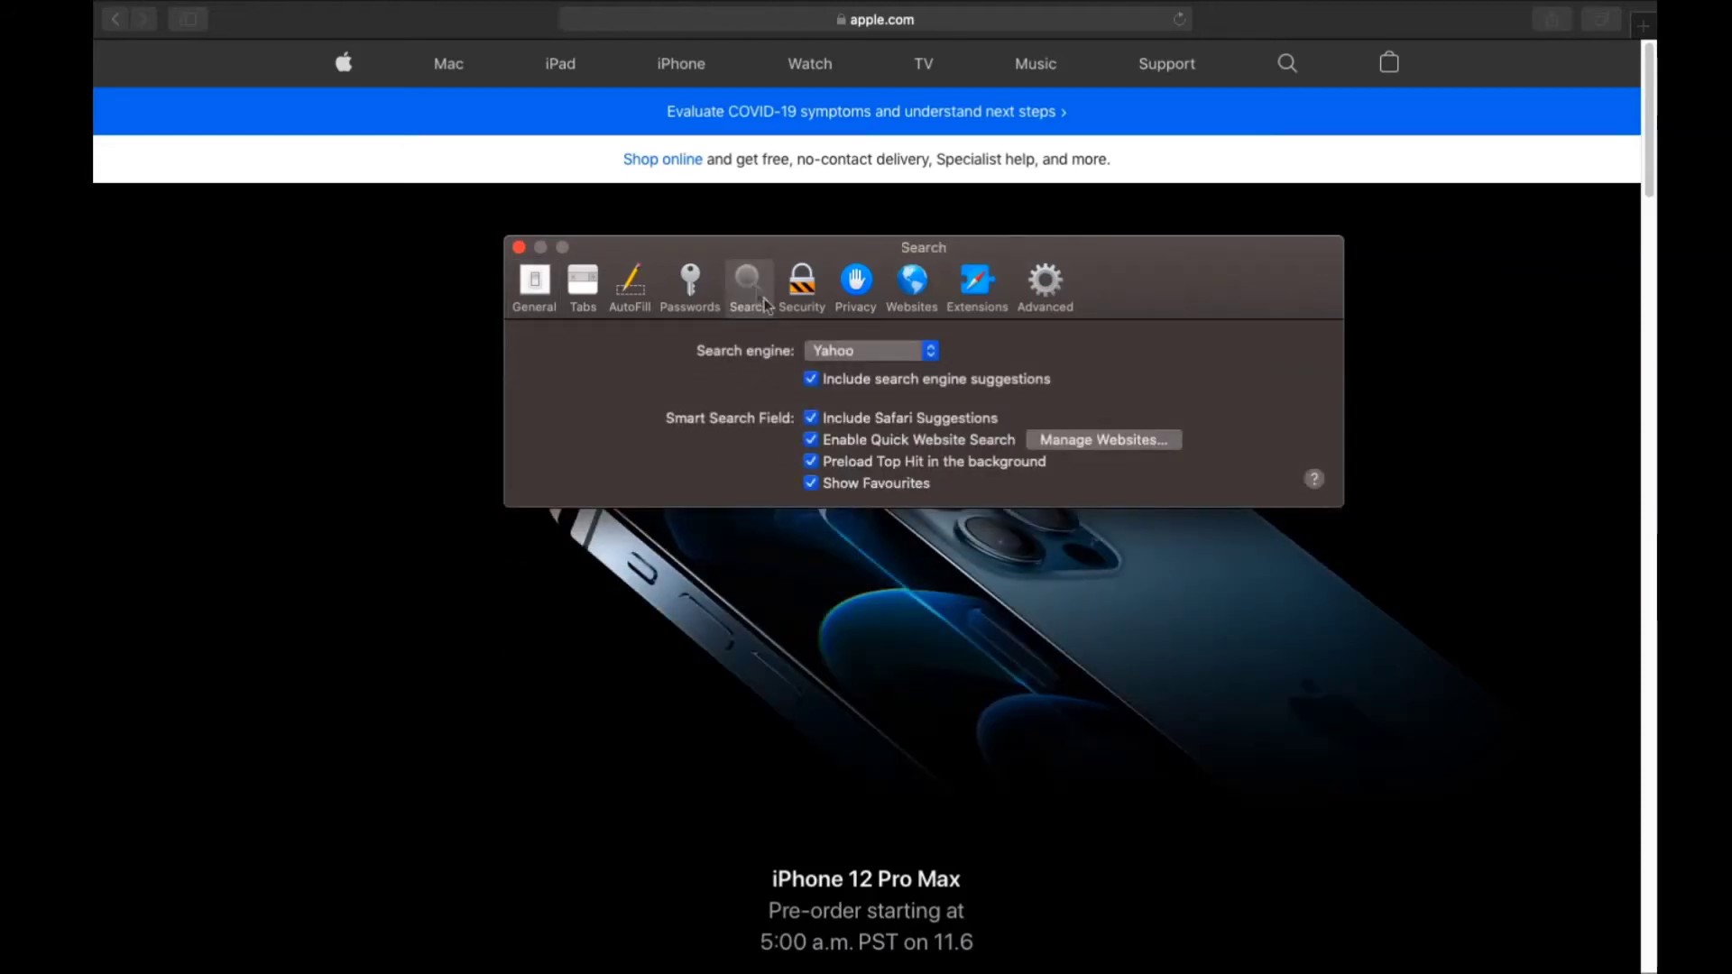
click(848, 359)
click(846, 390)
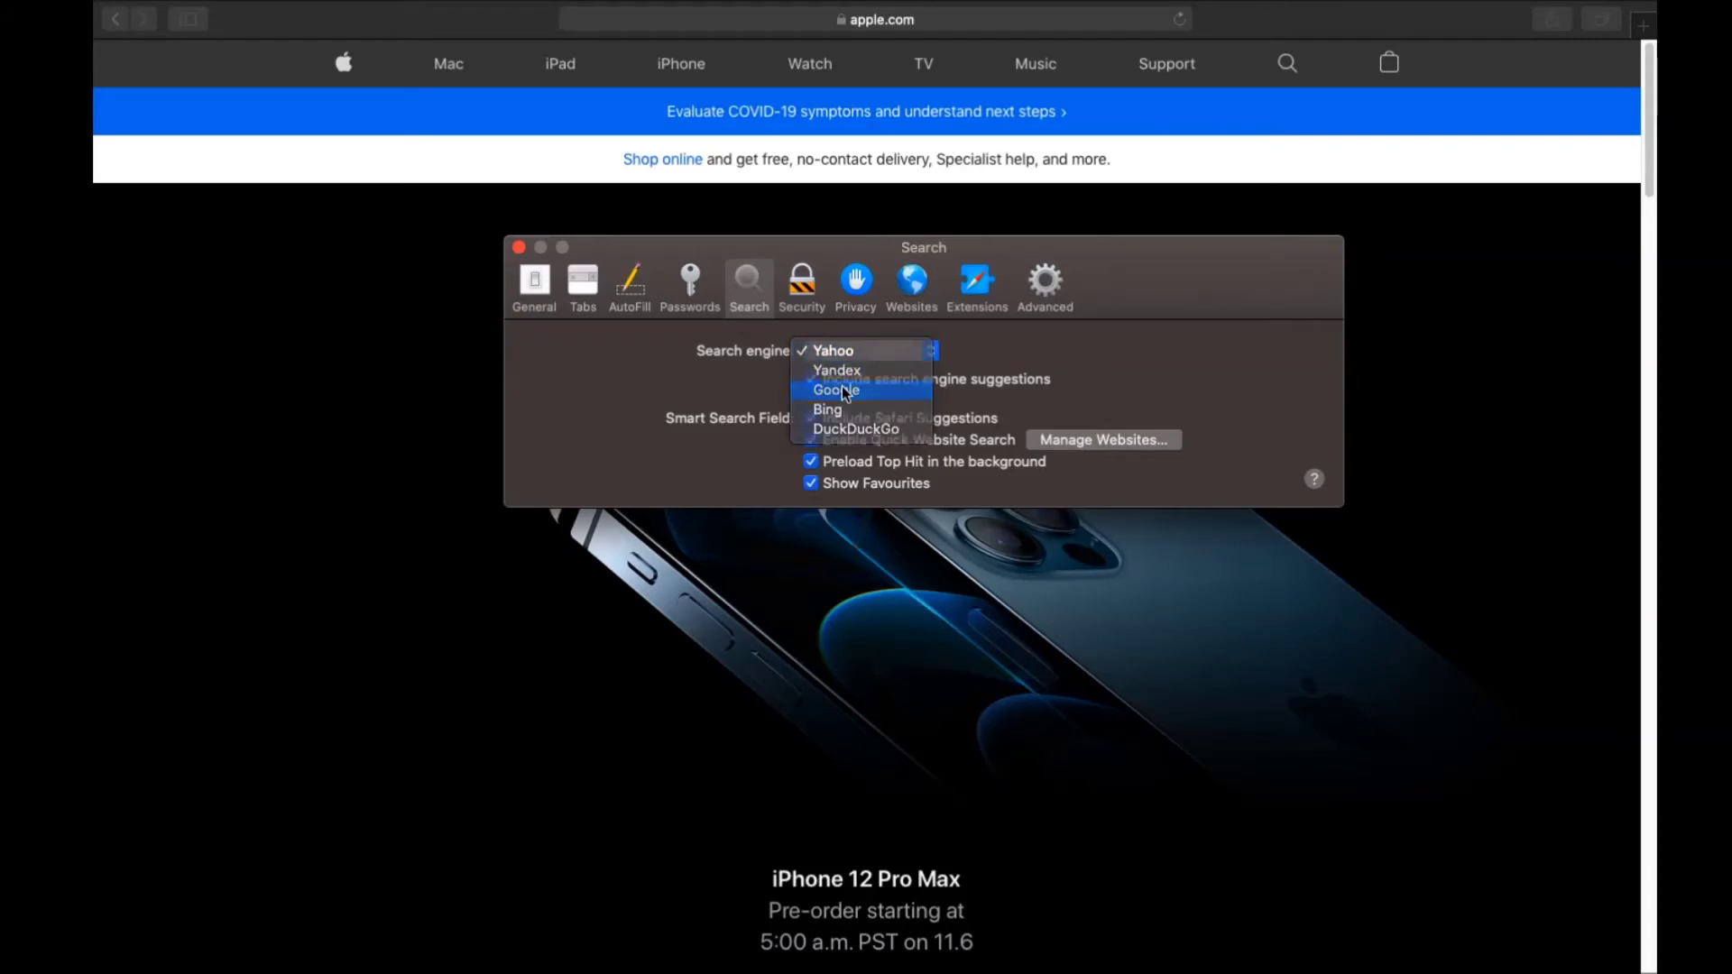
click(974, 297)
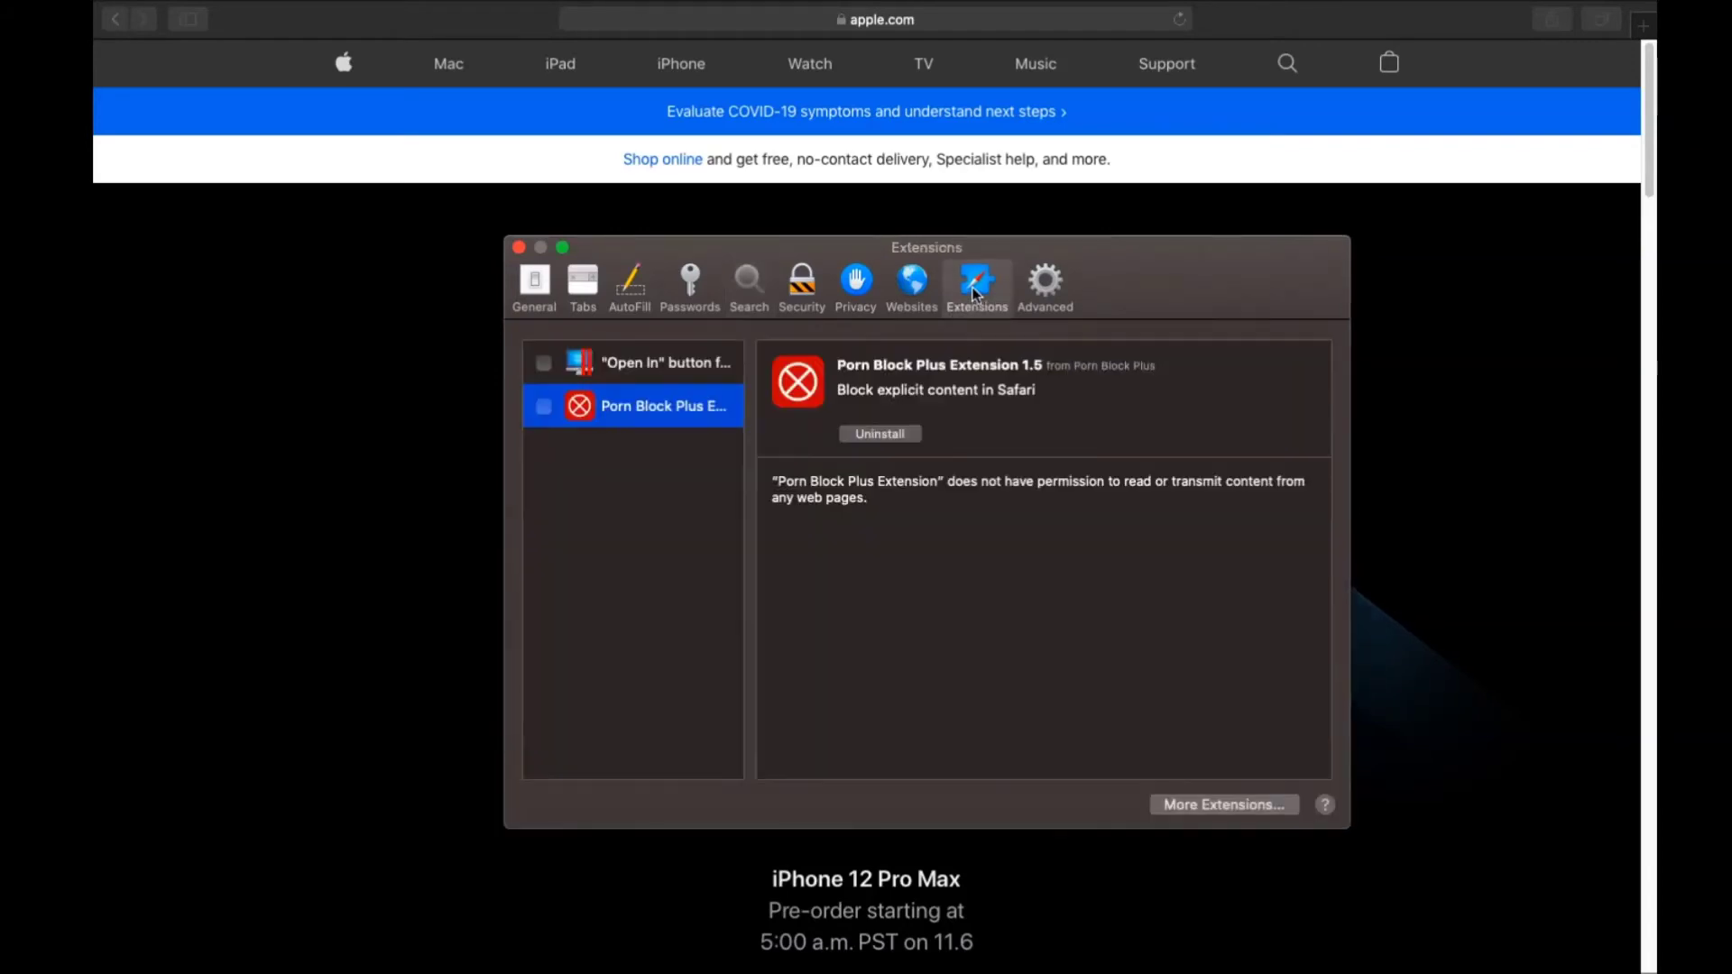
Uninstall the Porn Block Plus extension and drag its app from Finder to the Bin
click(873, 434)
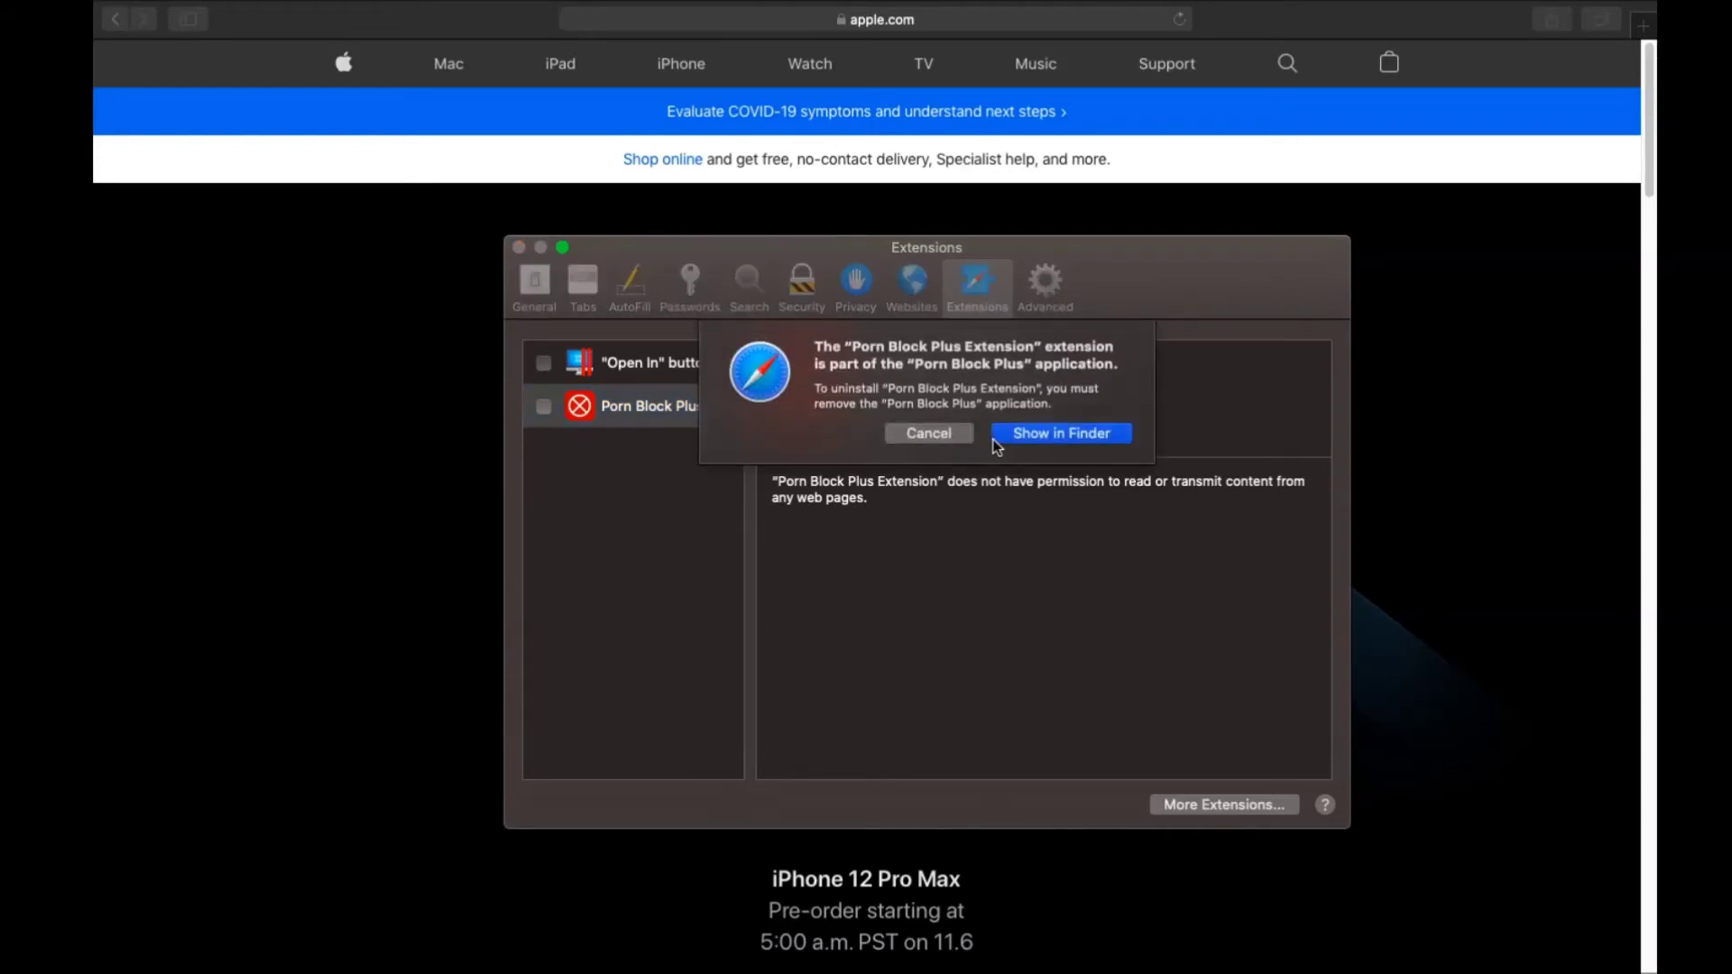
click(1001, 436)
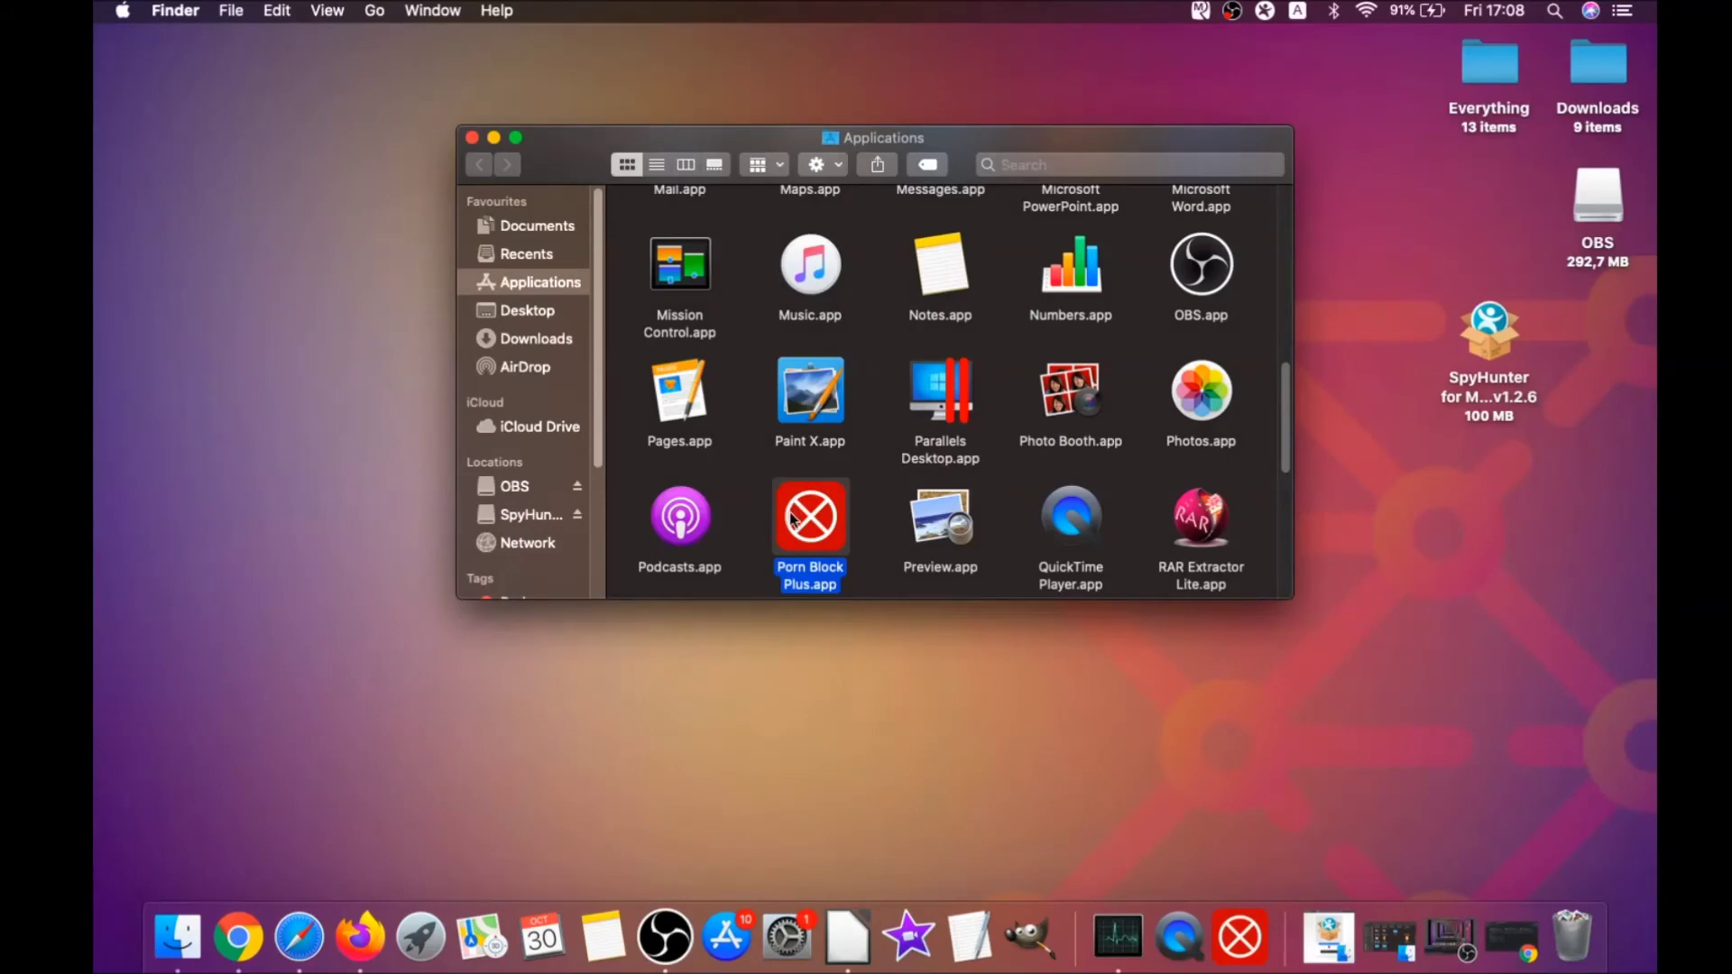
drag(792, 518, 1570, 925)
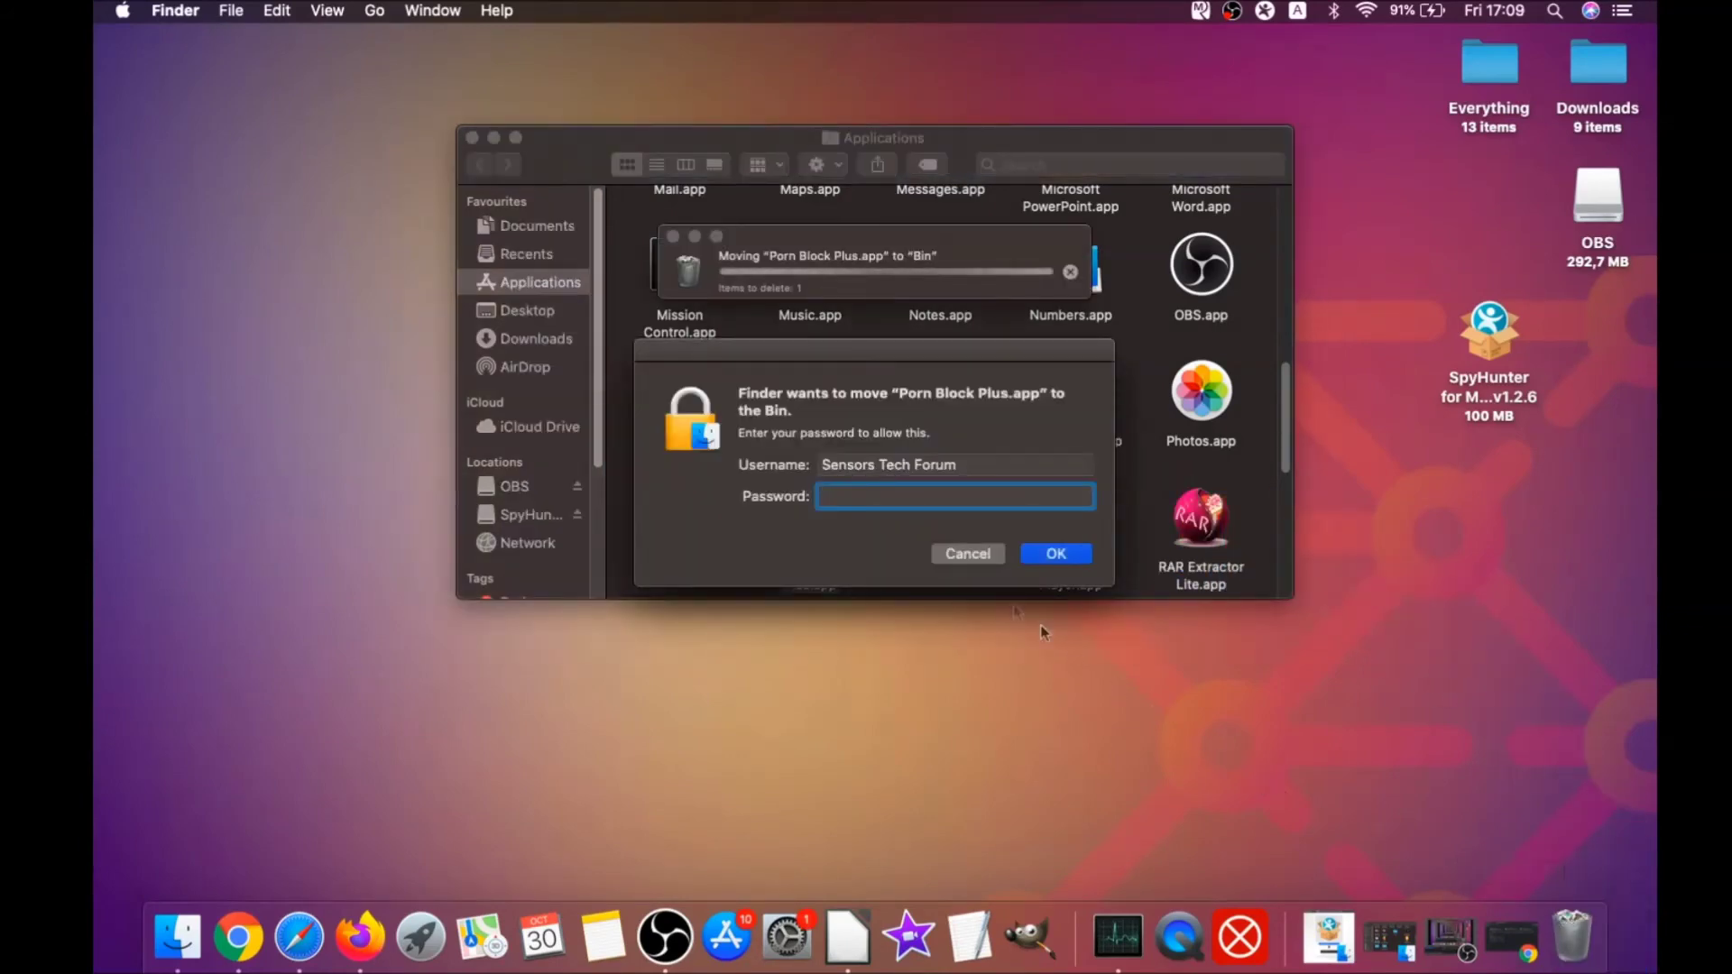
Approve moving Porn Block Plus.app to the Bin with the admin password
text(••••)
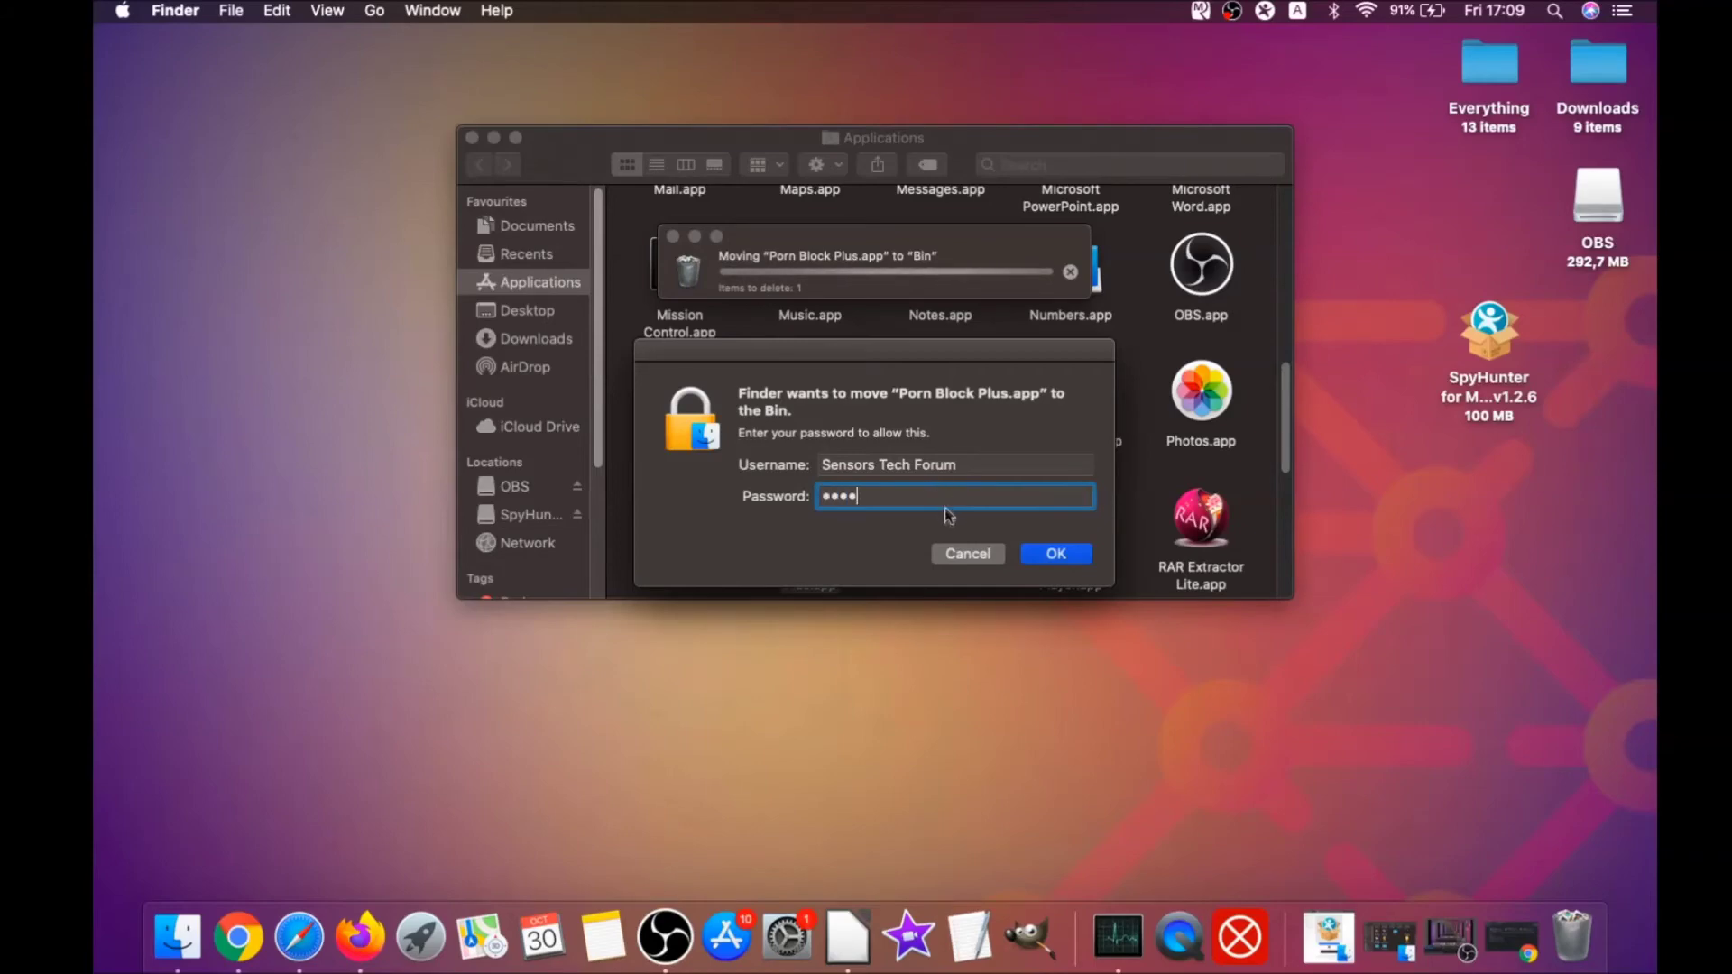
text(••••)
click(1039, 553)
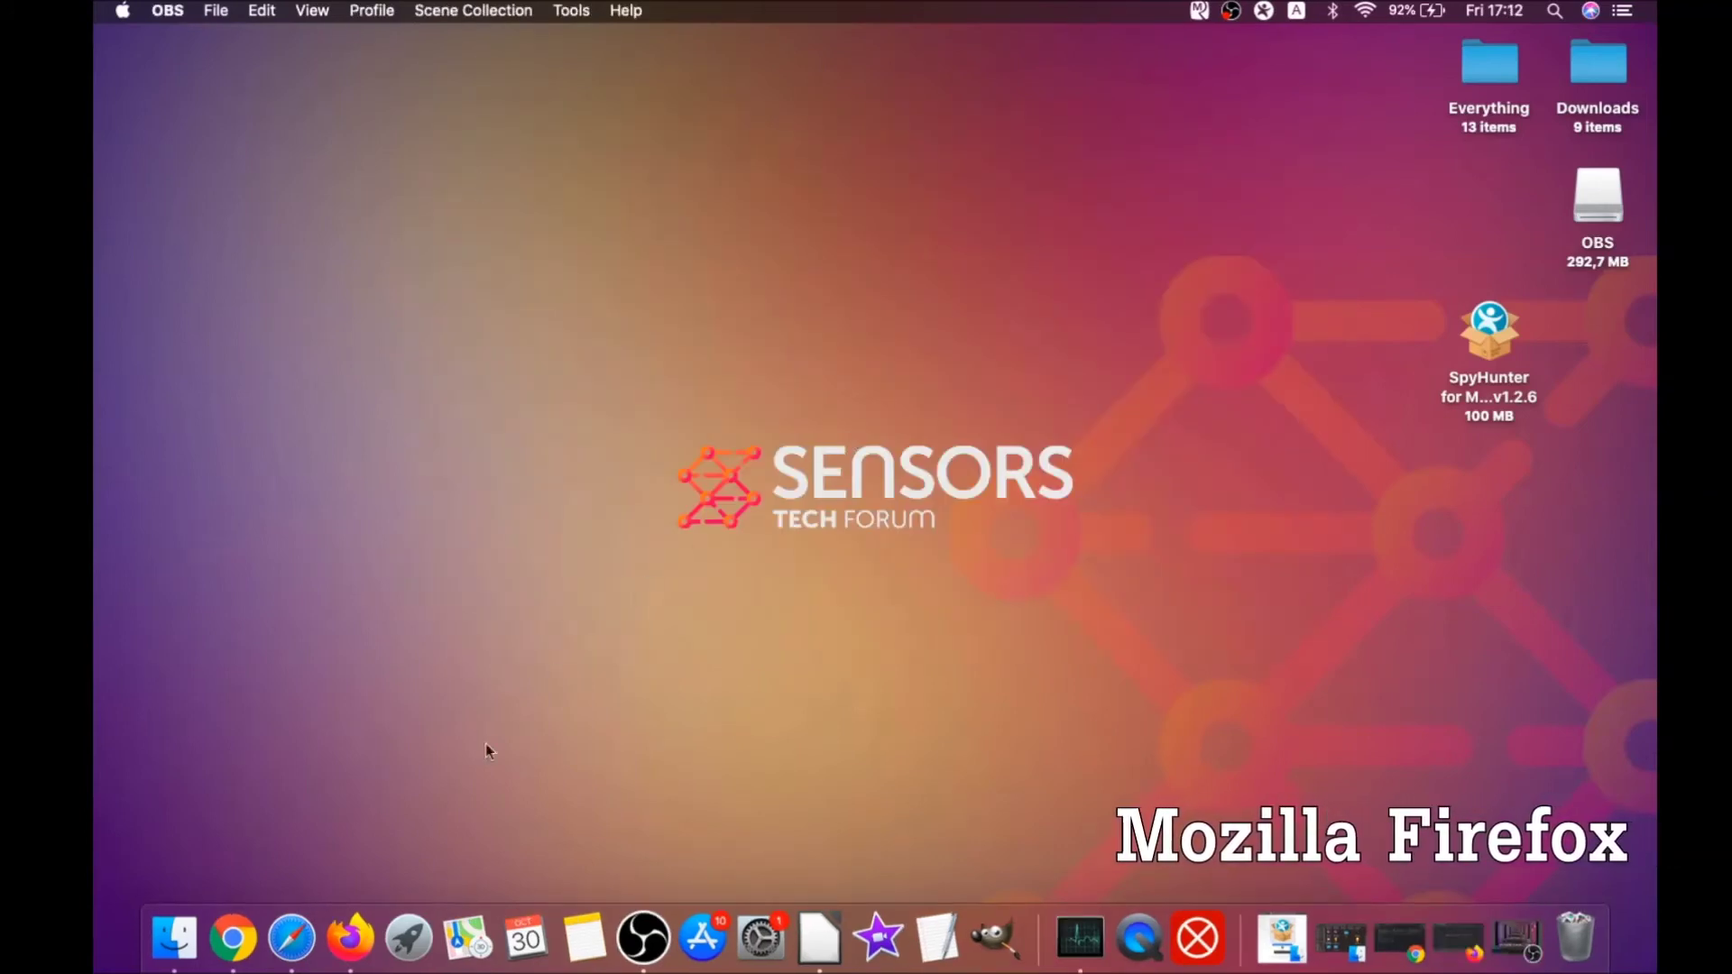
Open Firefox's Add-ons Manager and disable Superpowers for Instagram and alice gear dice
click(352, 938)
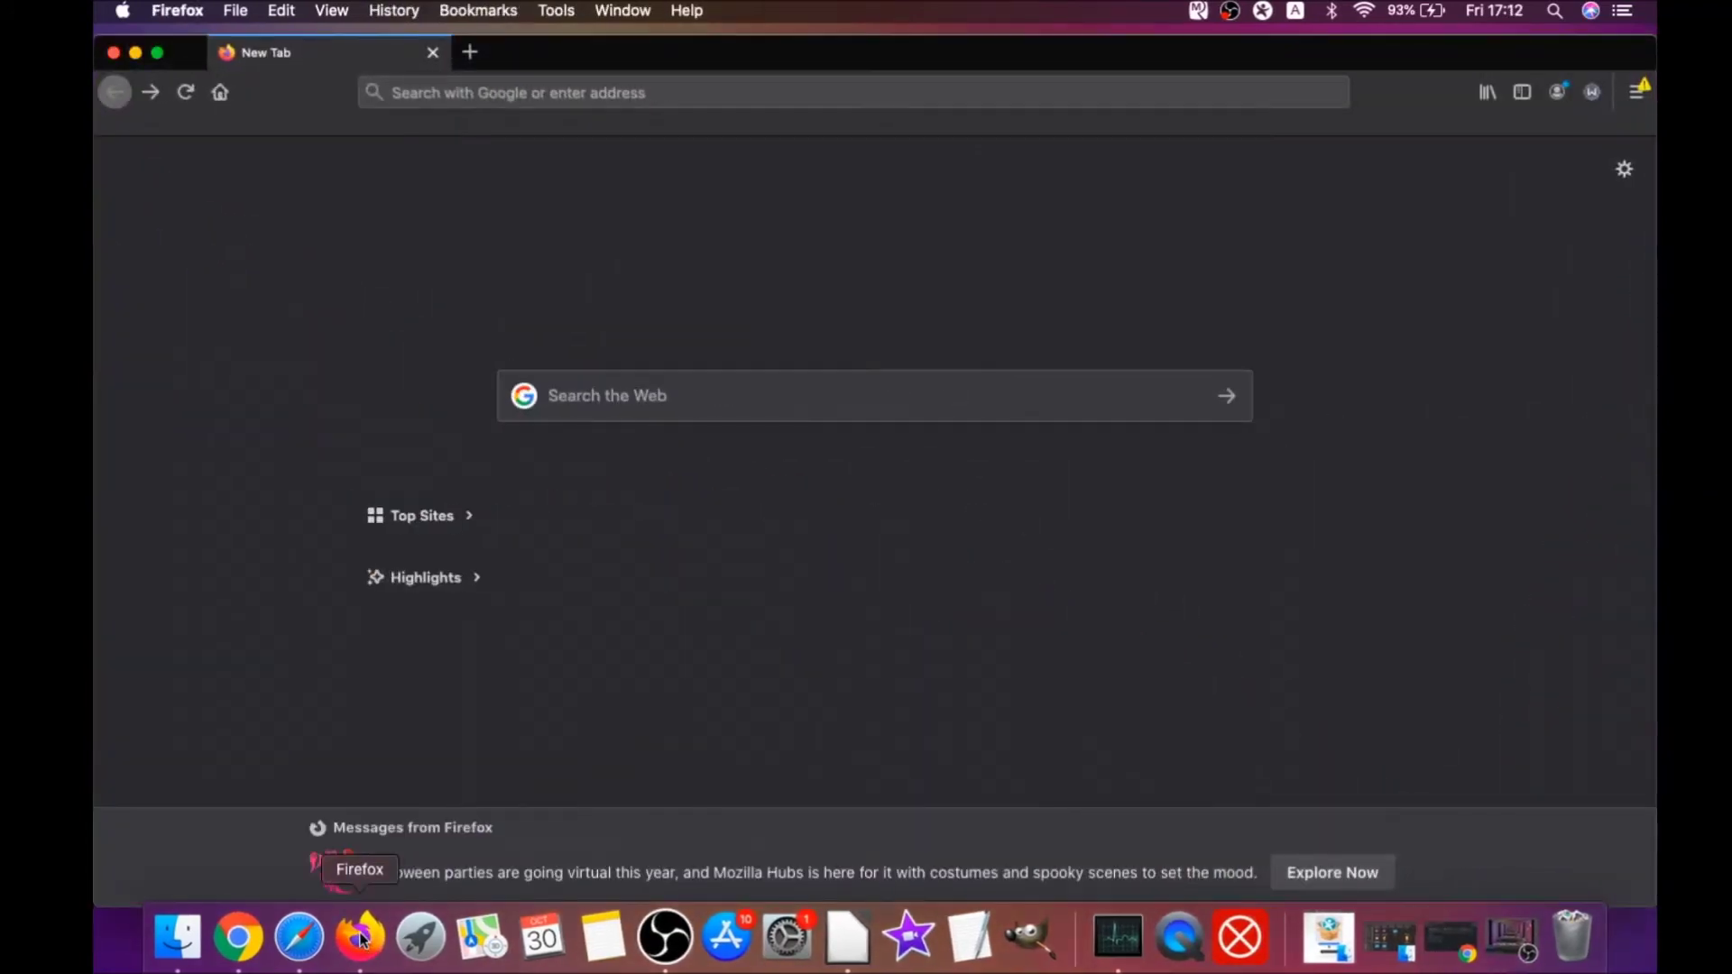
click(1631, 100)
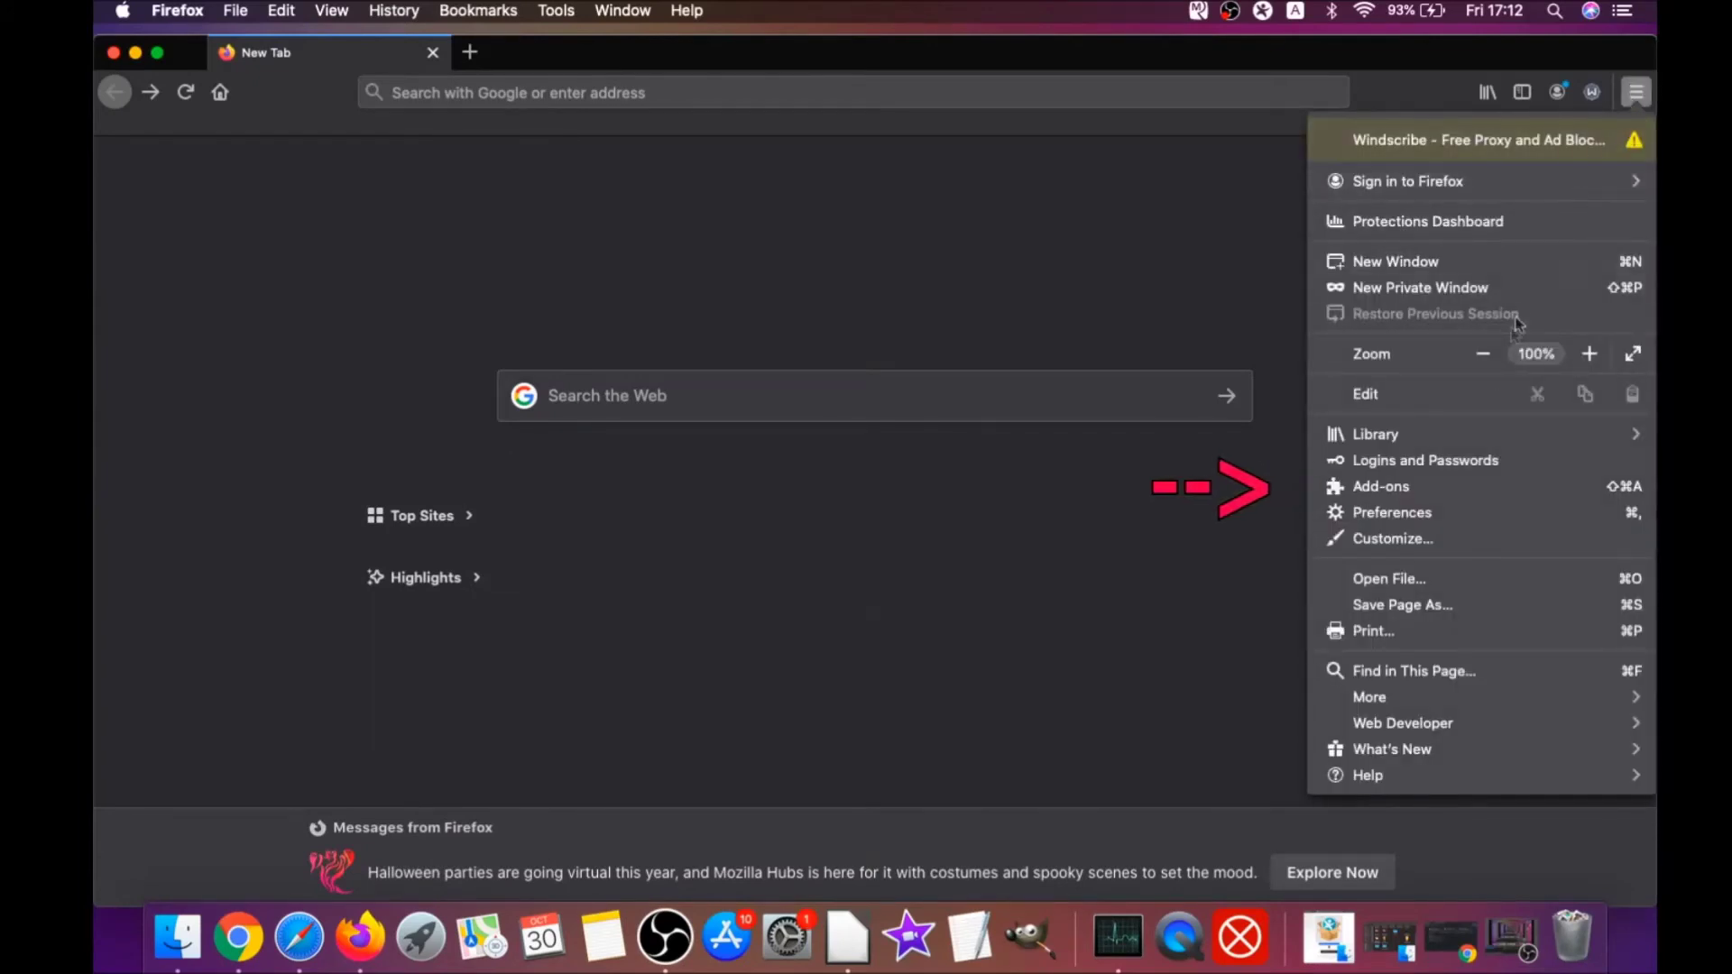
click(1427, 490)
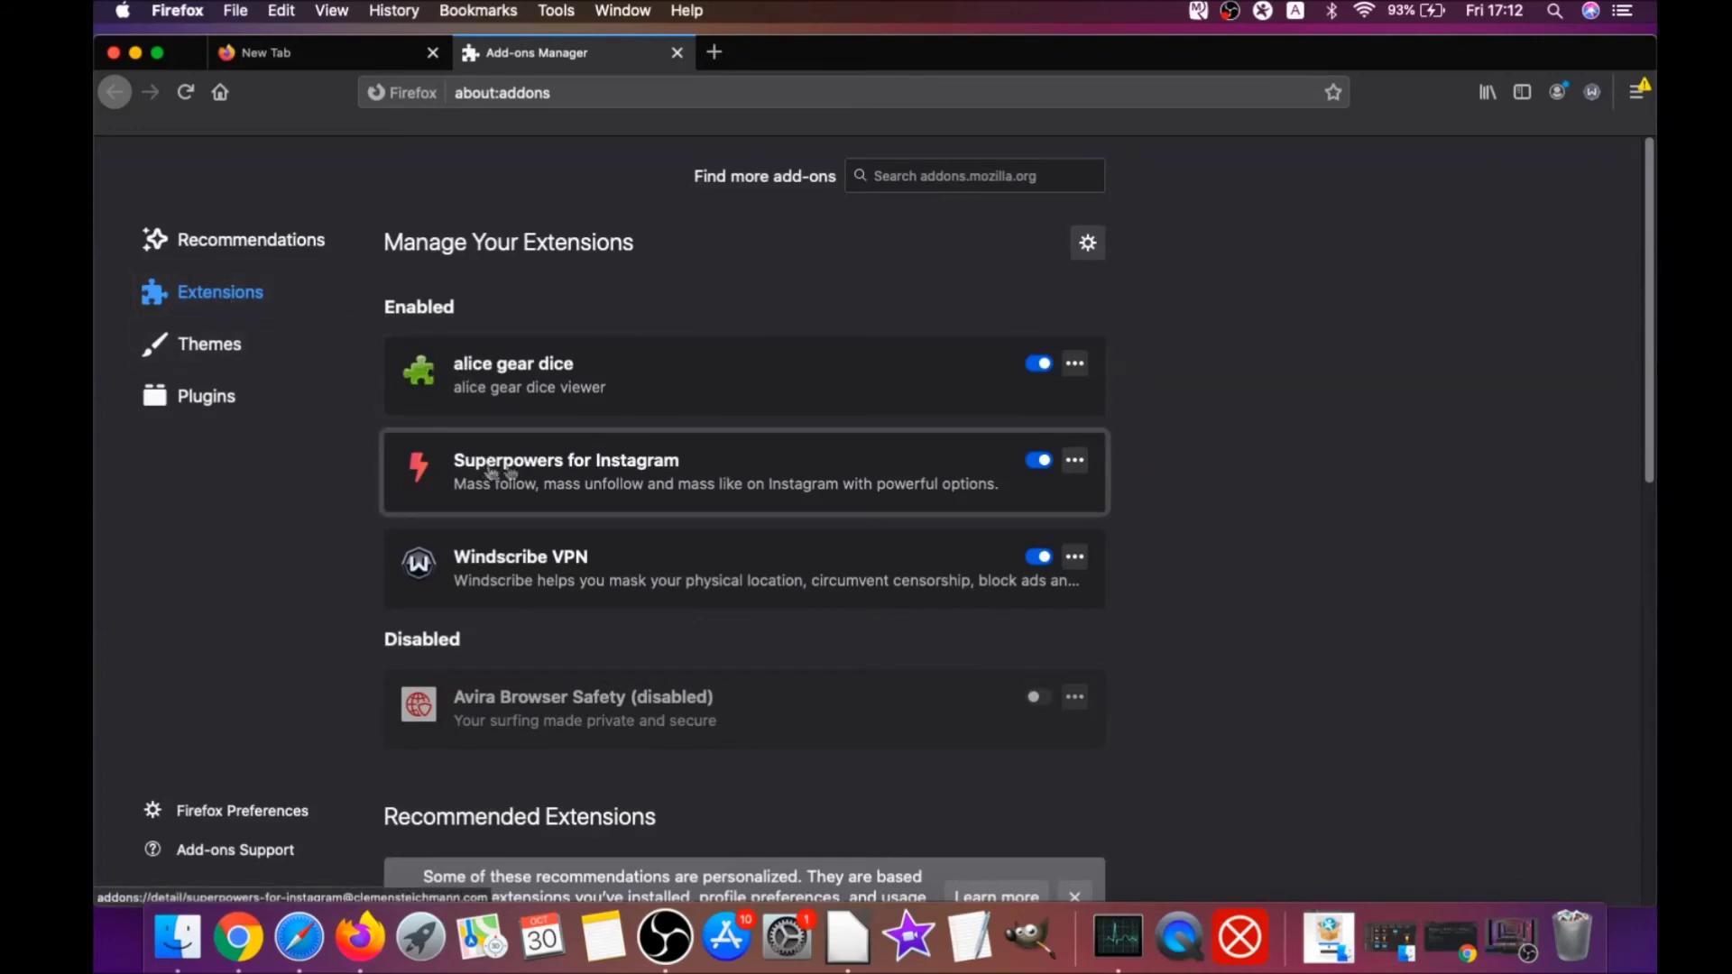
click(1039, 460)
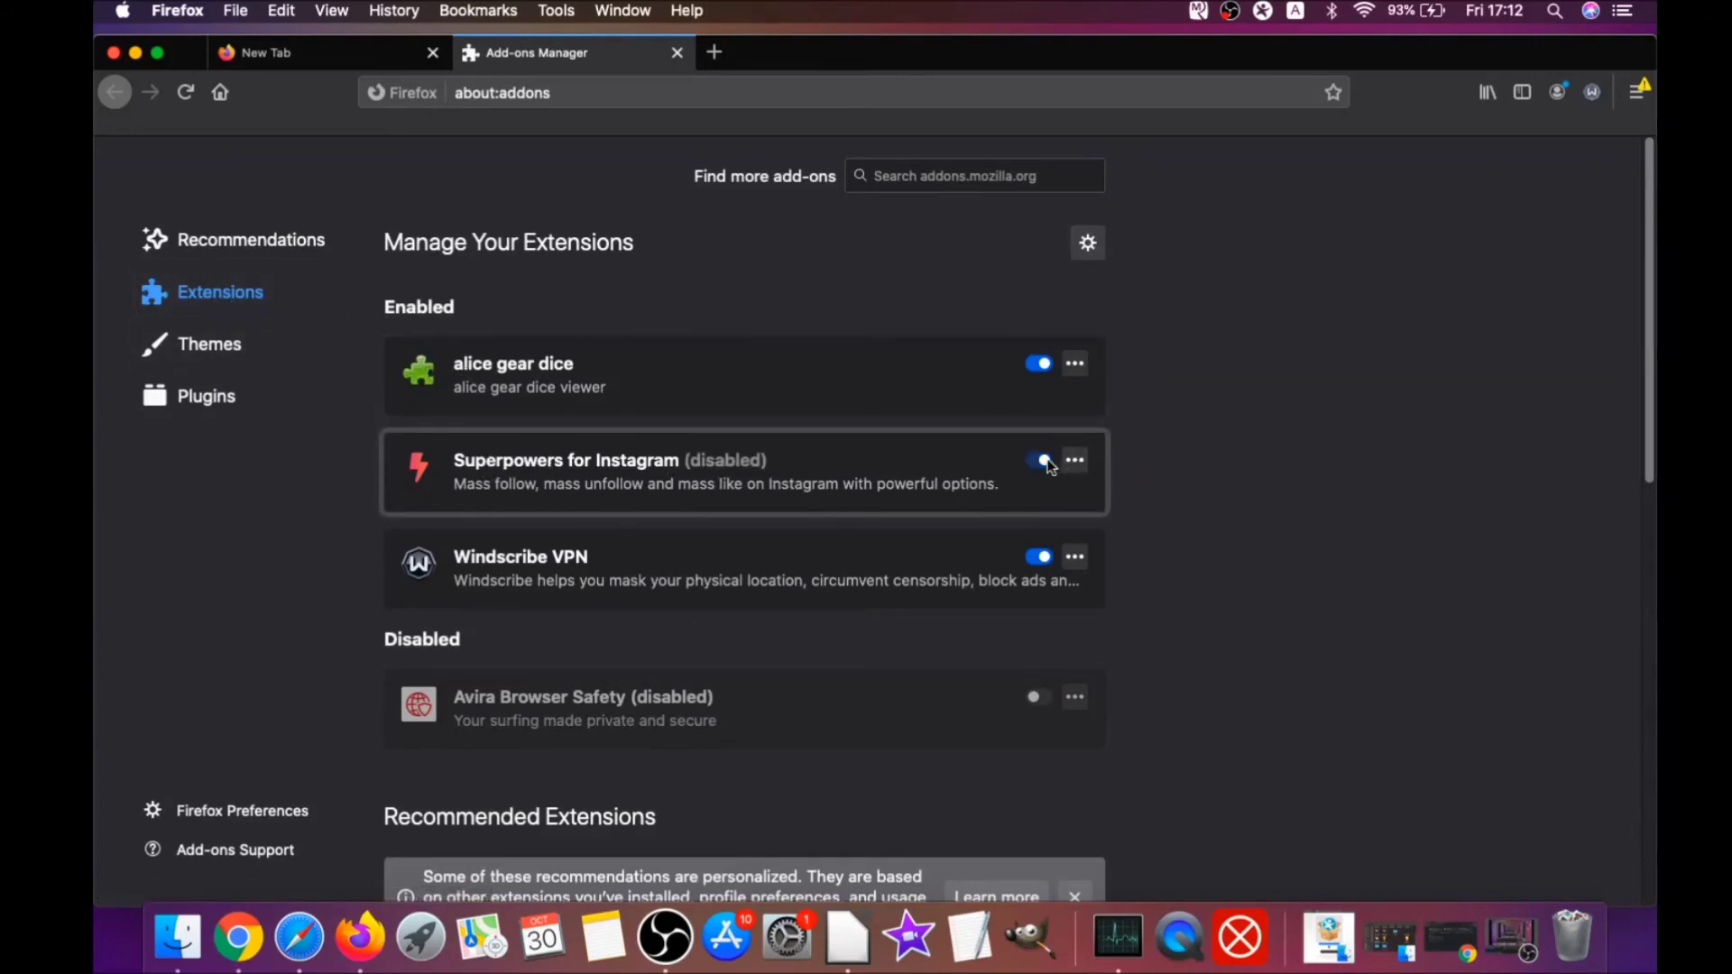
click(1043, 365)
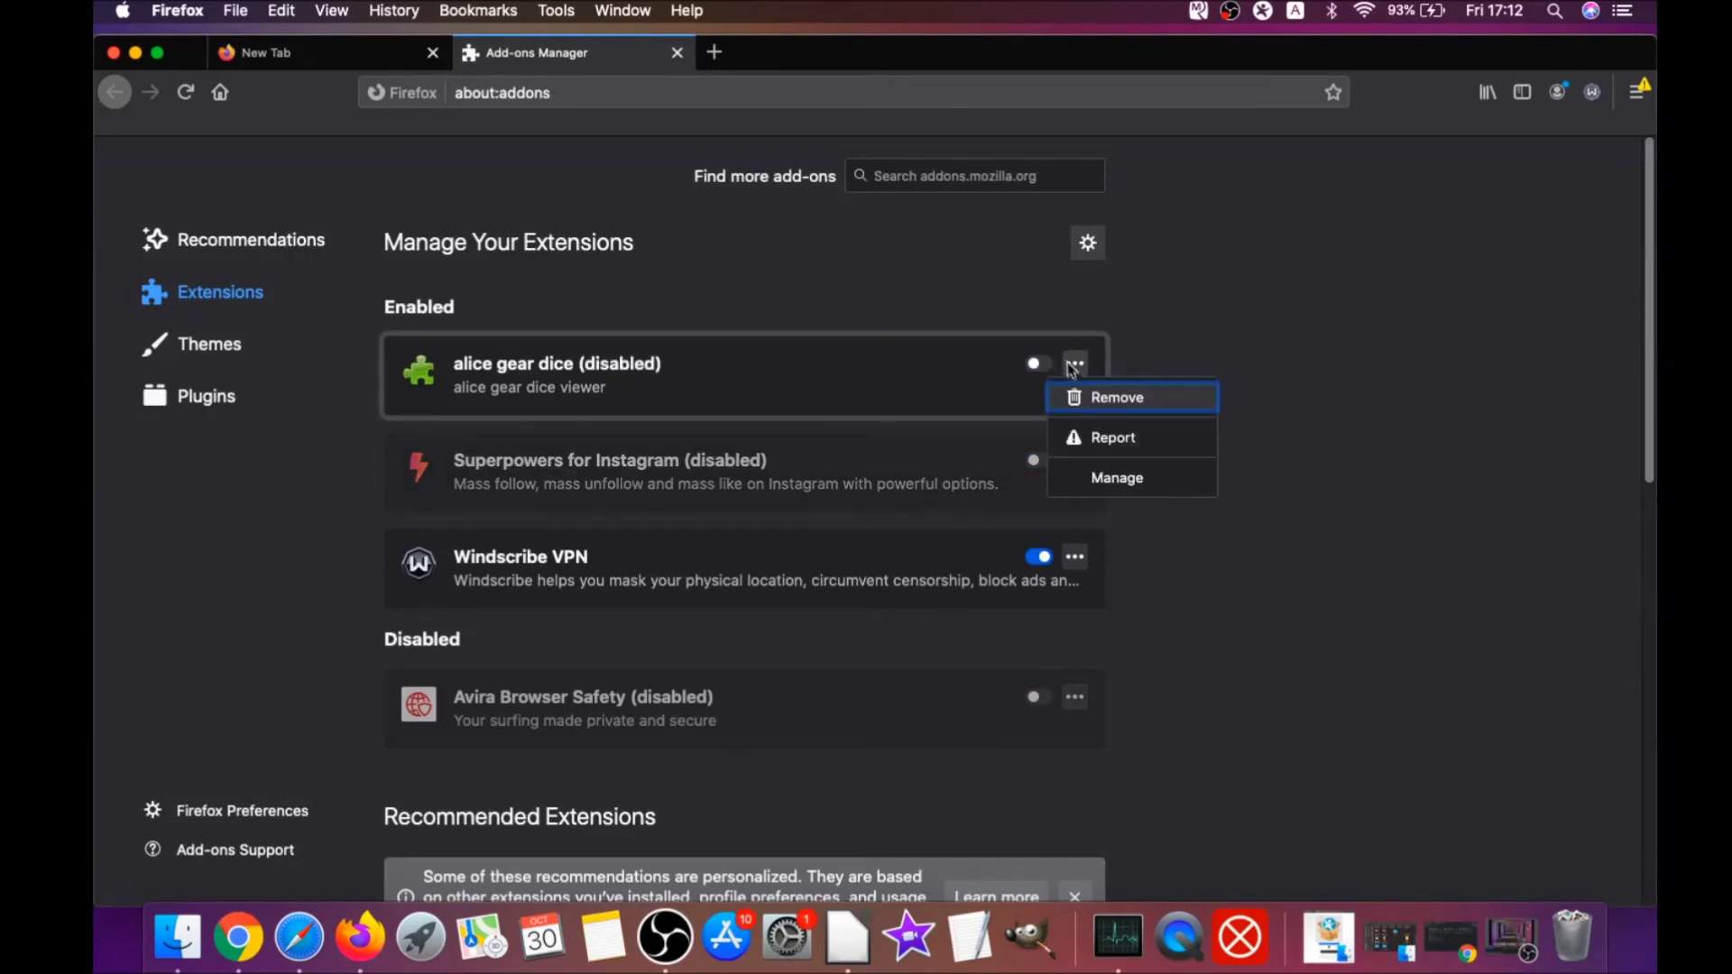
Remove the alice gear dice and Superpowers for Instagram extensions, confirming each removal
click(1100, 398)
click(987, 246)
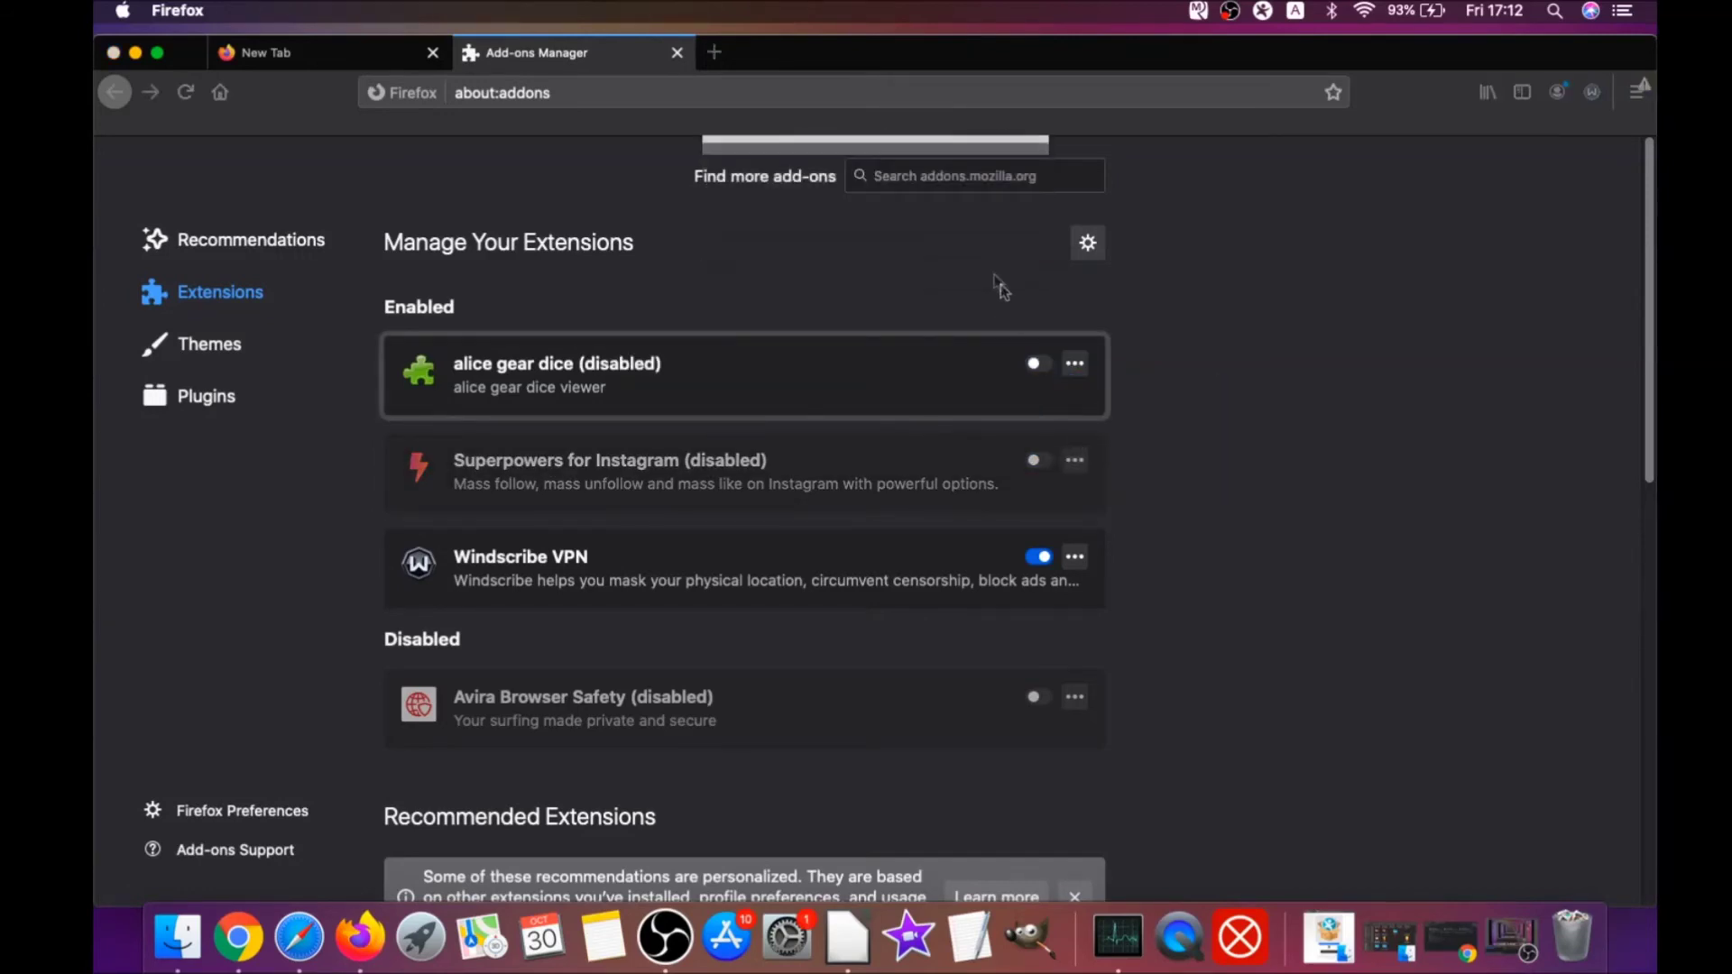
click(1074, 433)
click(1091, 467)
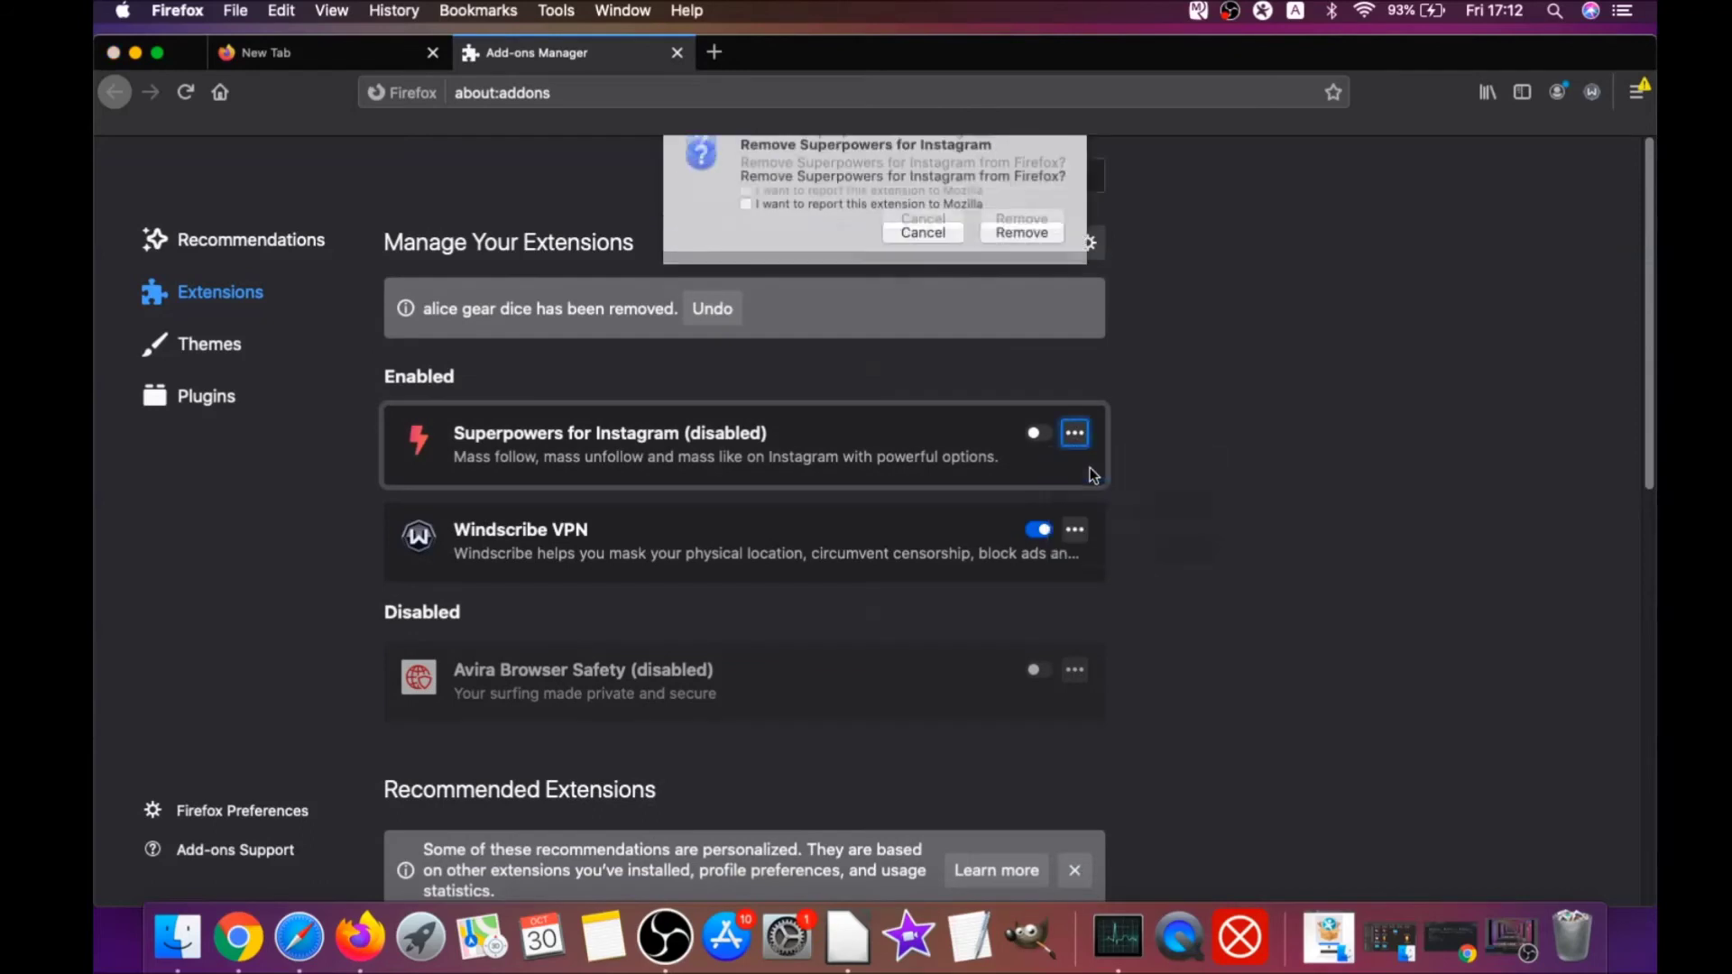
click(1037, 247)
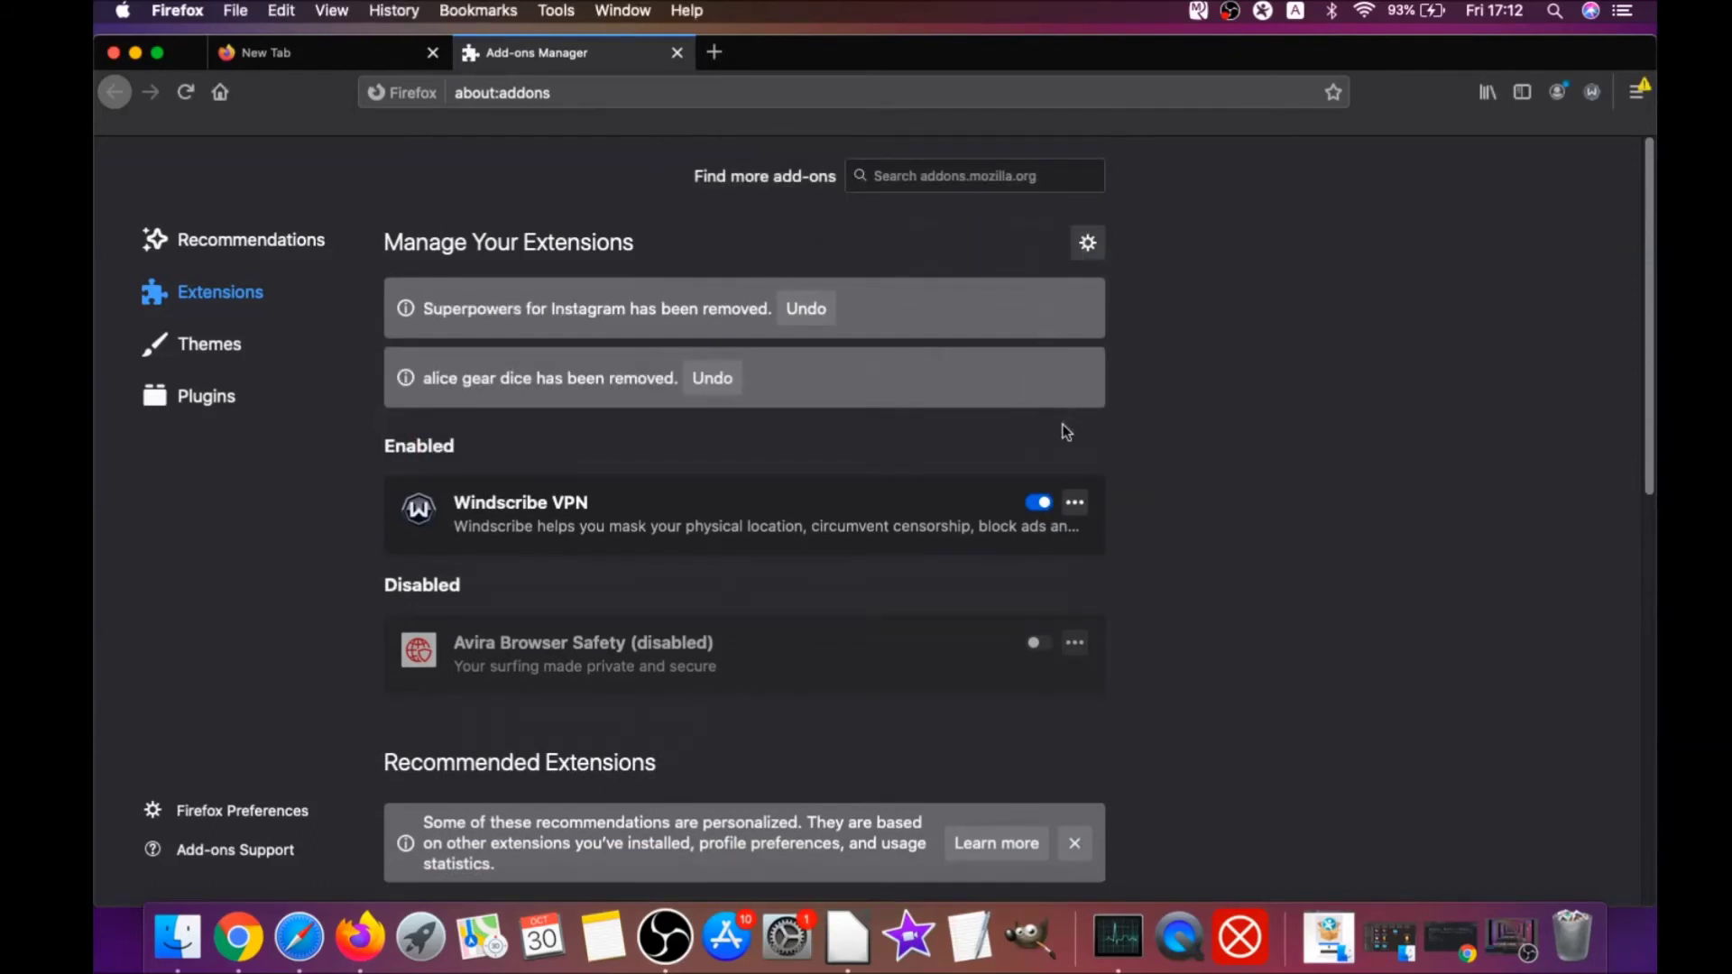
Refresh Firefox to its defaults from the about:support Troubleshooting Information page
click(522, 96)
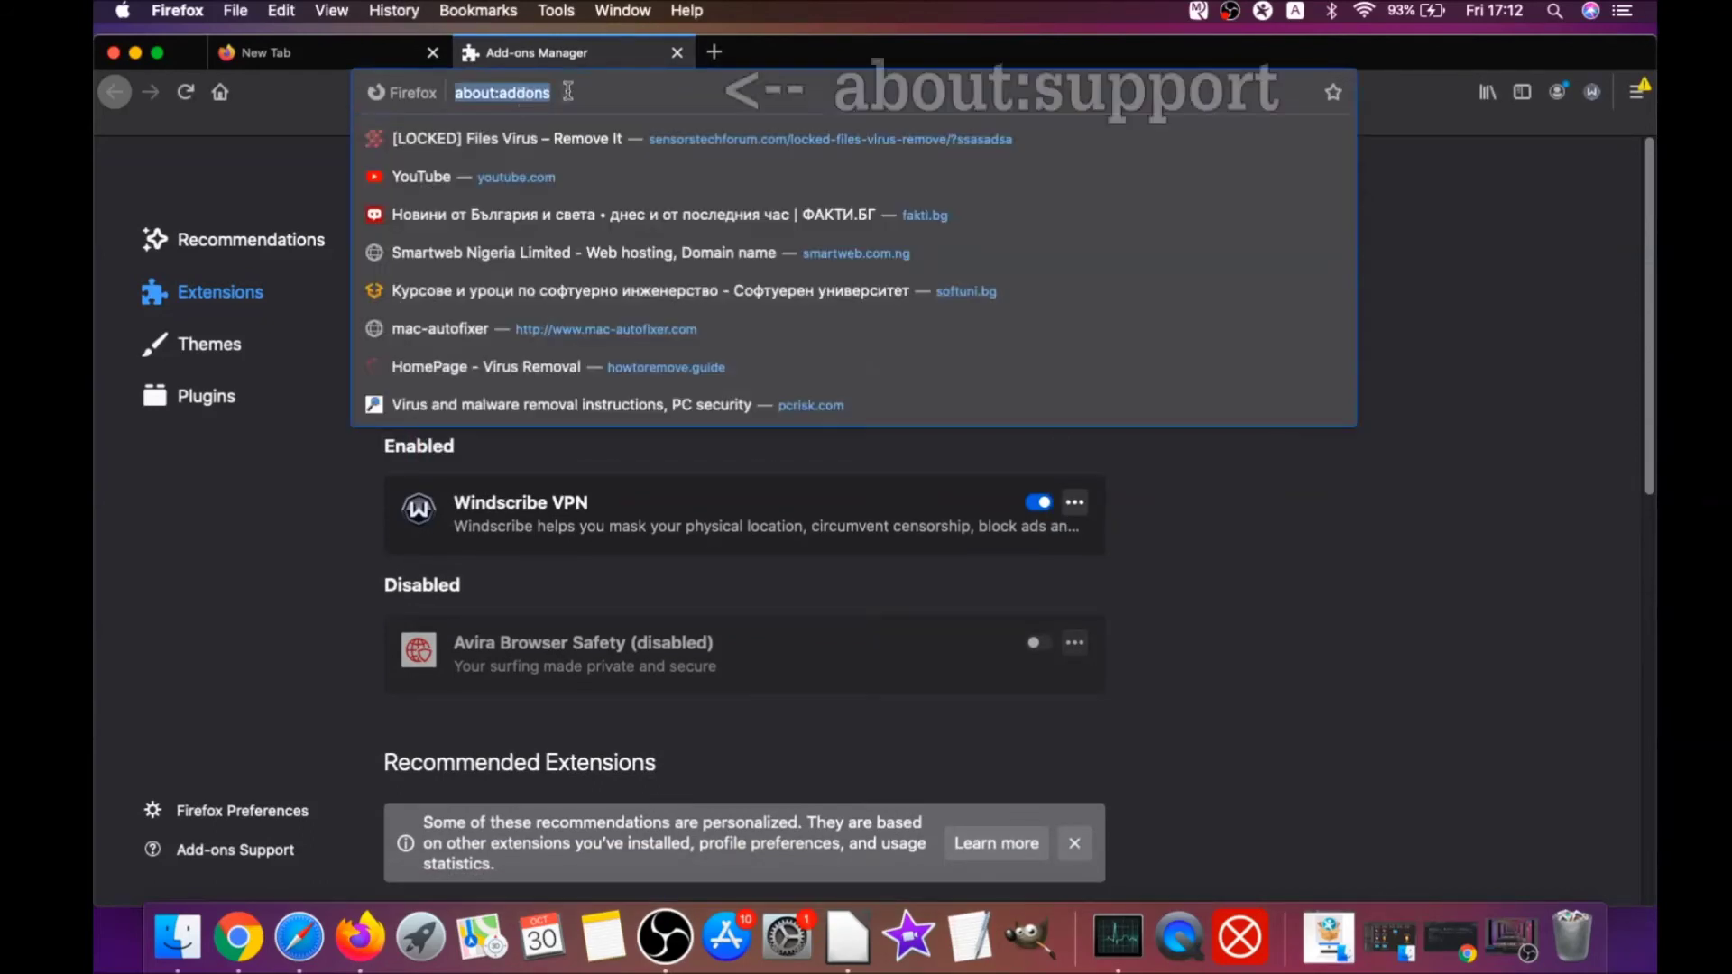
text(a)
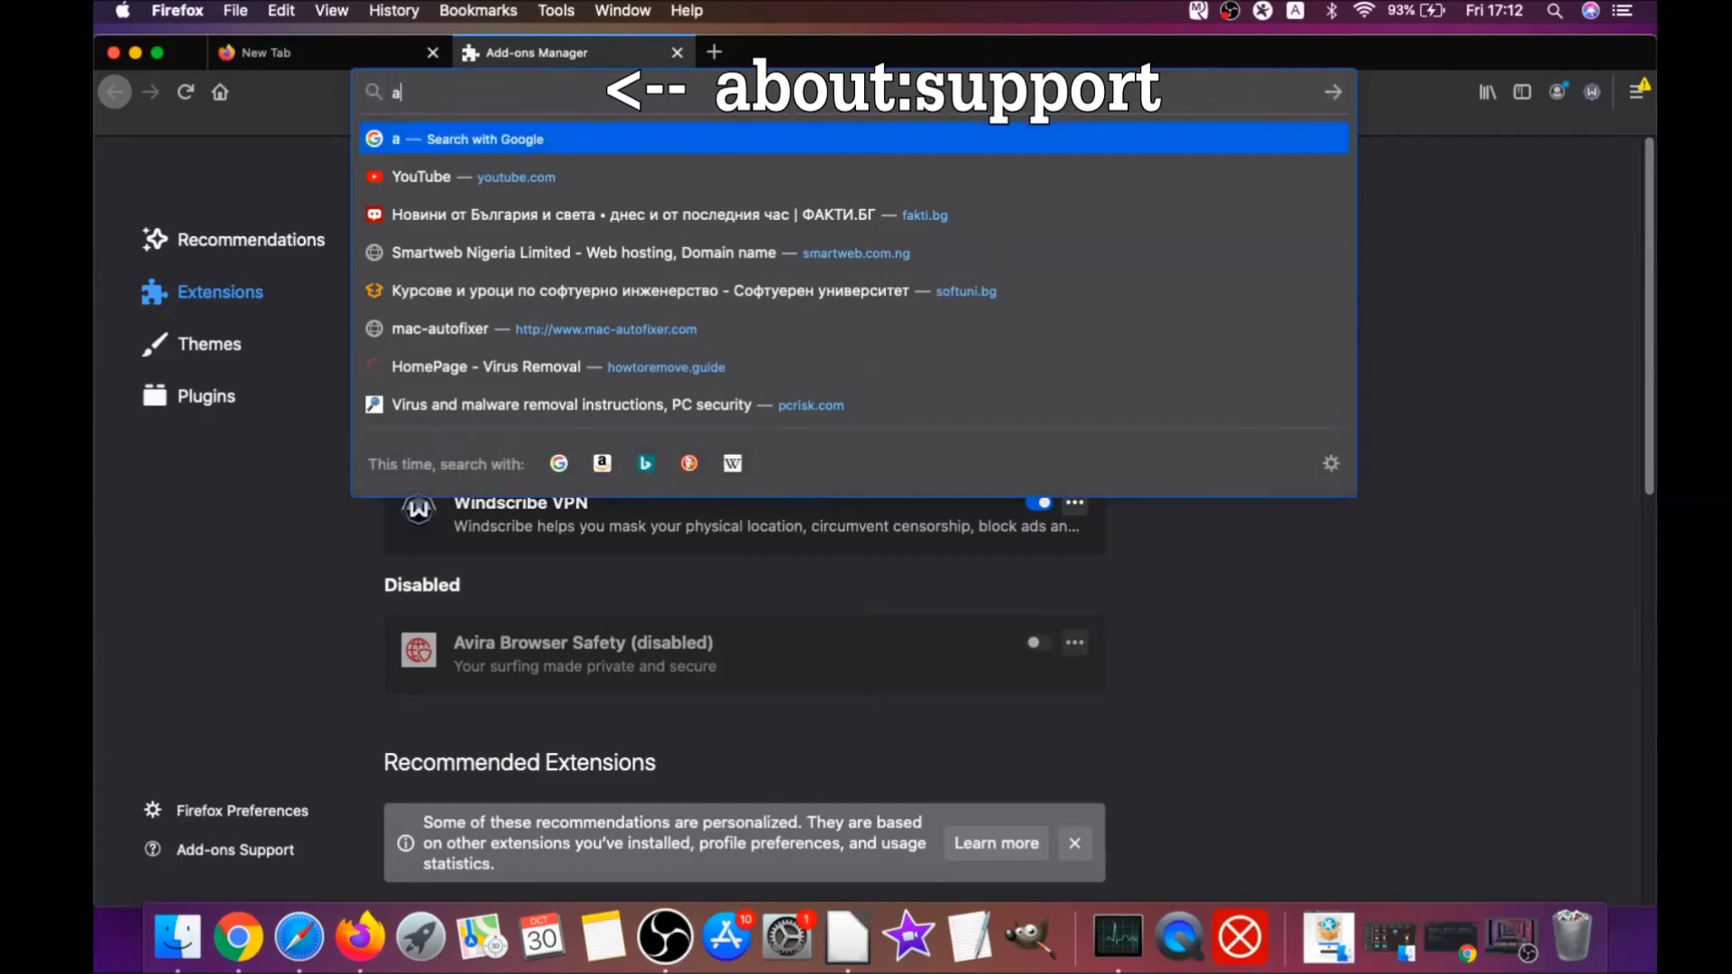
text(bout:support)
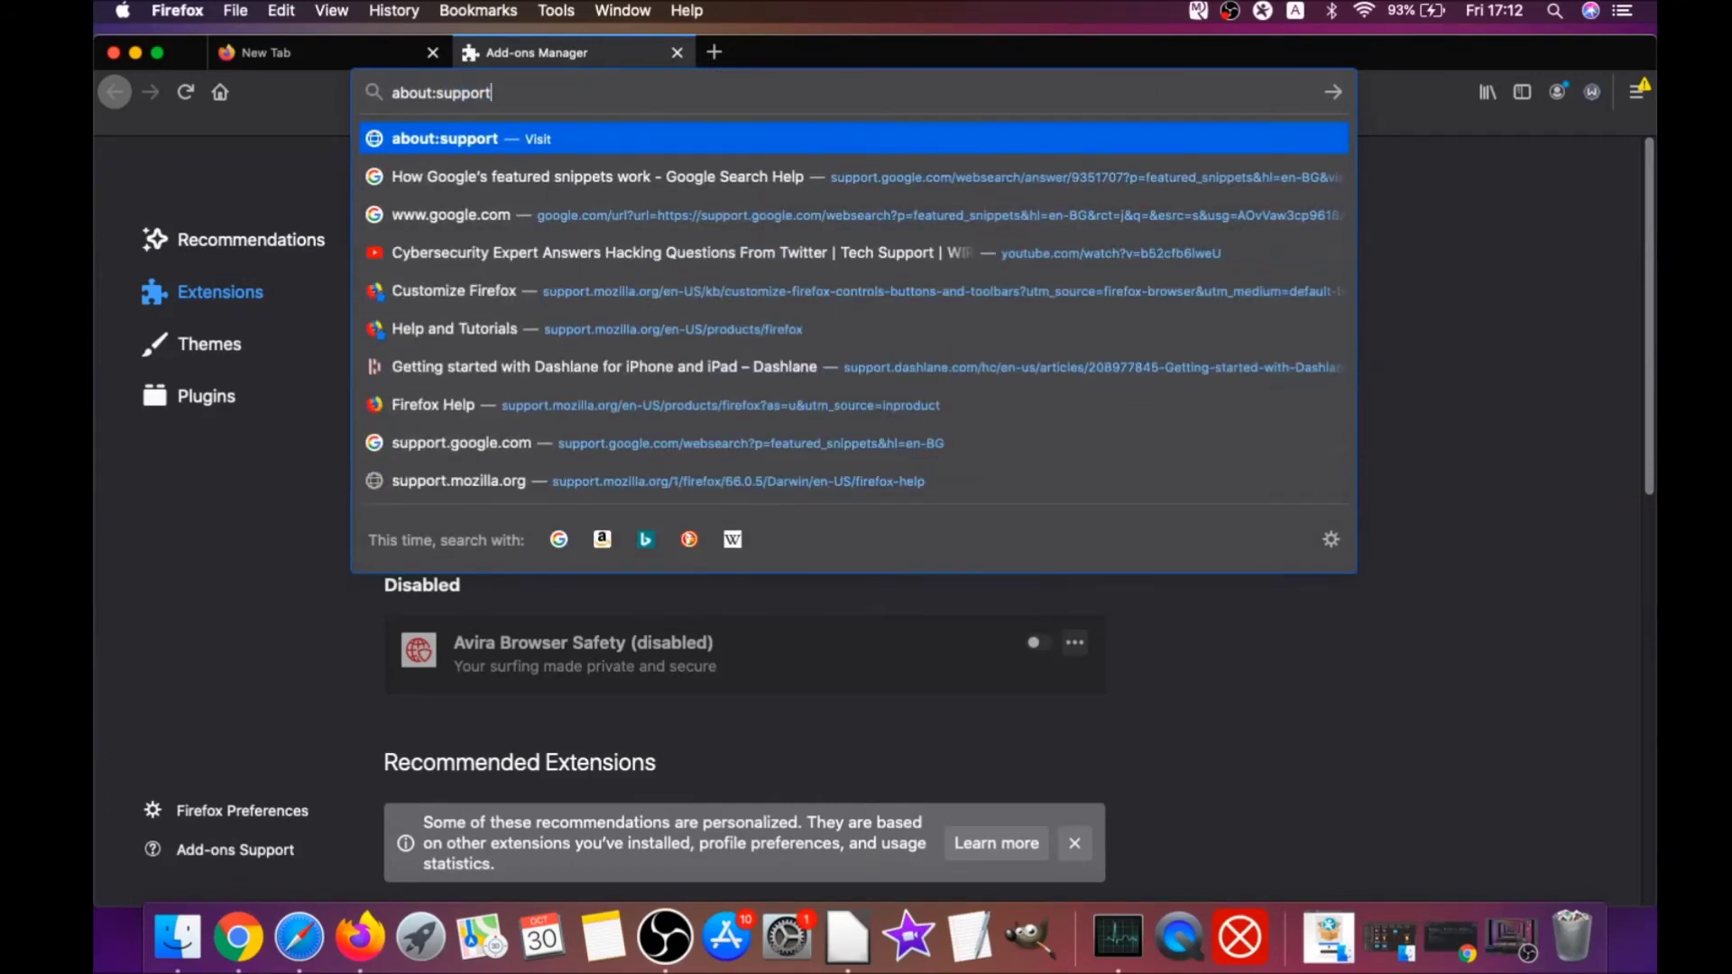
key(Return)
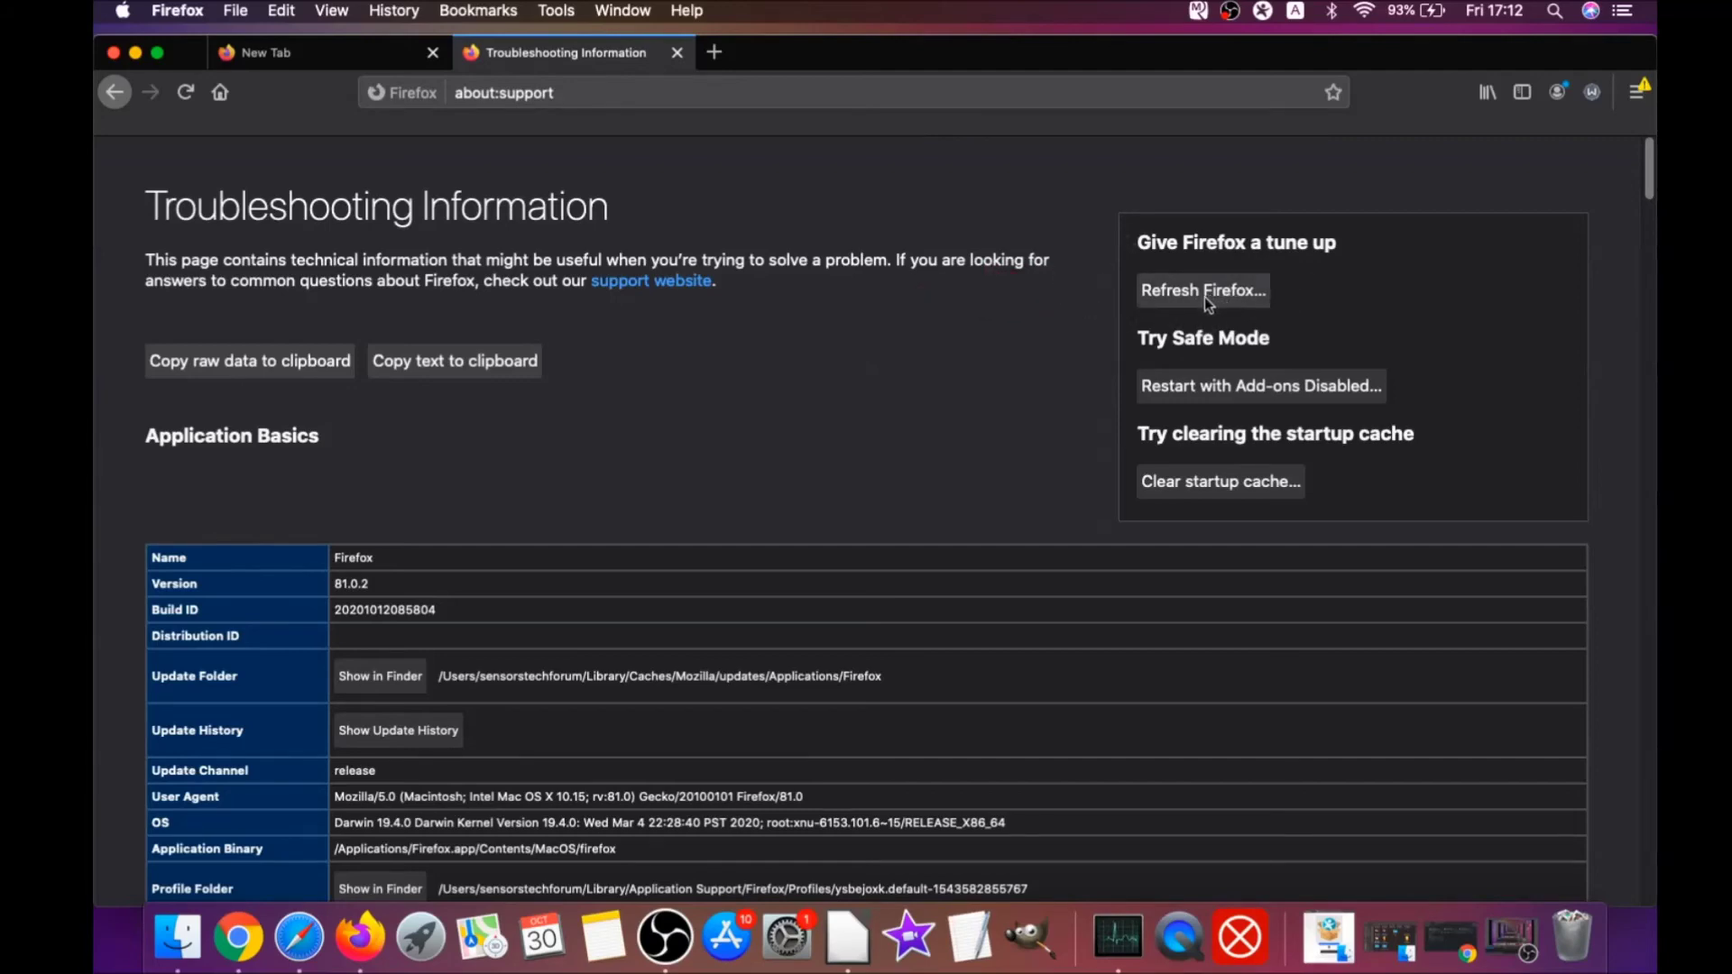
click(1200, 297)
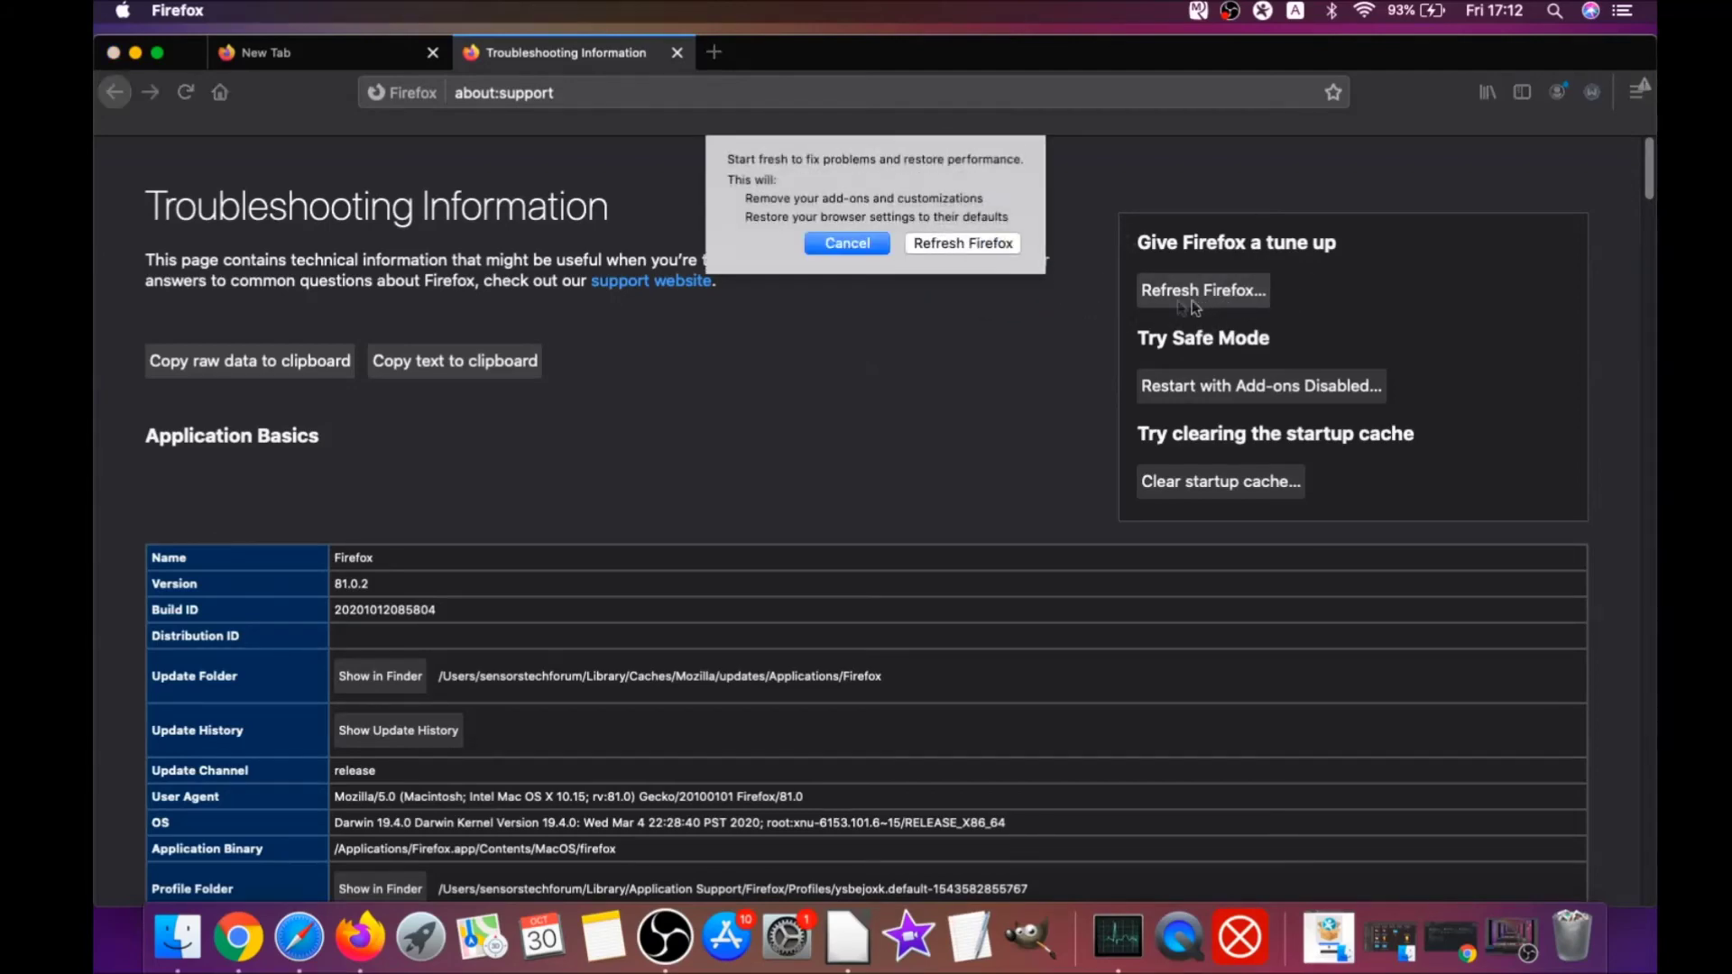
click(962, 243)
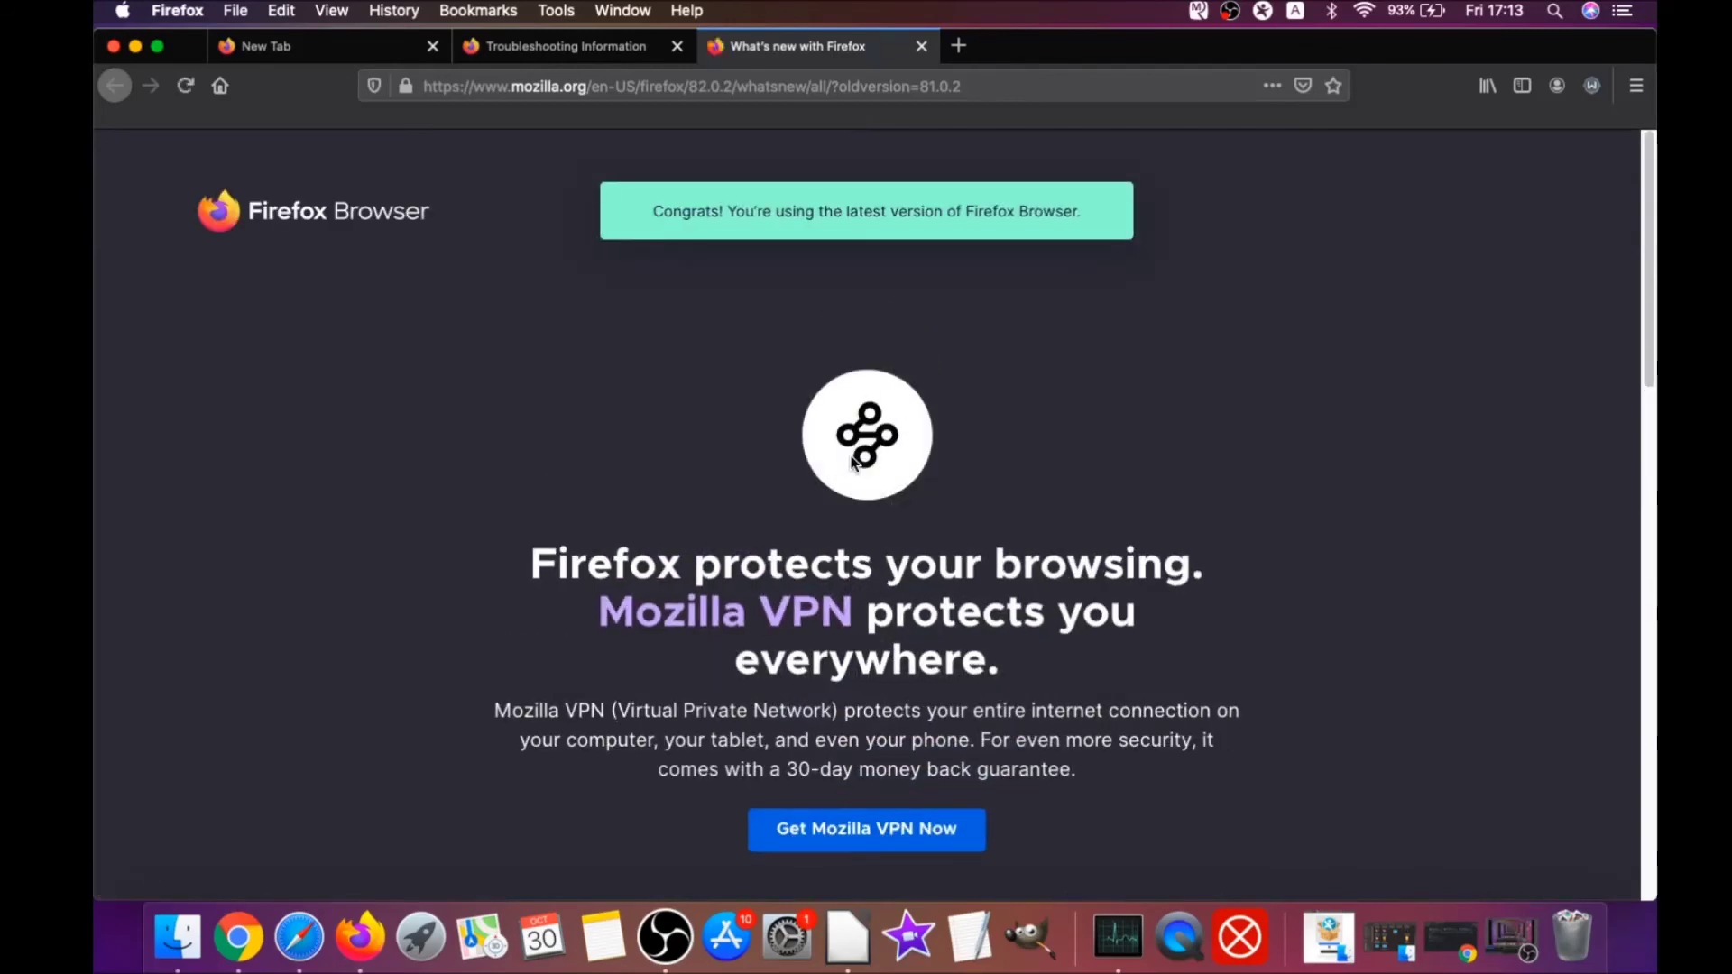
Highlight the latest-version confirmation message on the What's New page and scroll down
drag(659, 210, 1075, 208)
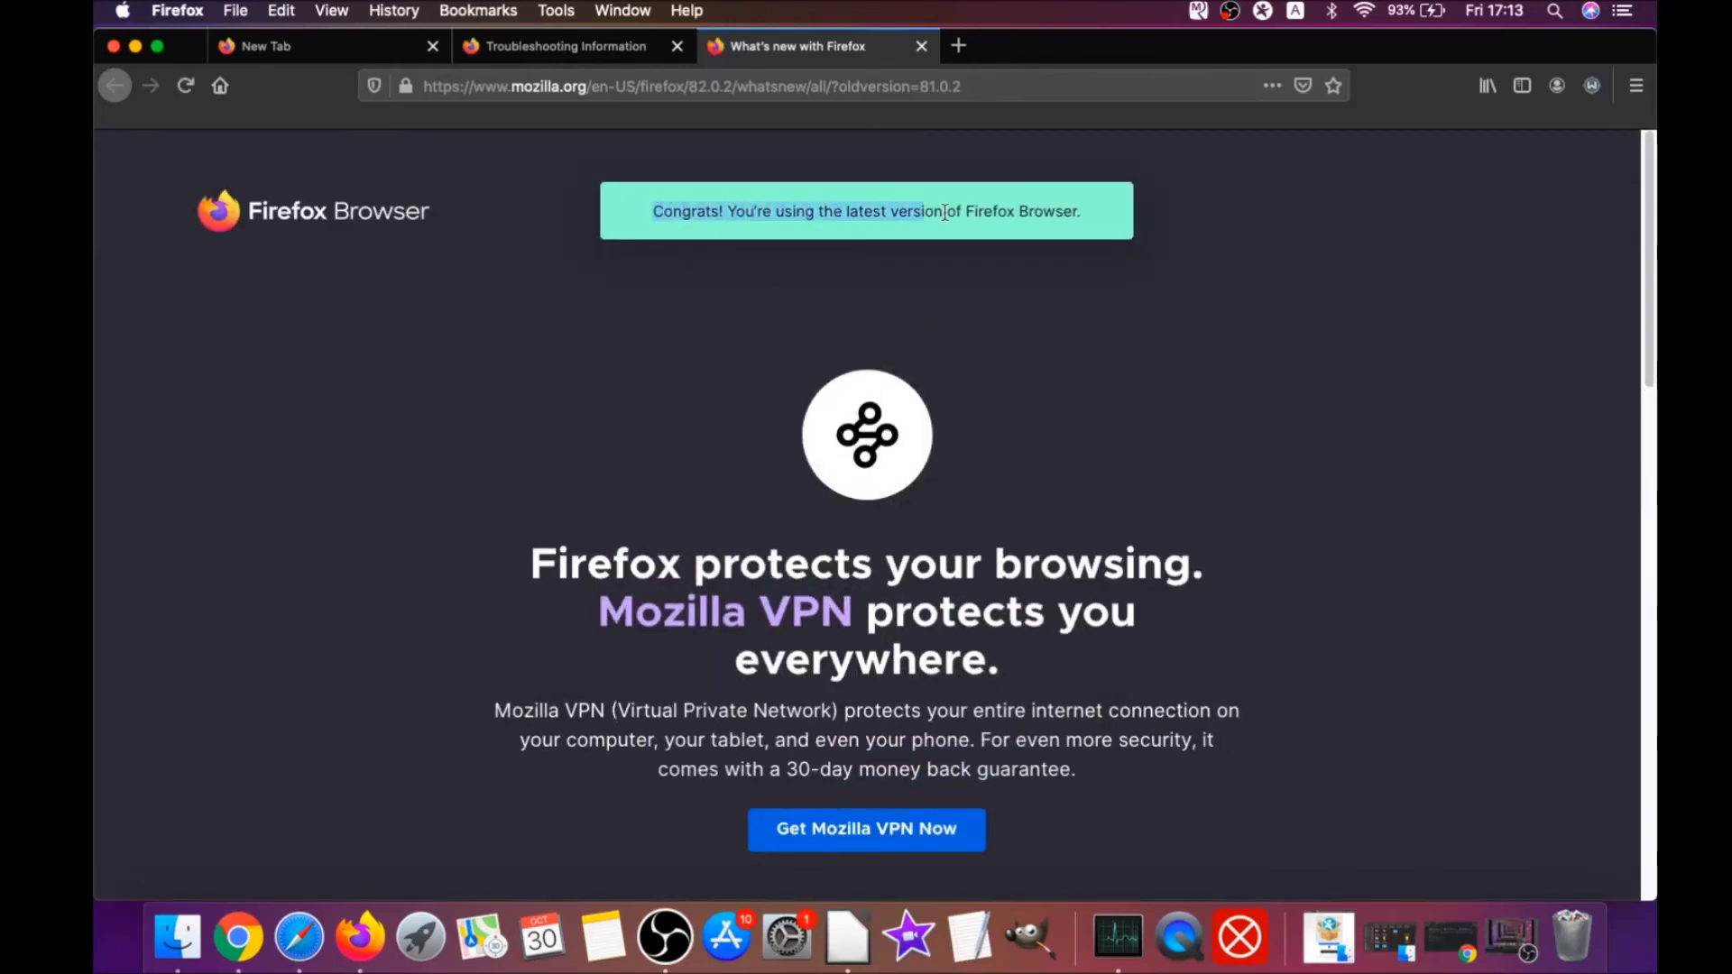
scroll(845, 451, down, 1)
scroll(799, 407, down, 4)
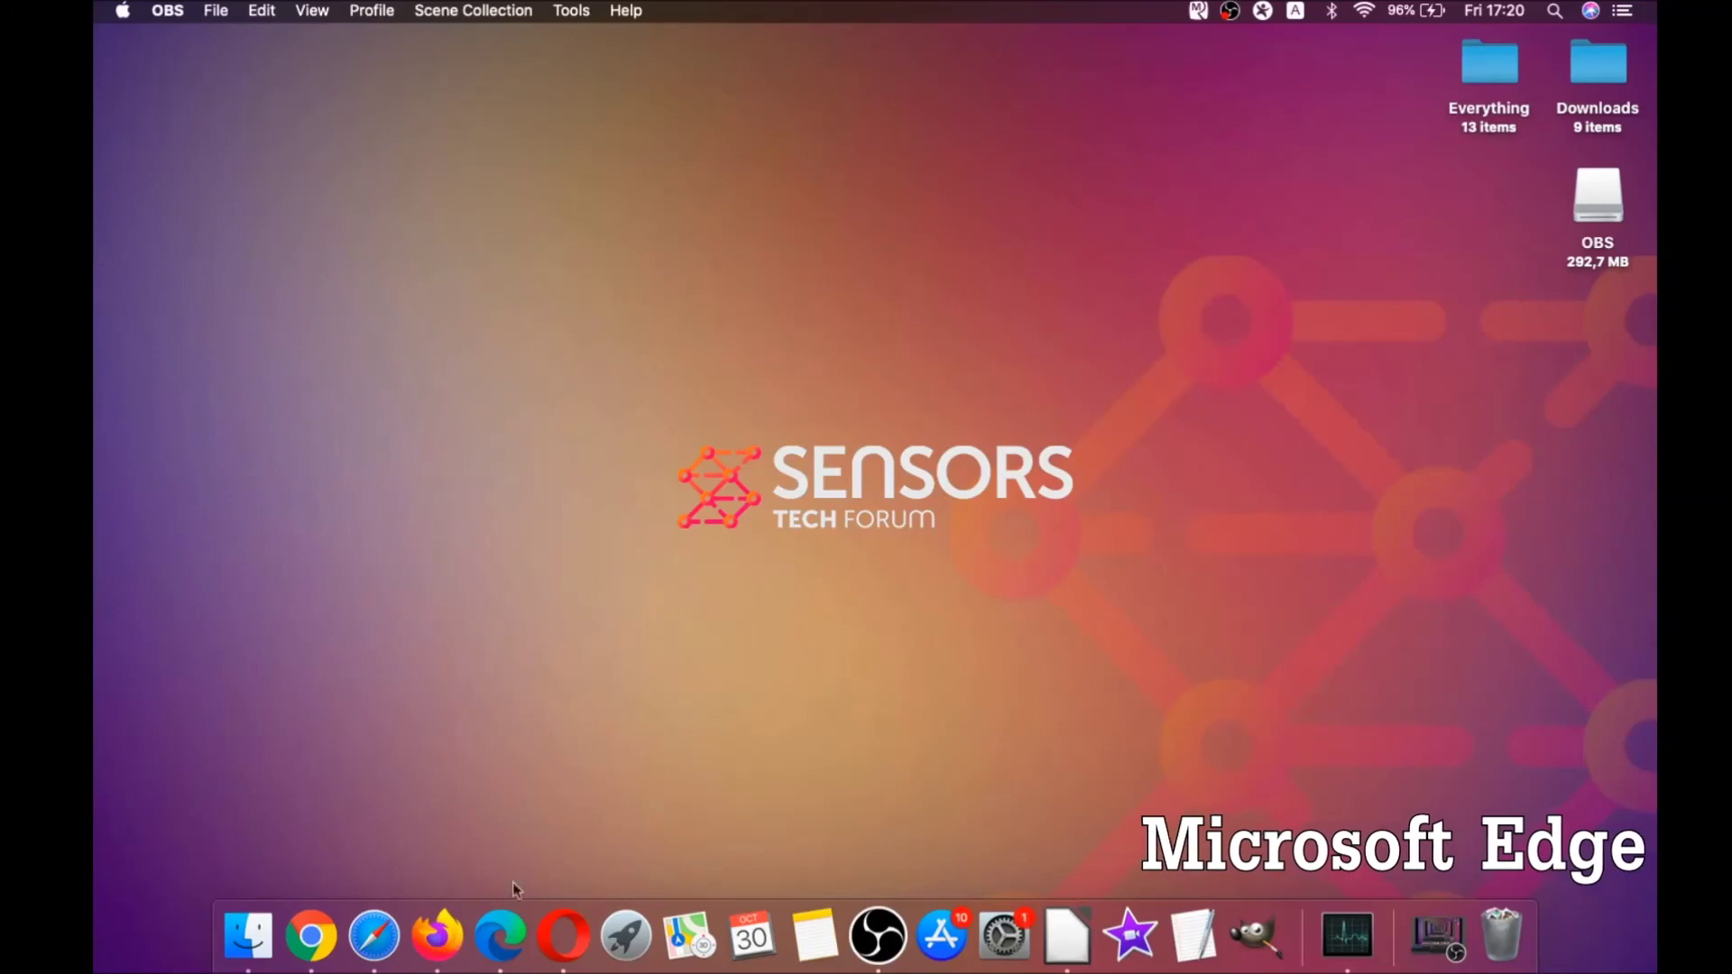
Open Edge's clear browsing data settings with the time range set to All time
click(499, 933)
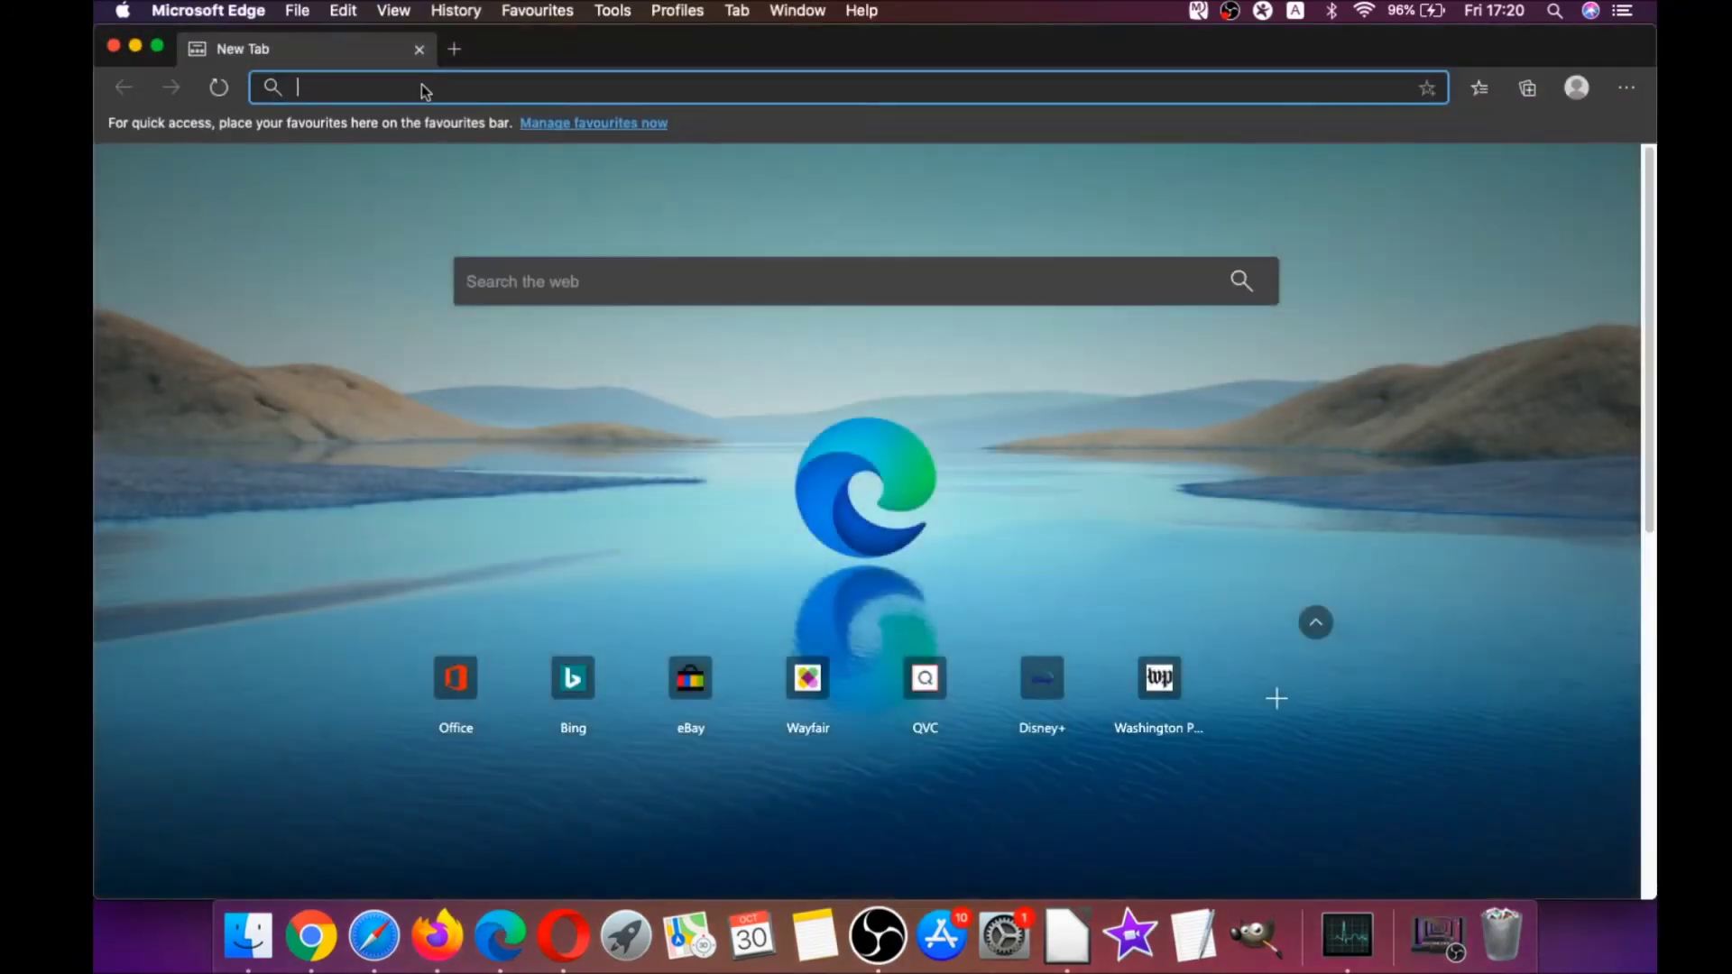
text(edge://)
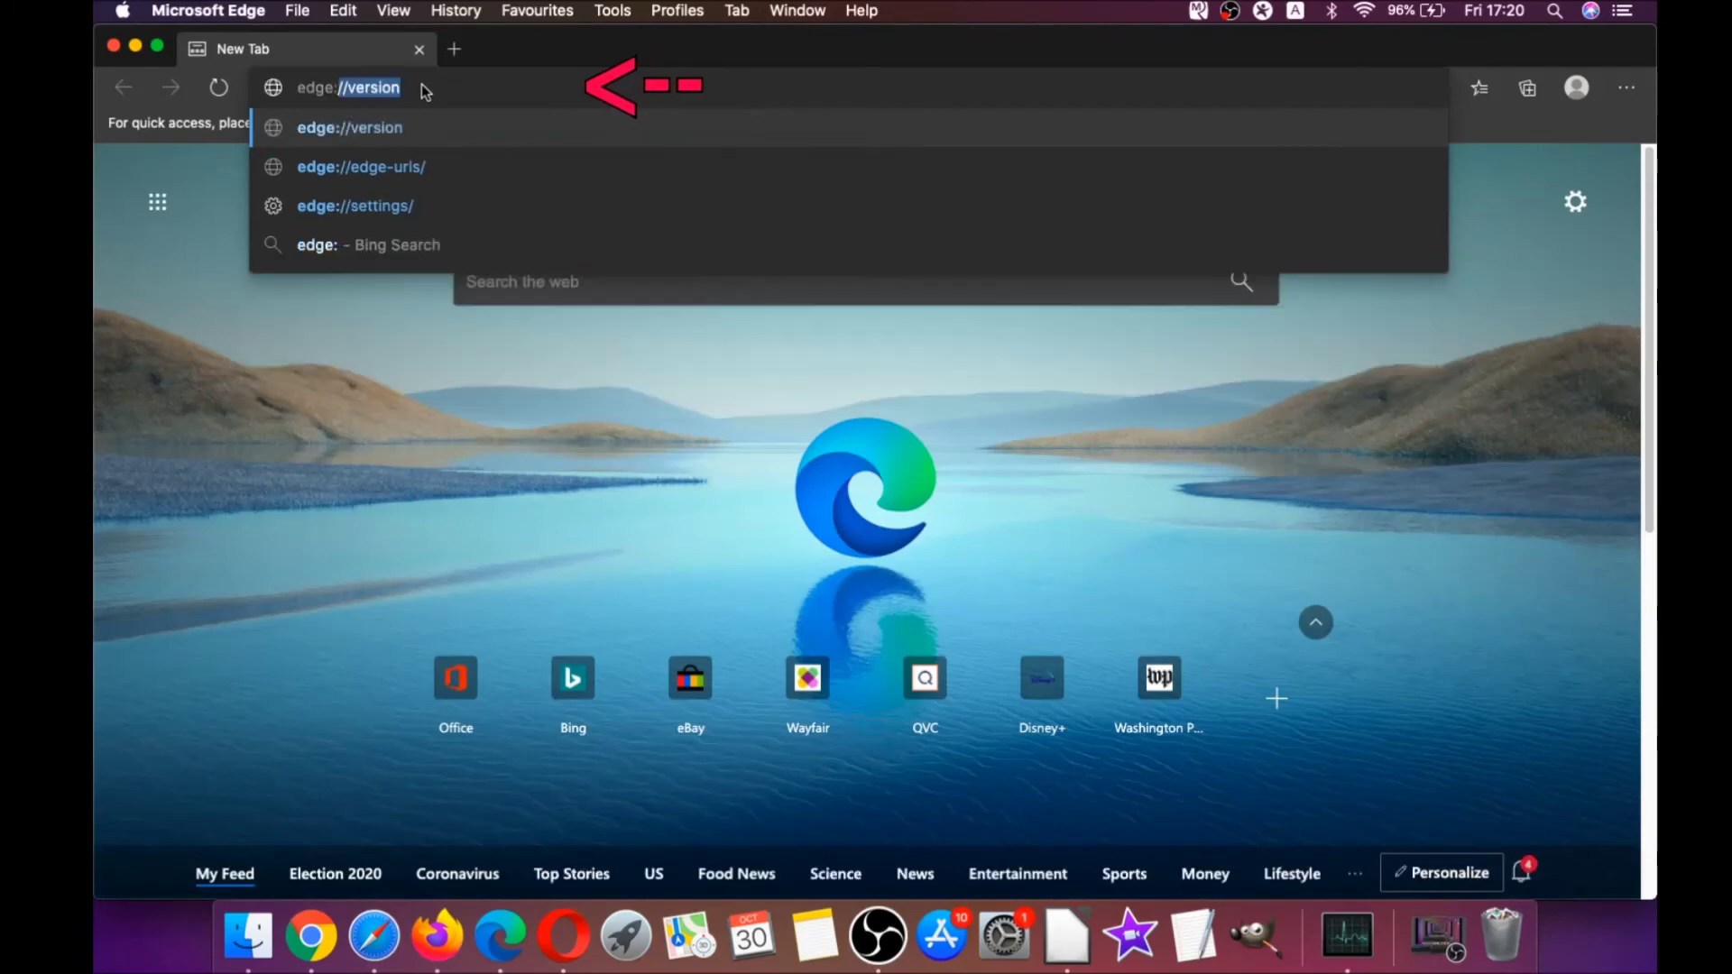
text(setting)
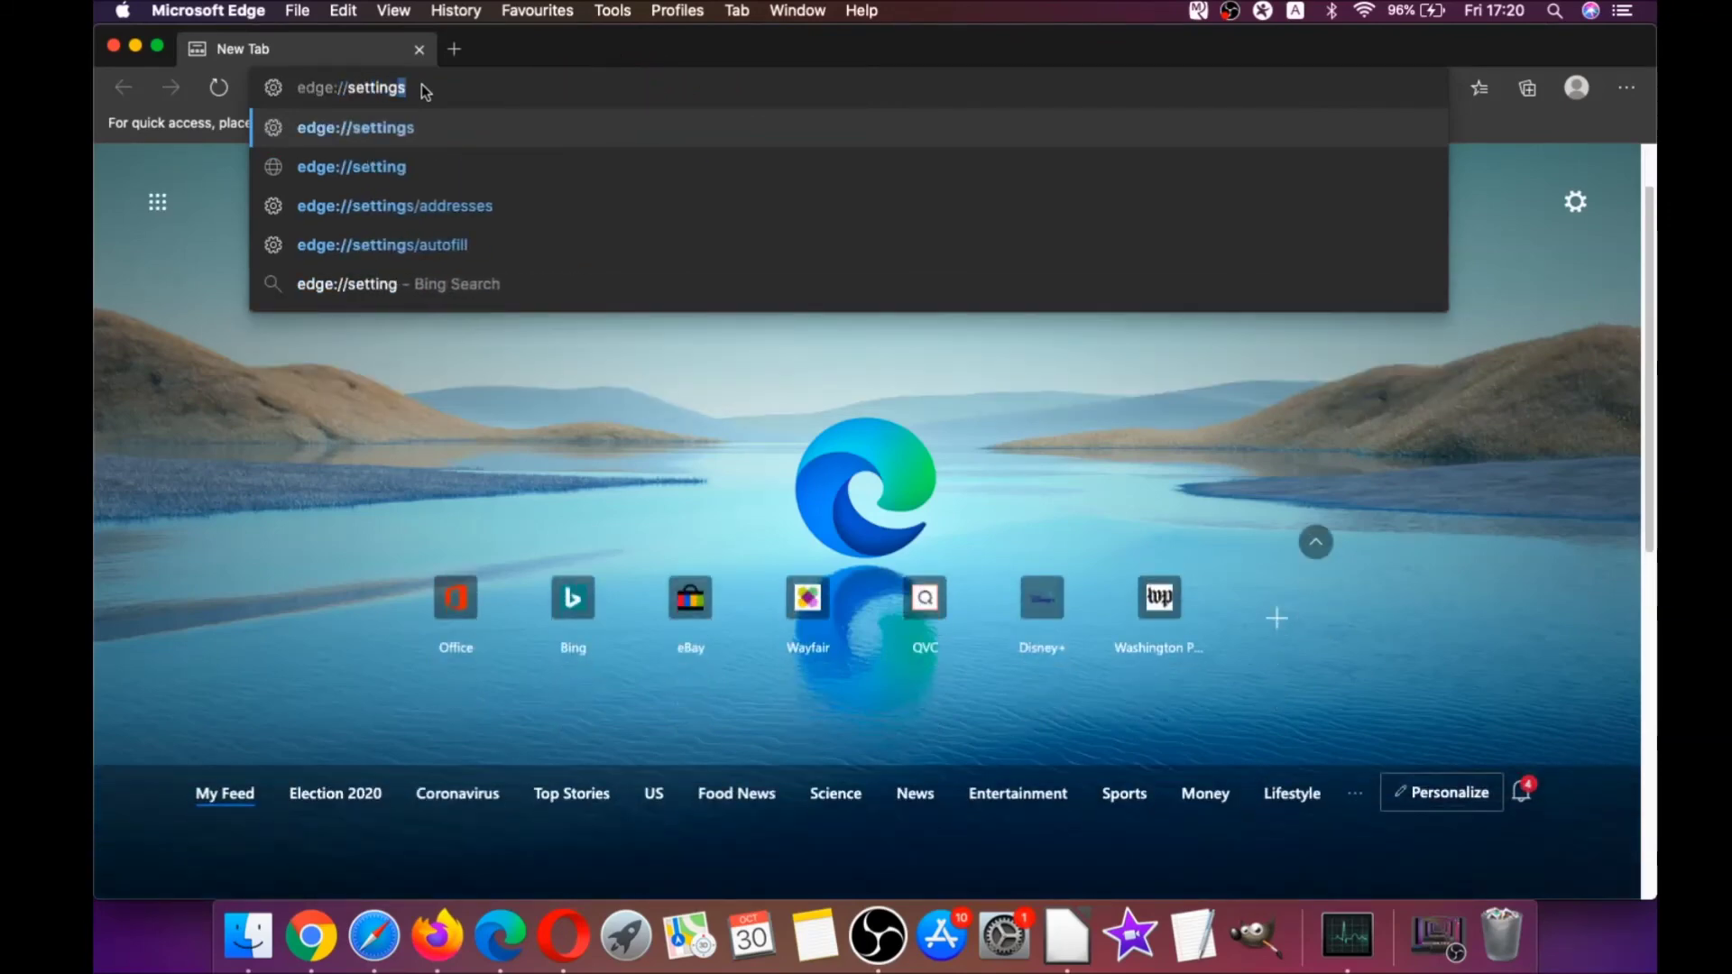
text(s/clearBrowserData)
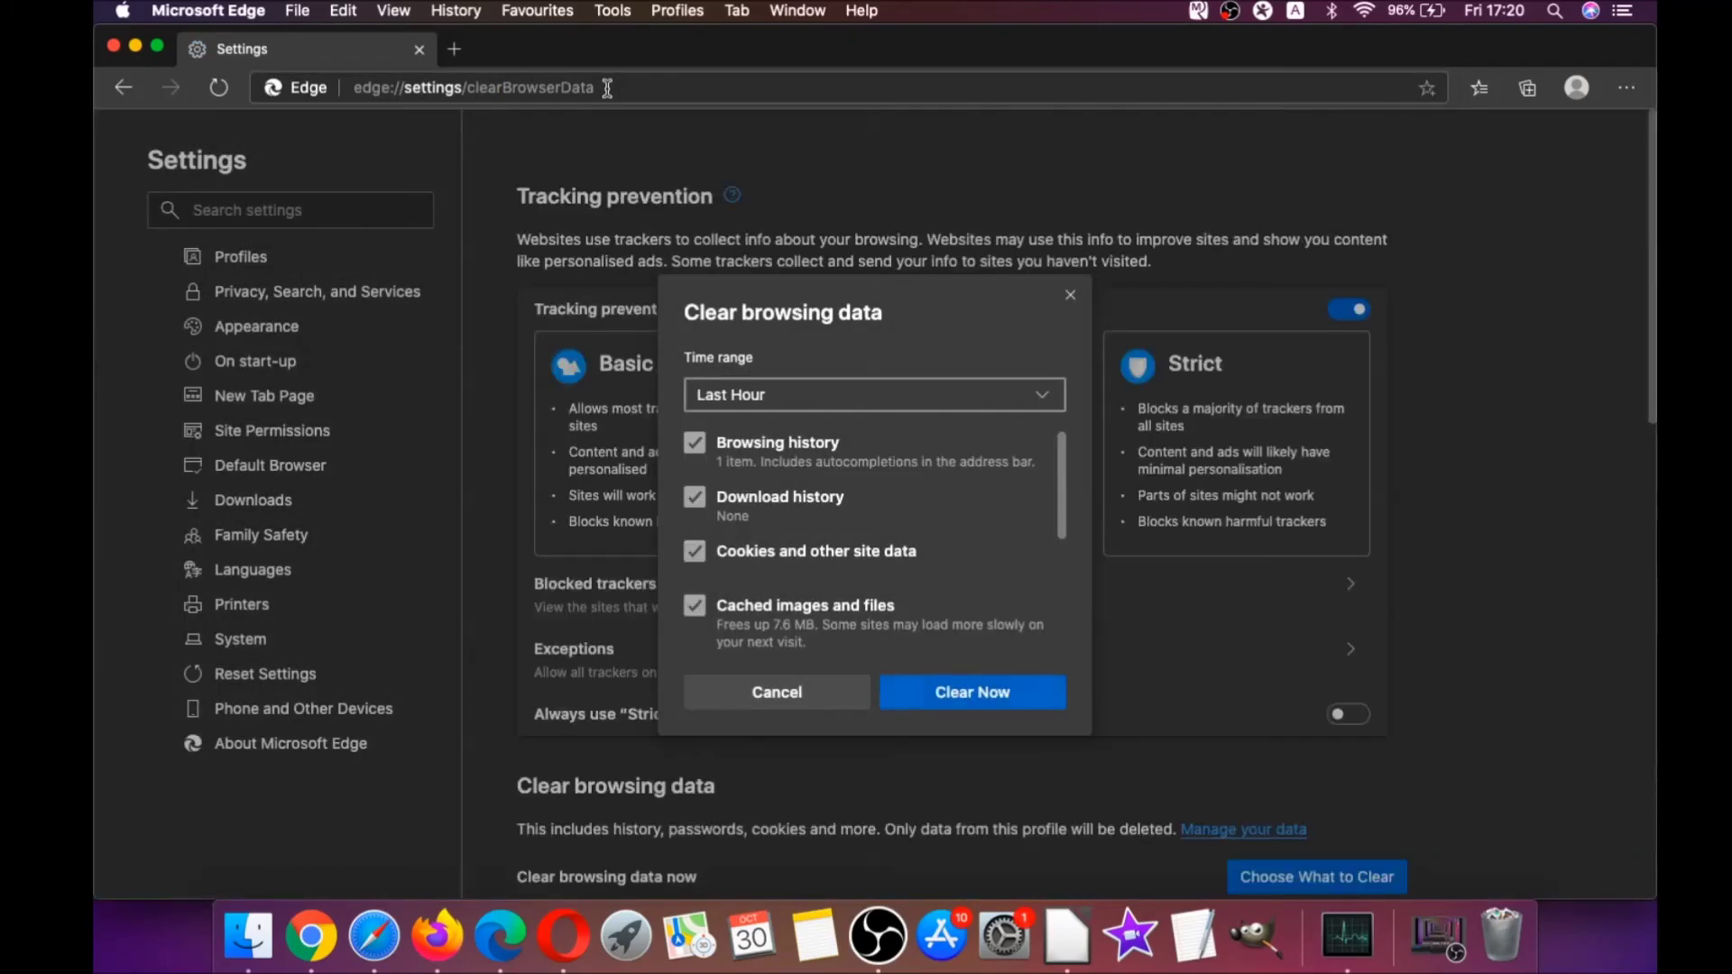
click(806, 397)
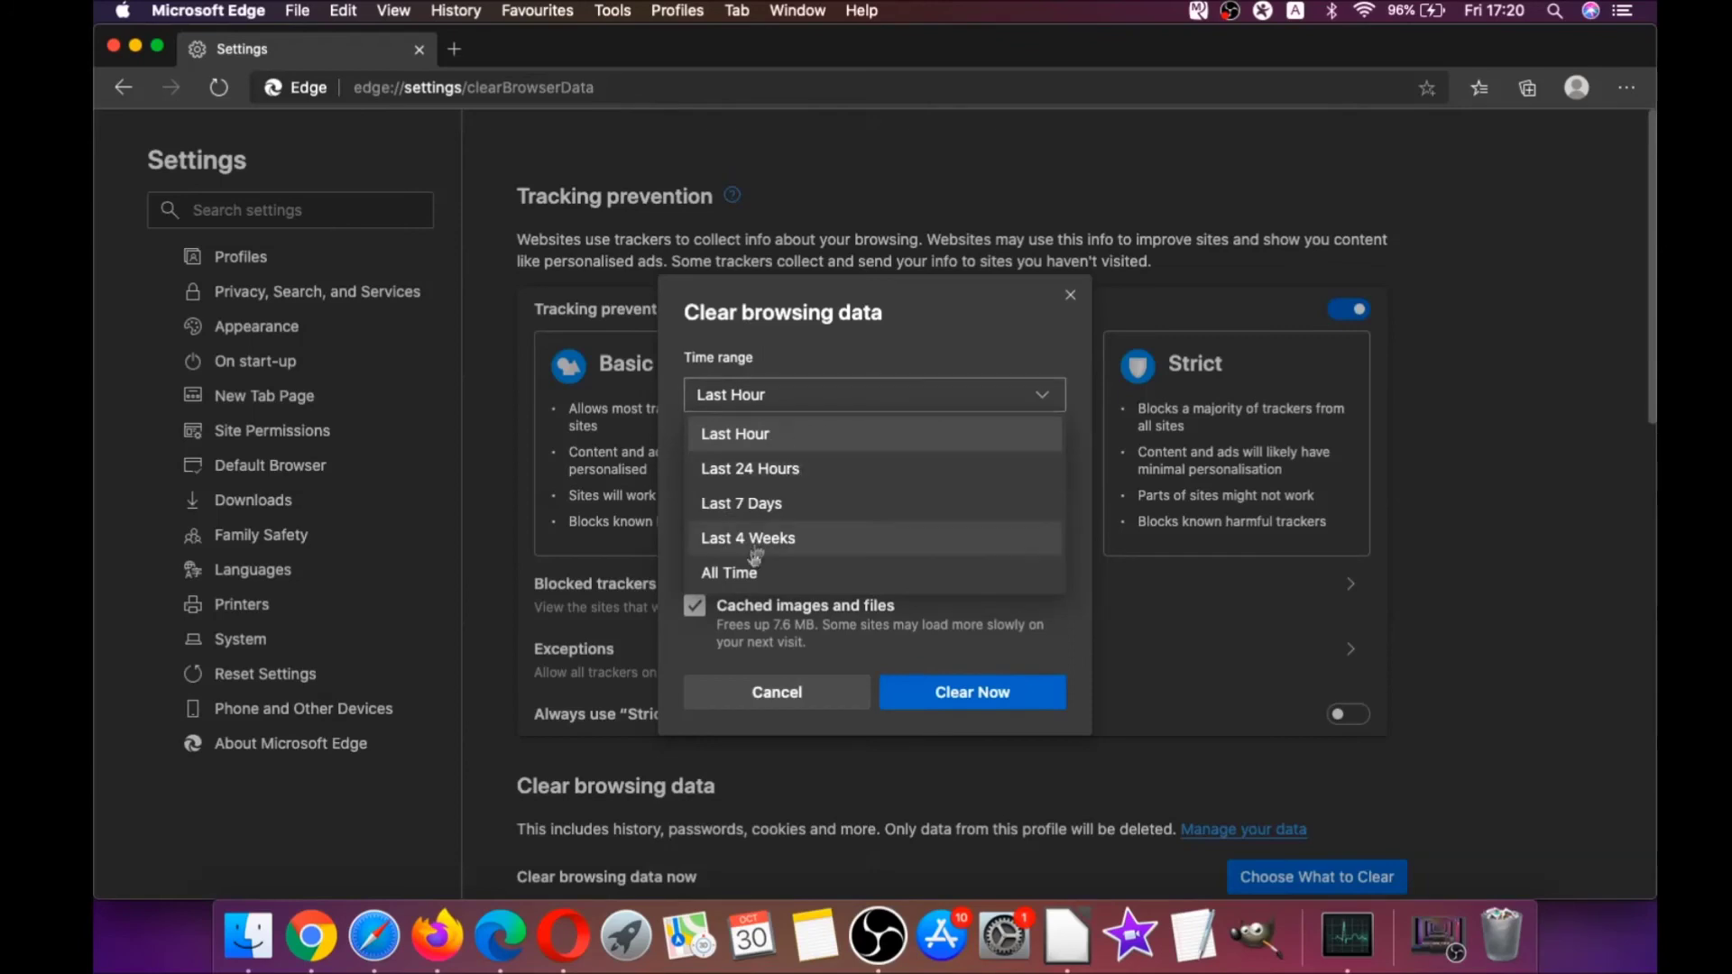
click(741, 572)
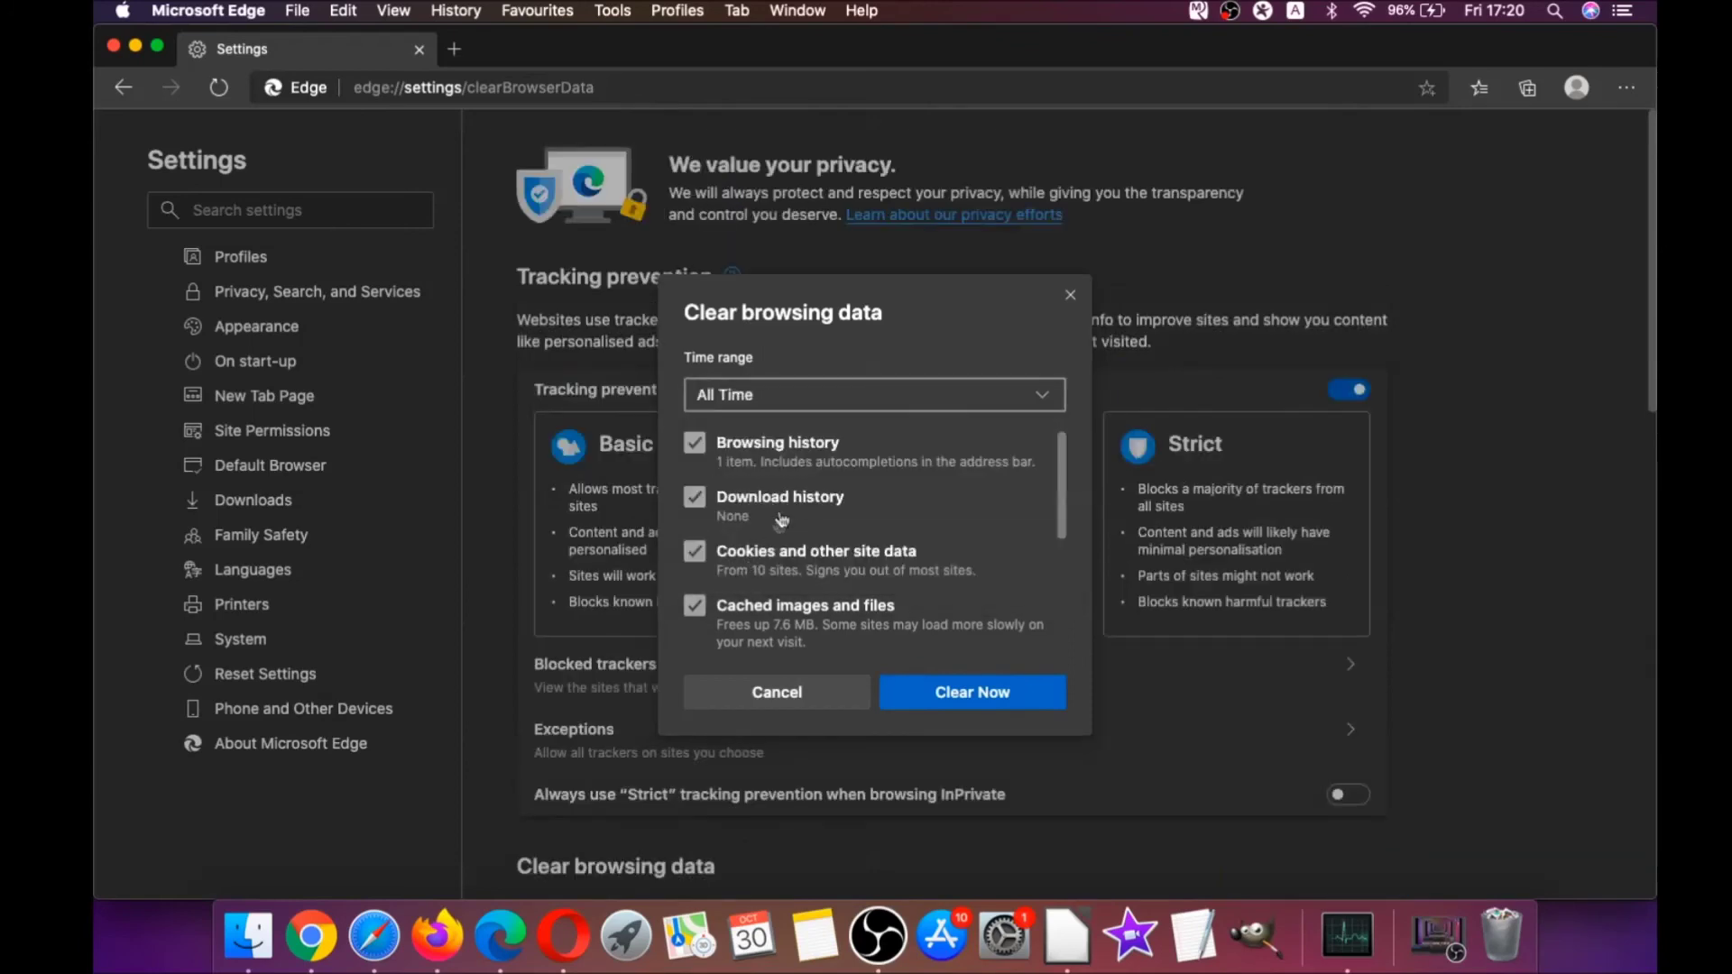
Include autofill form data, clear the browsing data, and close Edge
scroll(781, 520, down, 1)
scroll(803, 492, down, 3)
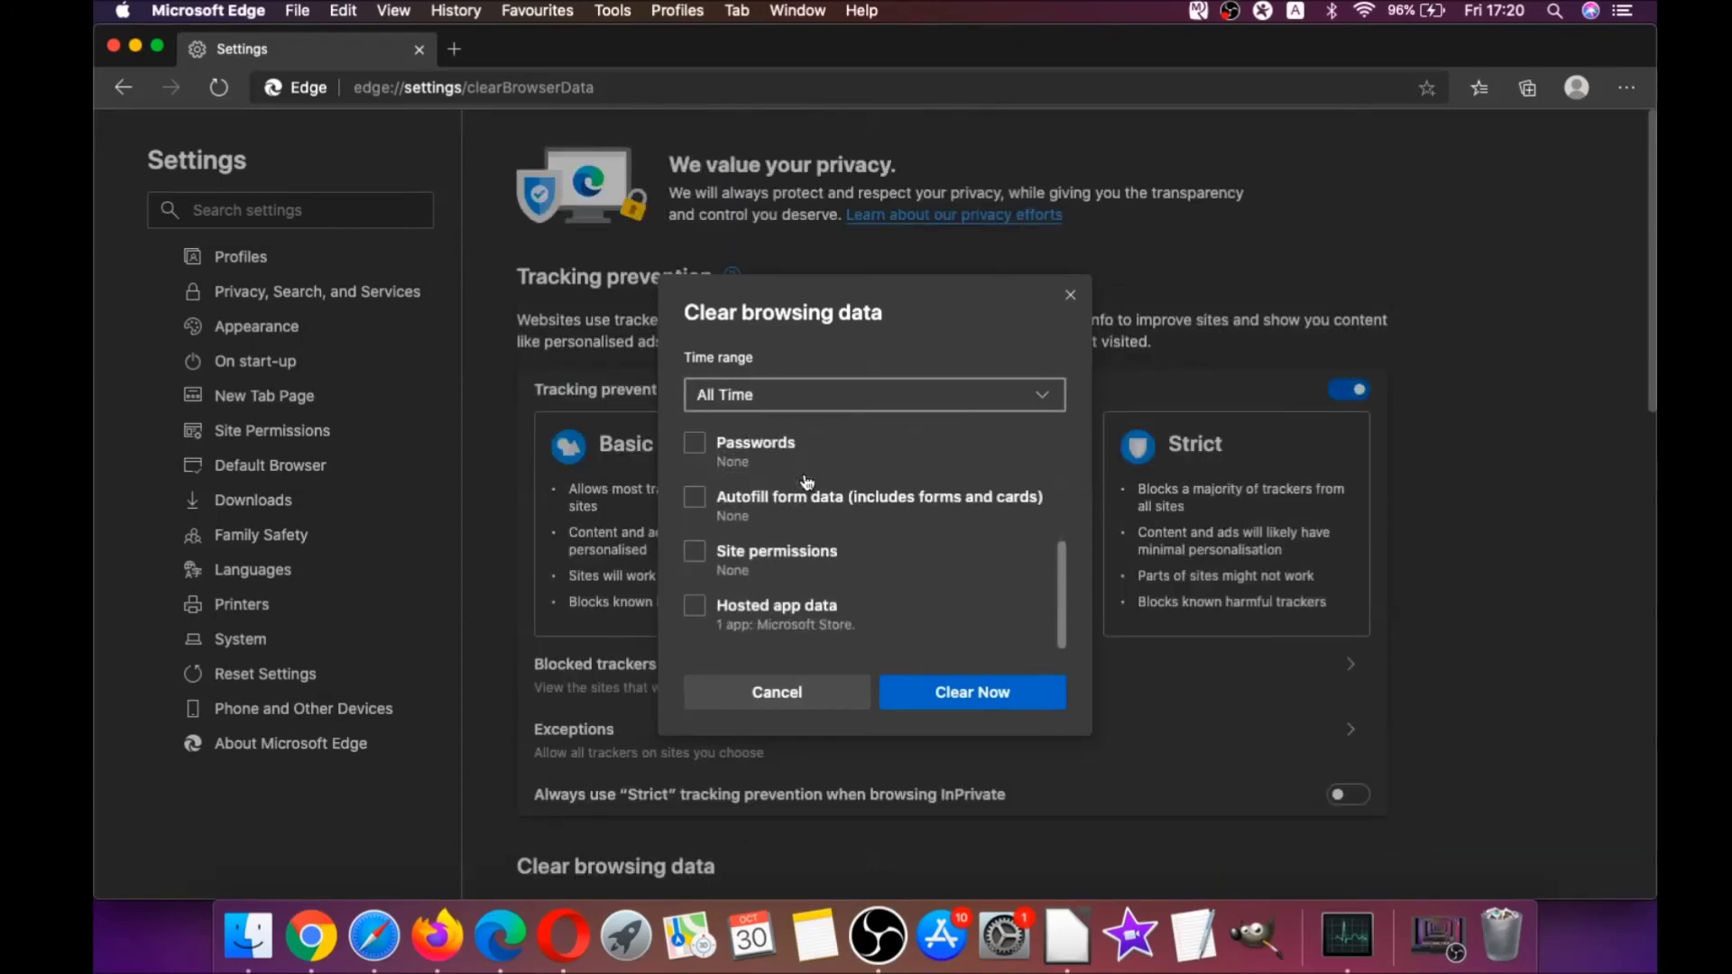
click(692, 499)
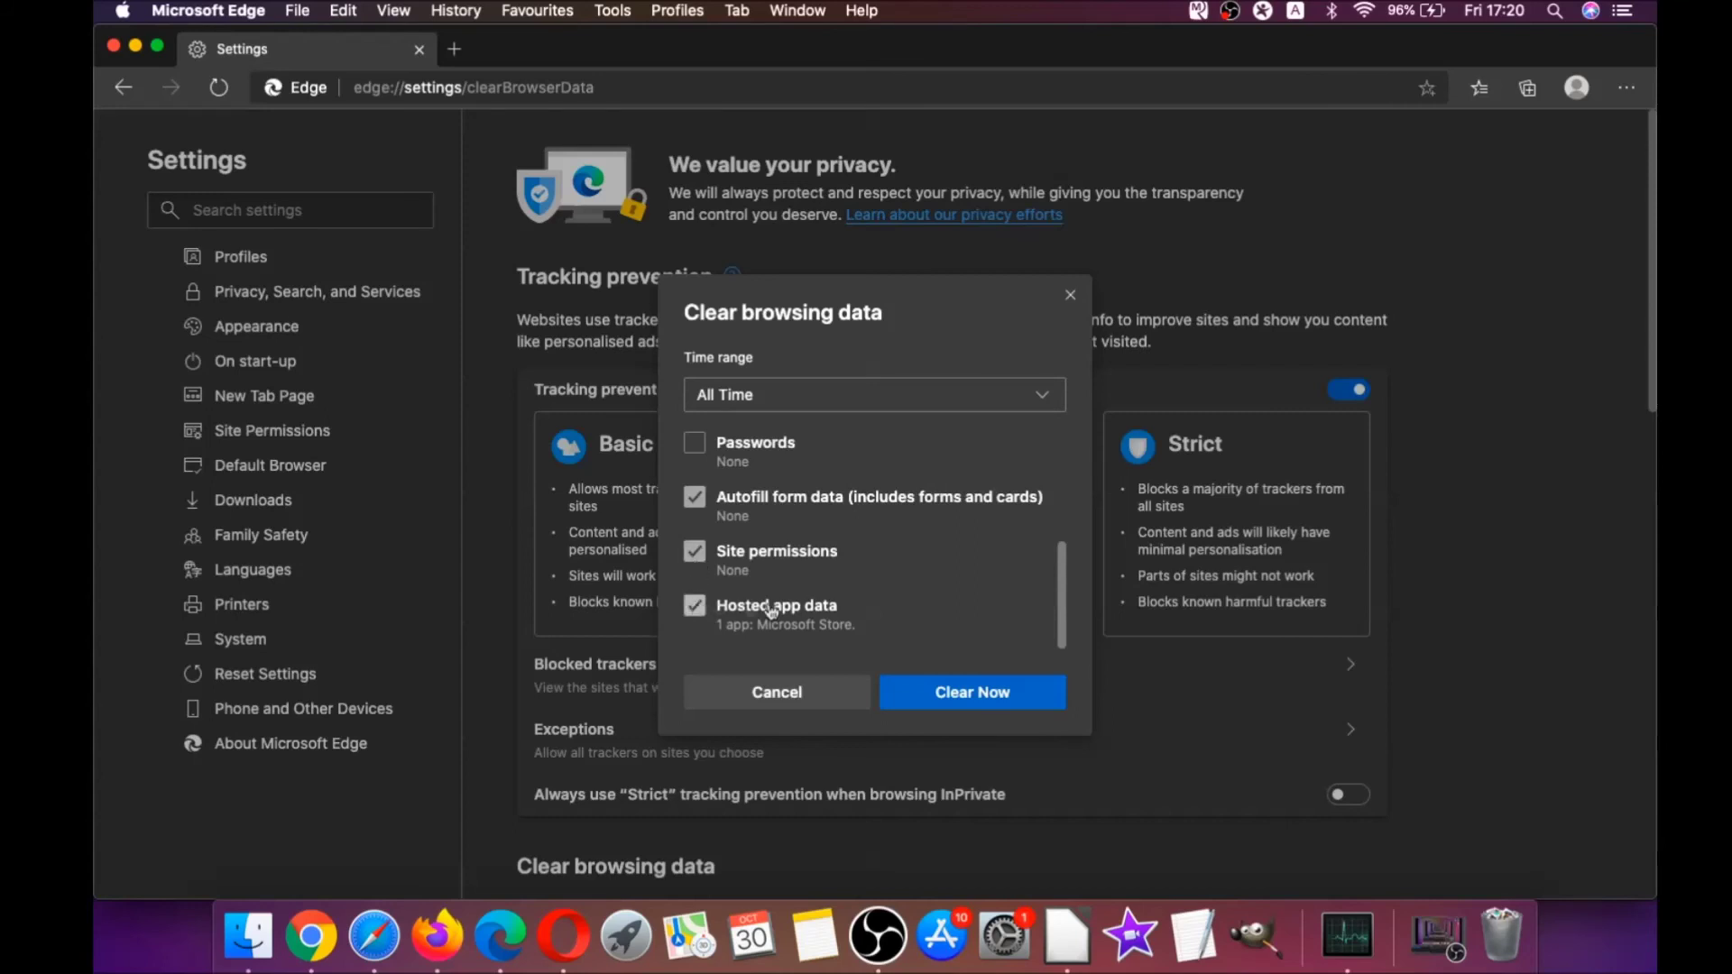
click(942, 689)
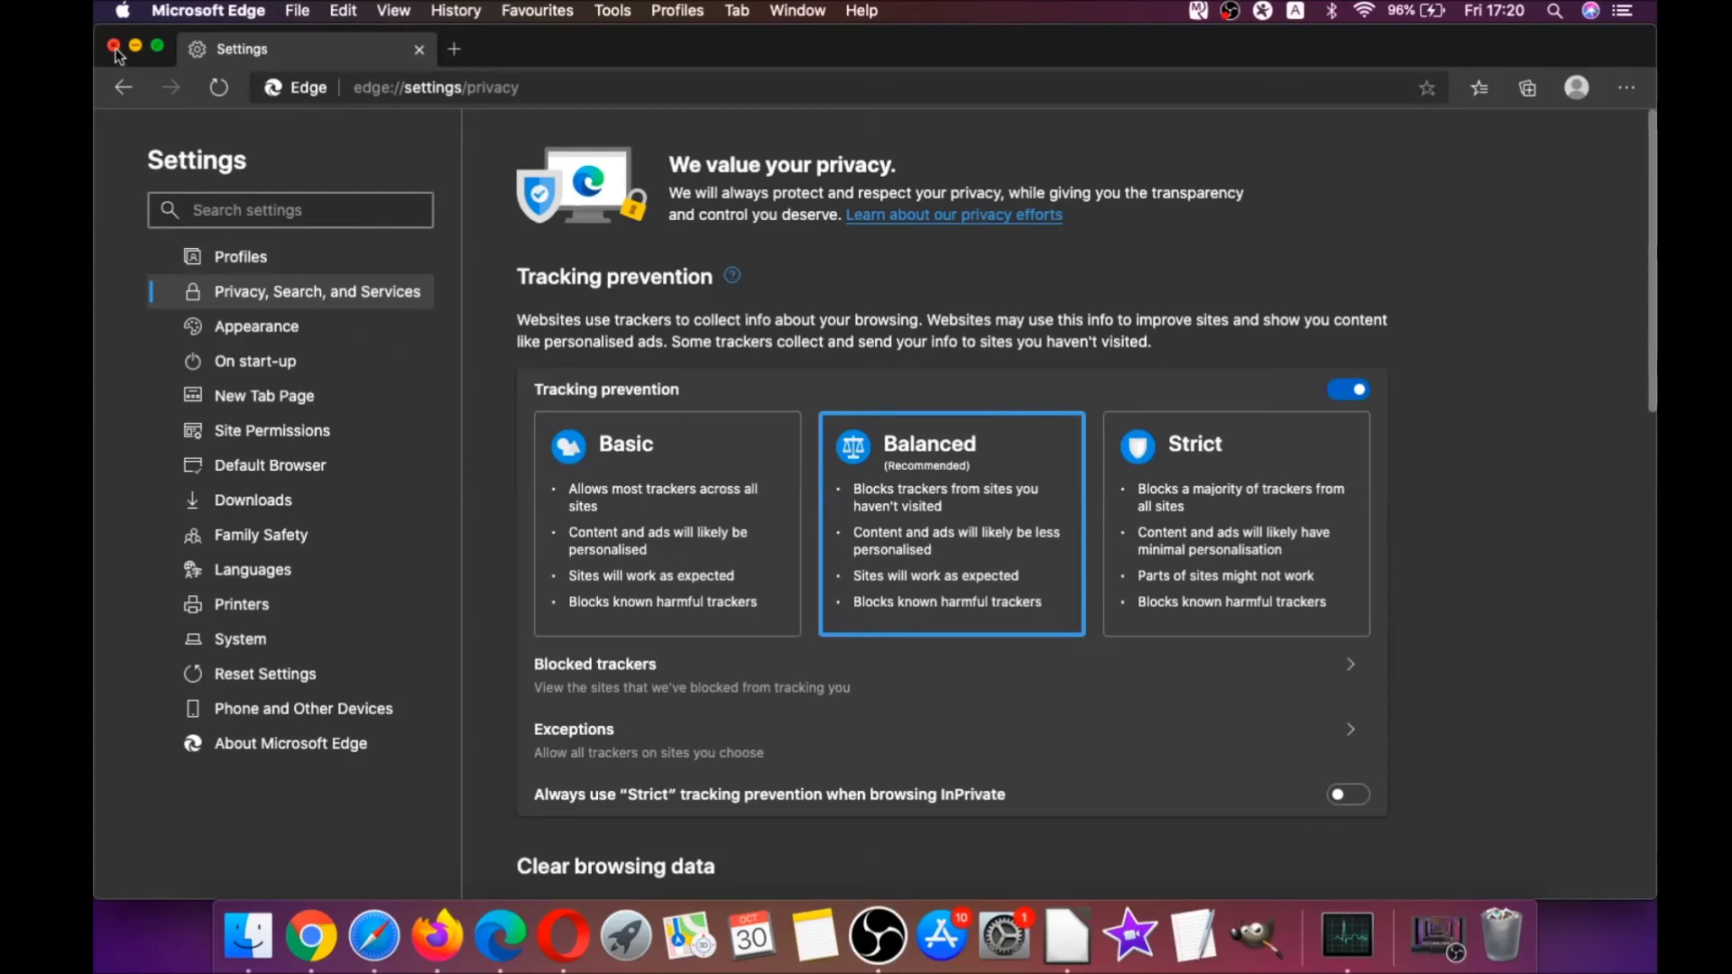
click(115, 51)
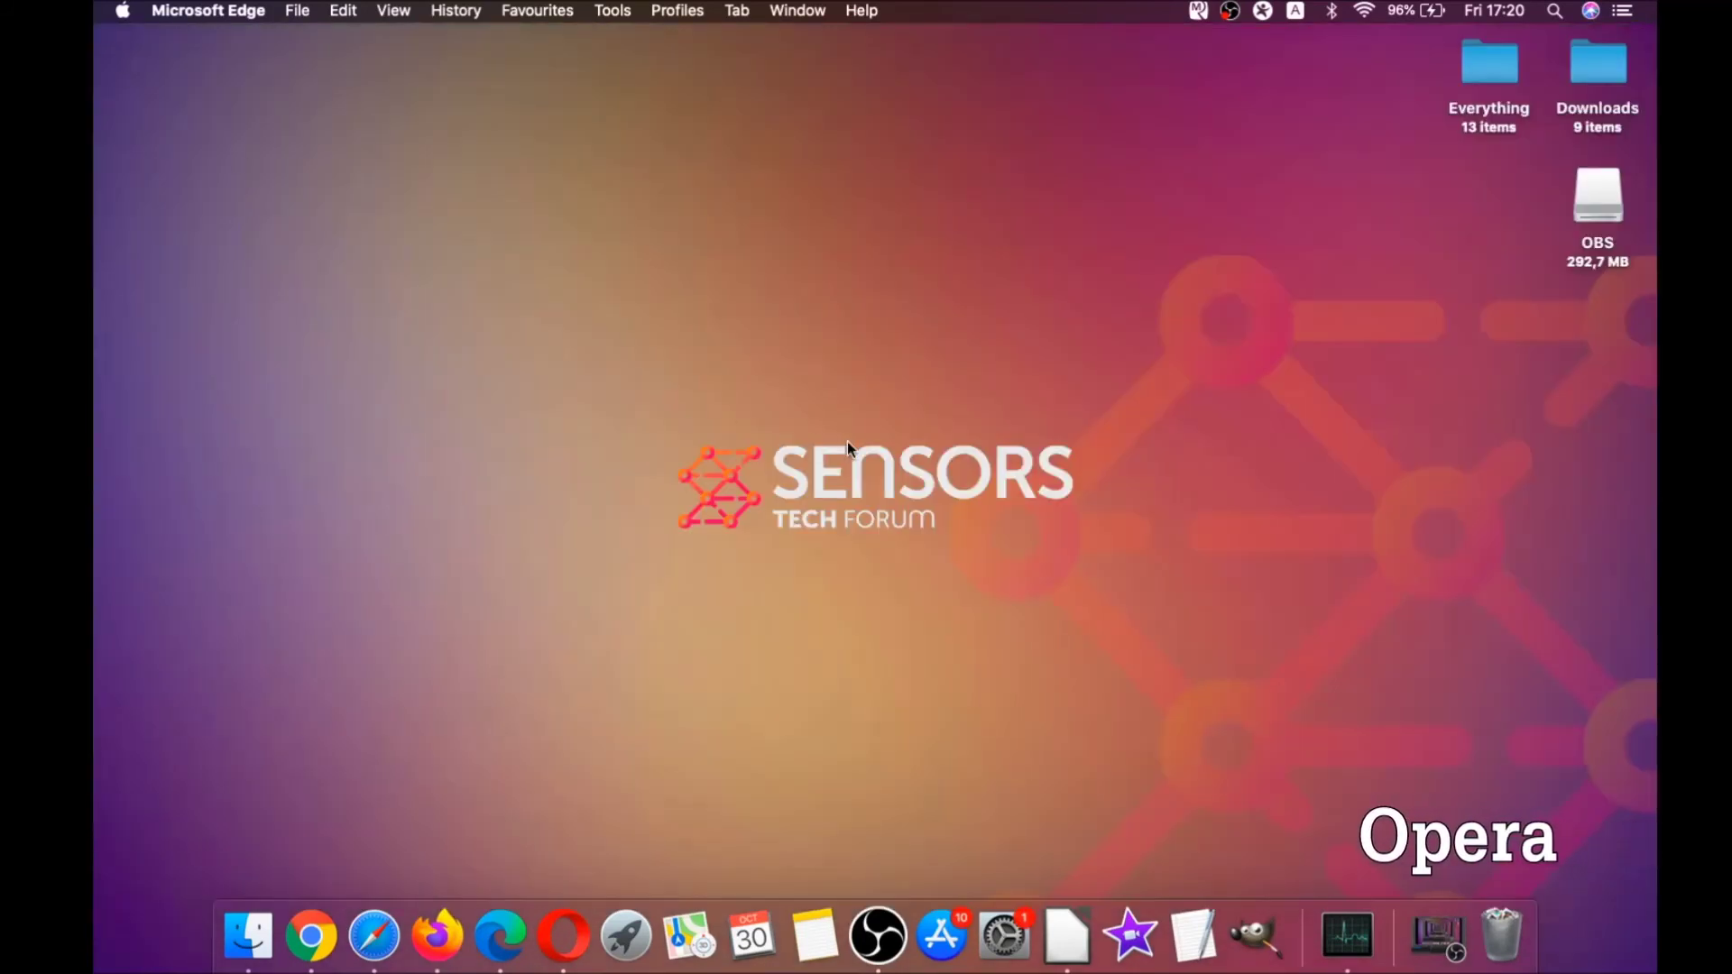
Open Opera's opera://settings/clearBrowserData page, leaving the time range unchanged
click(577, 914)
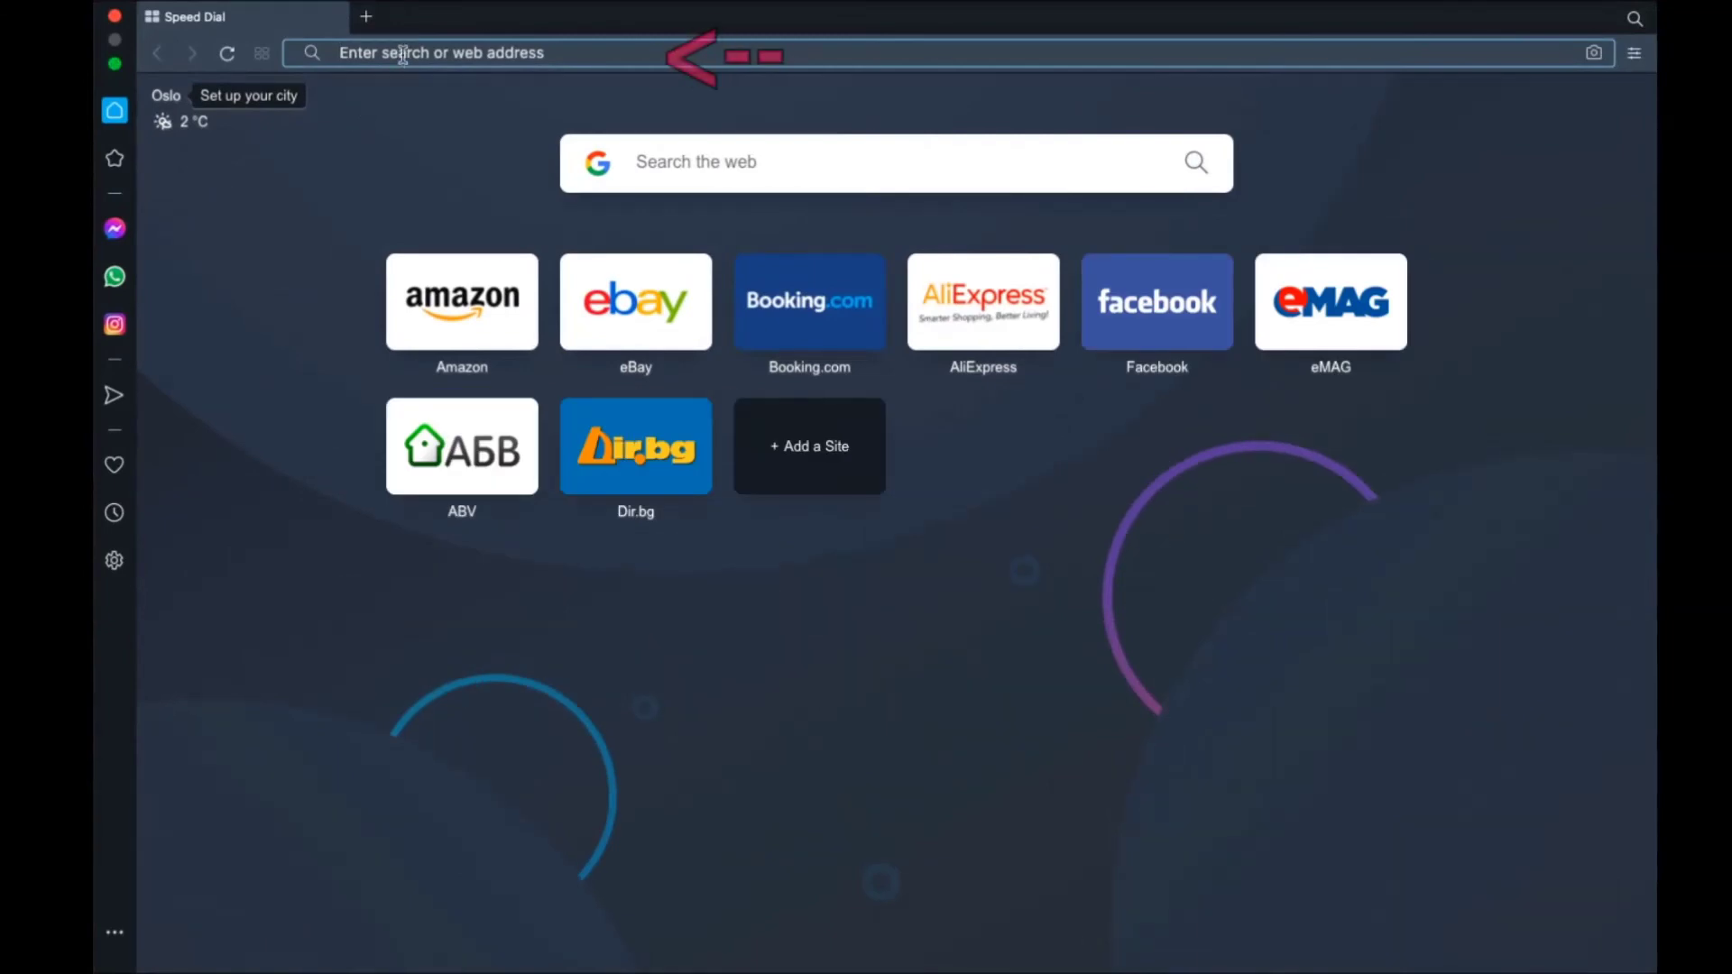
text(opera:)
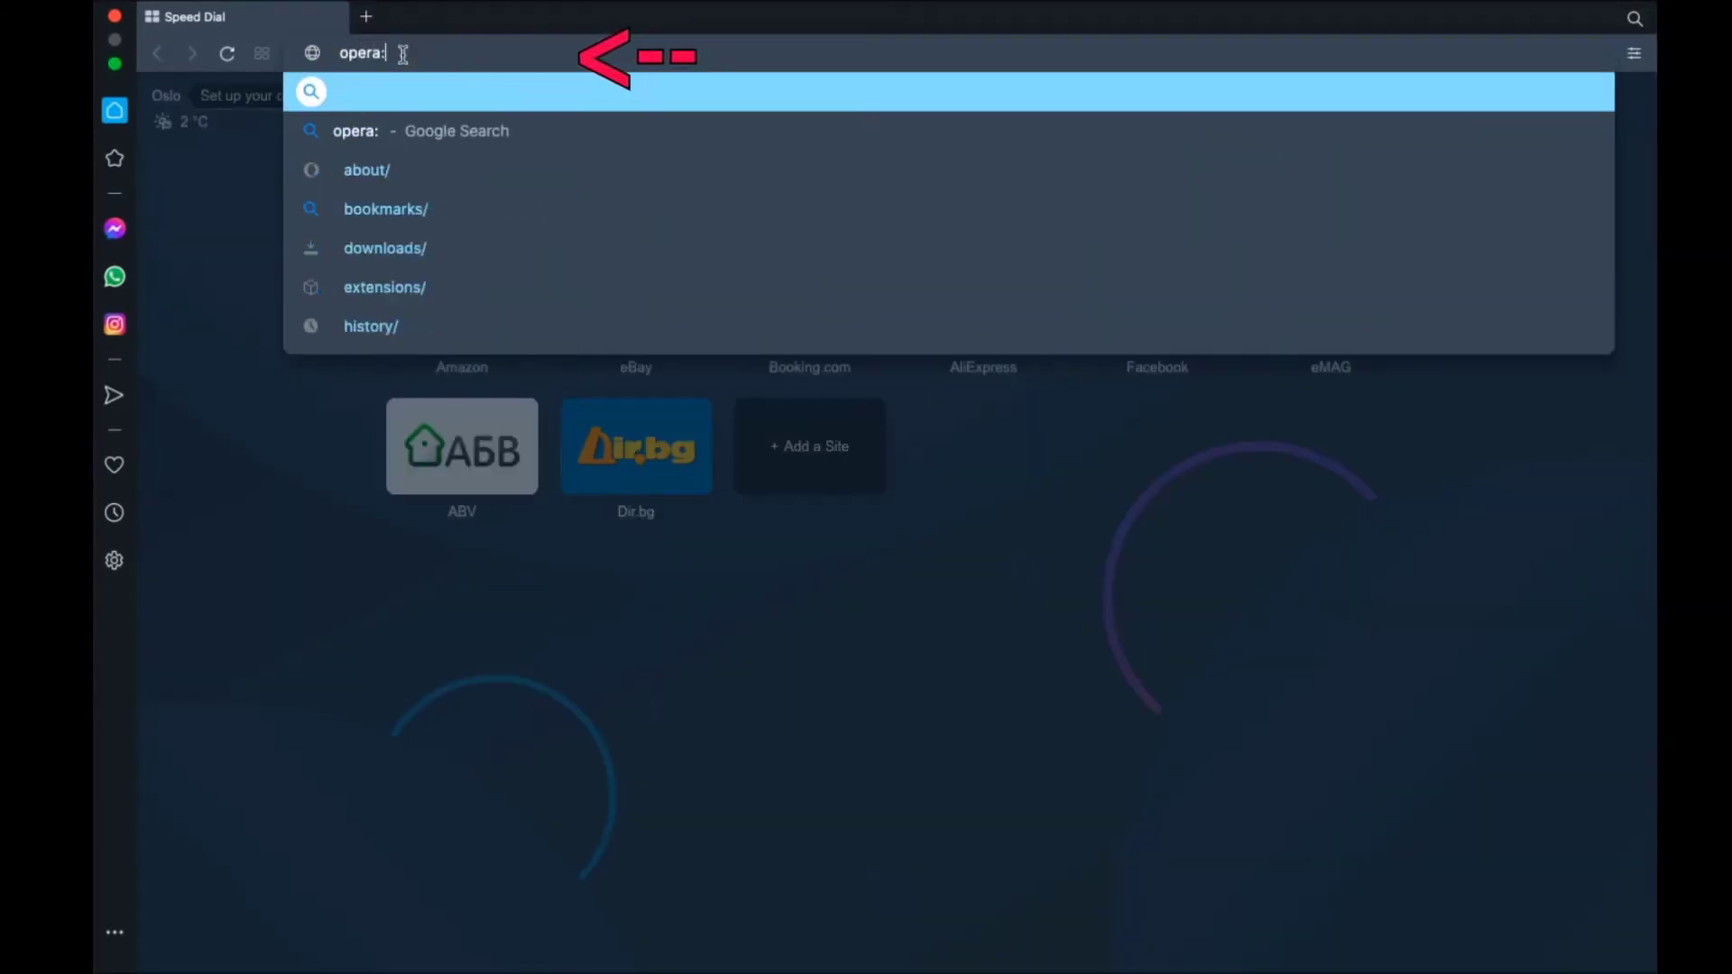
text(//setting)
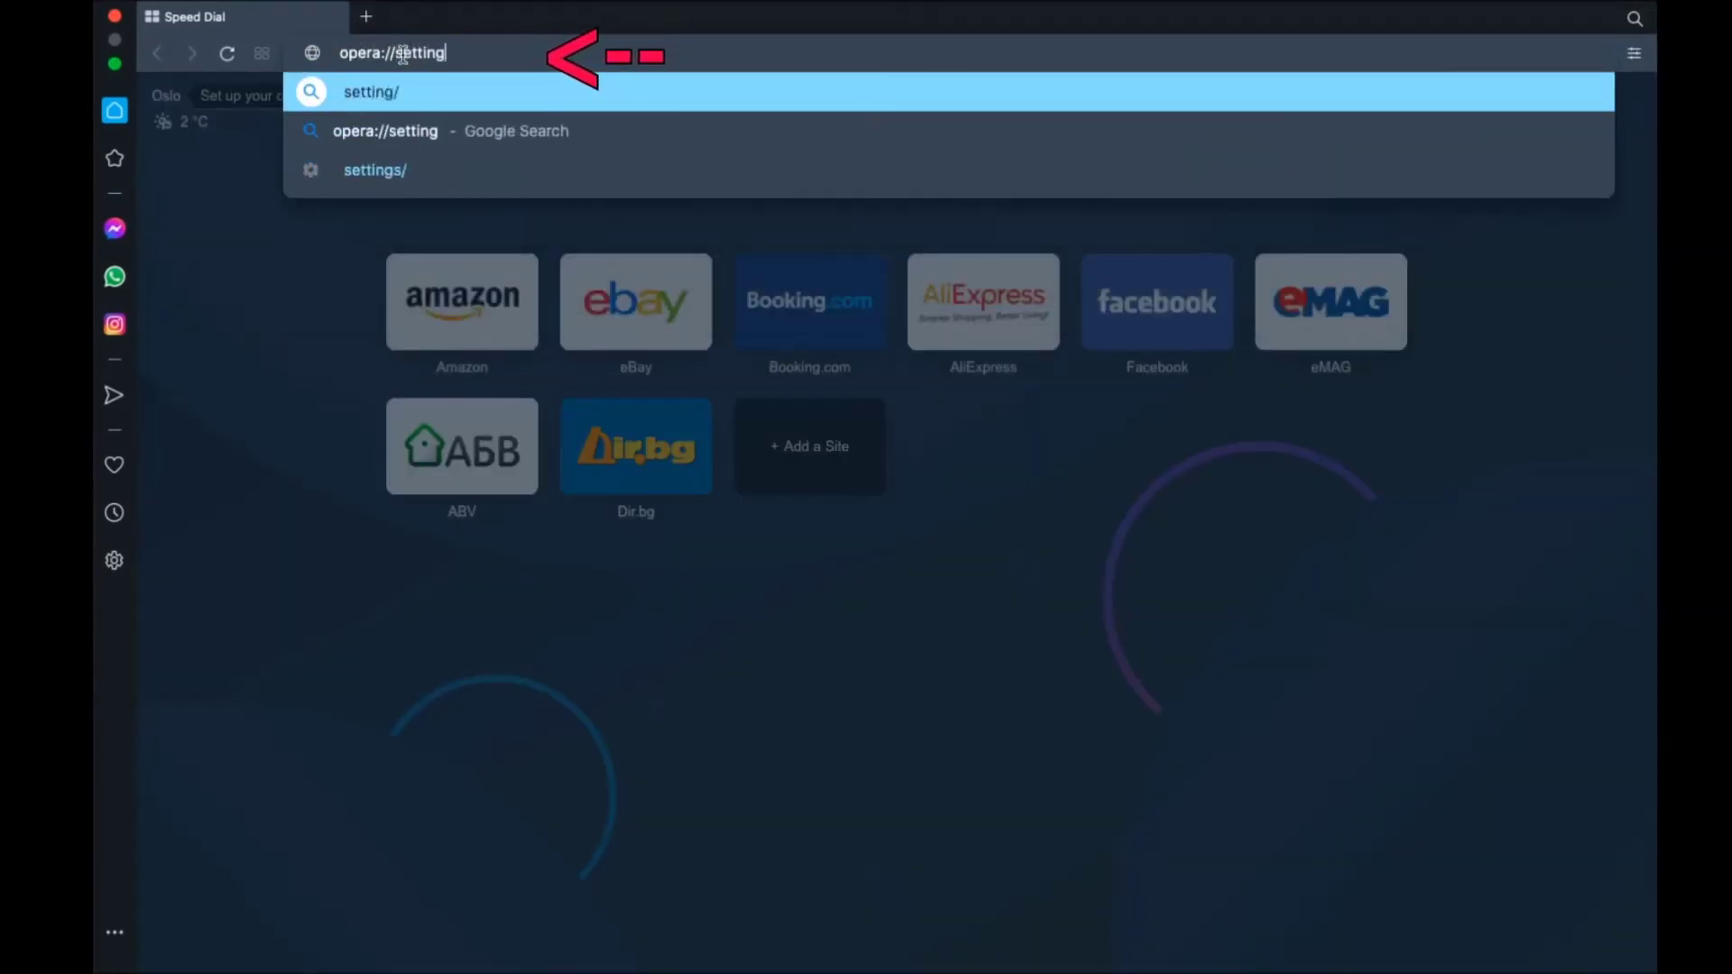
text(s/clearBrowserData)
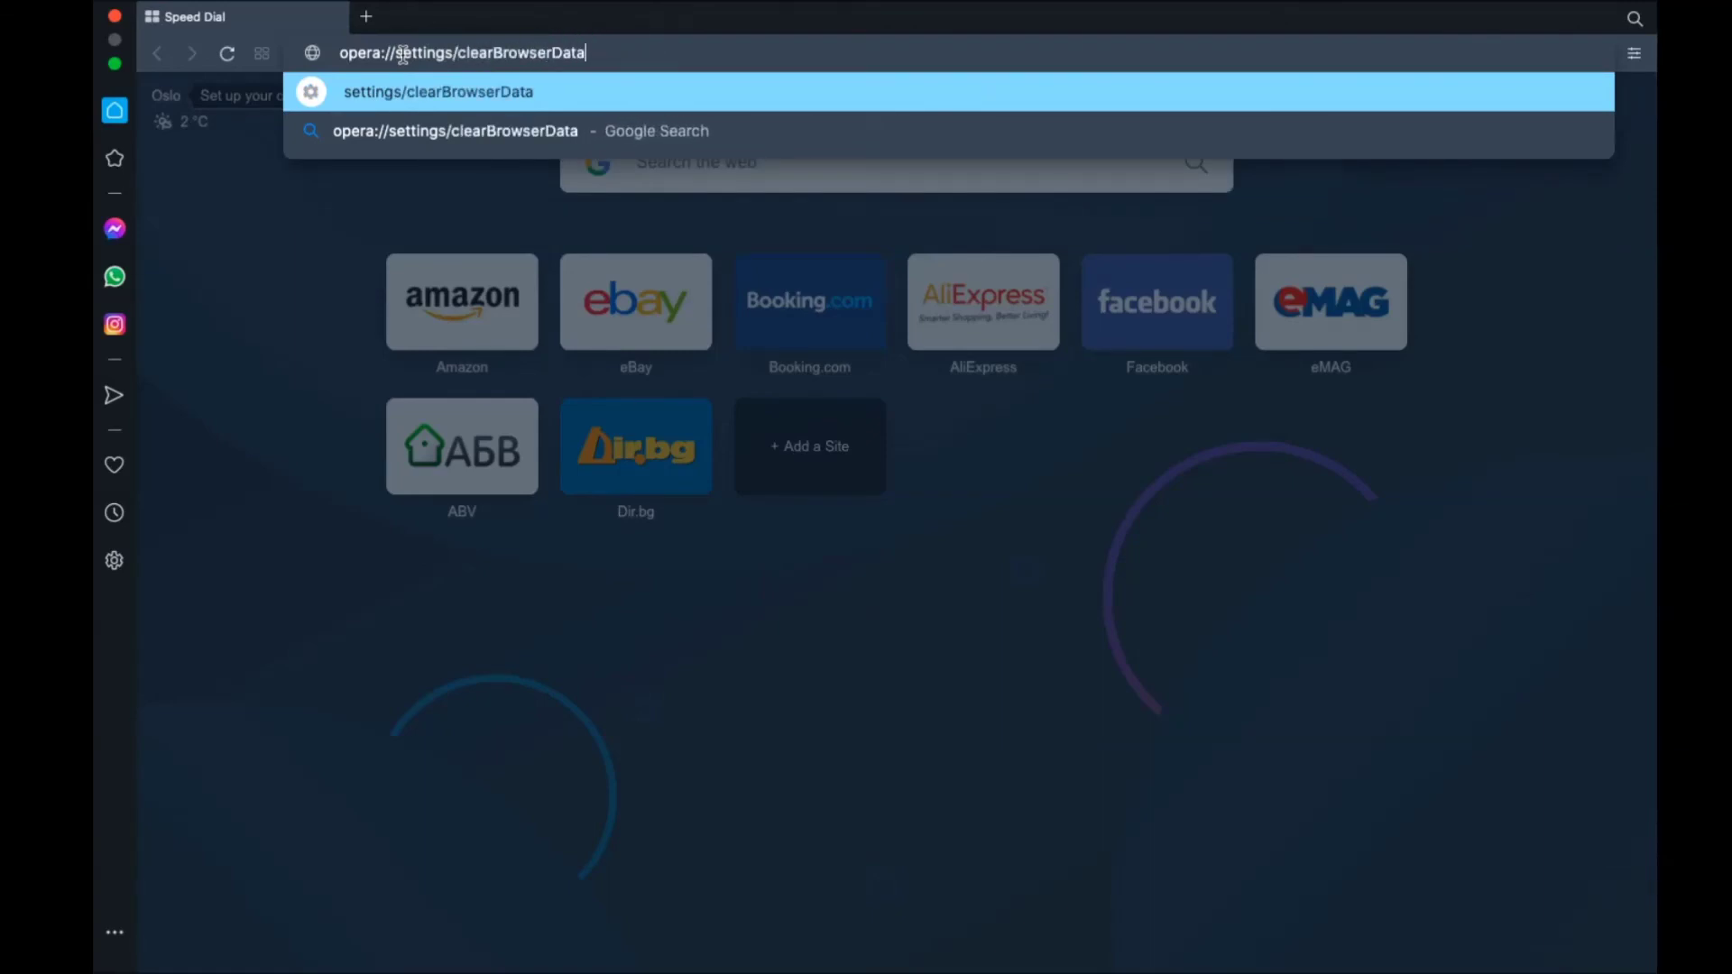
key(Return)
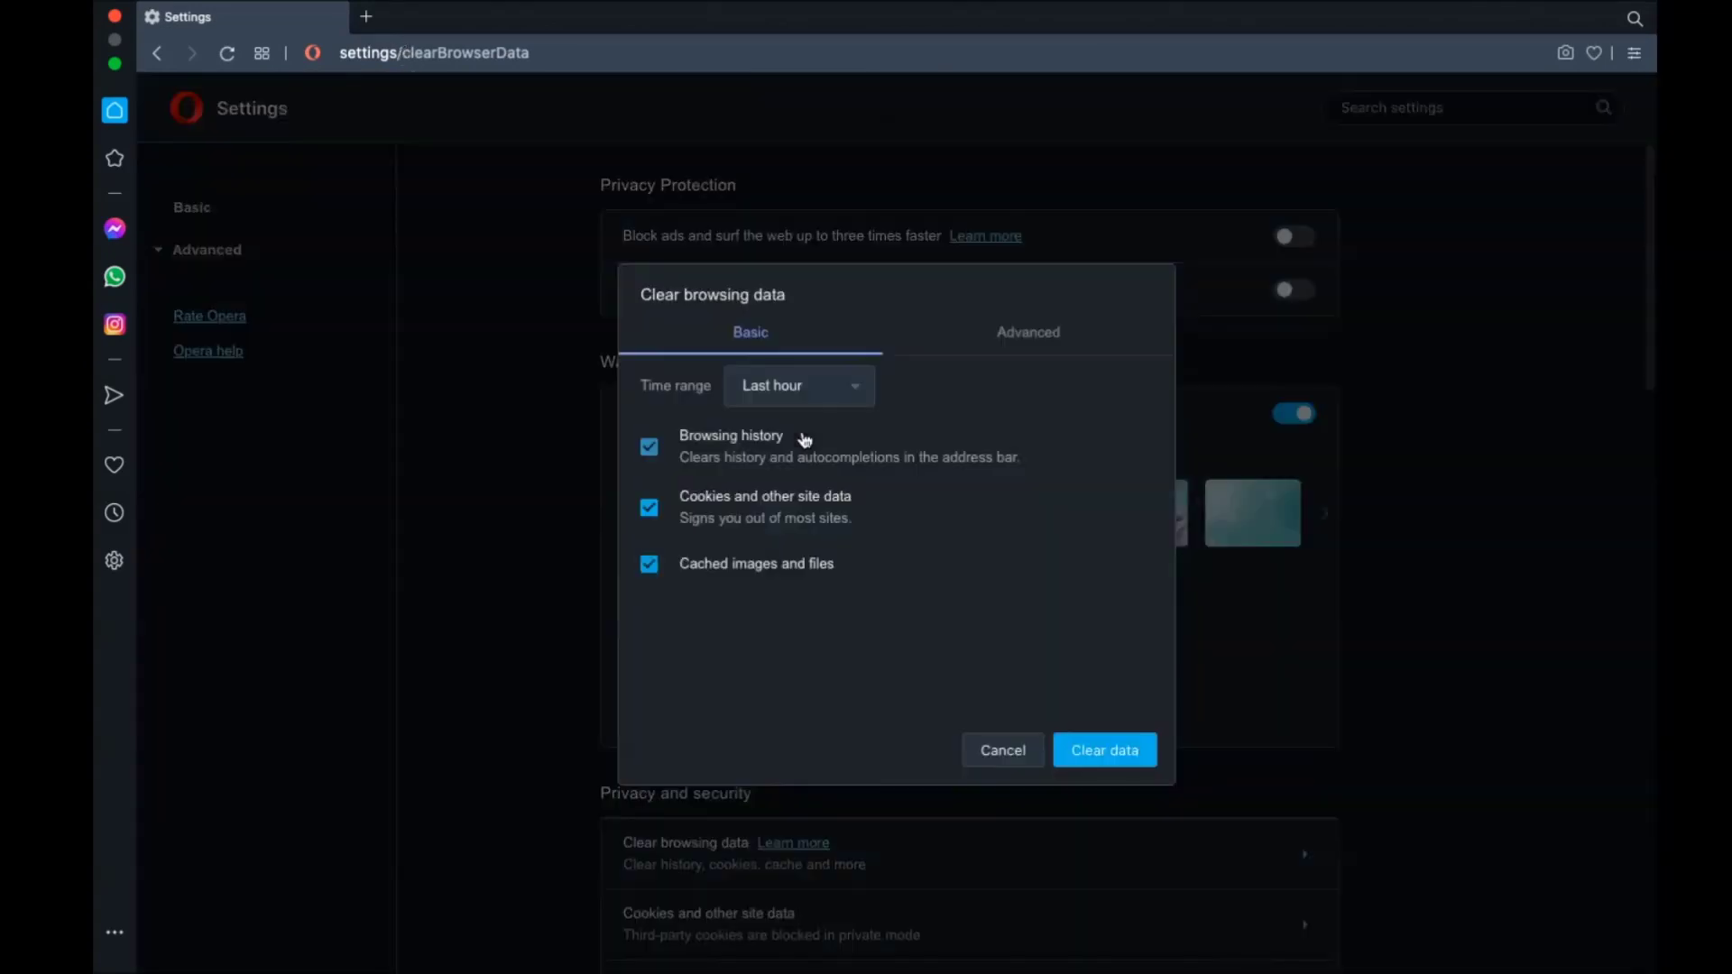
click(830, 393)
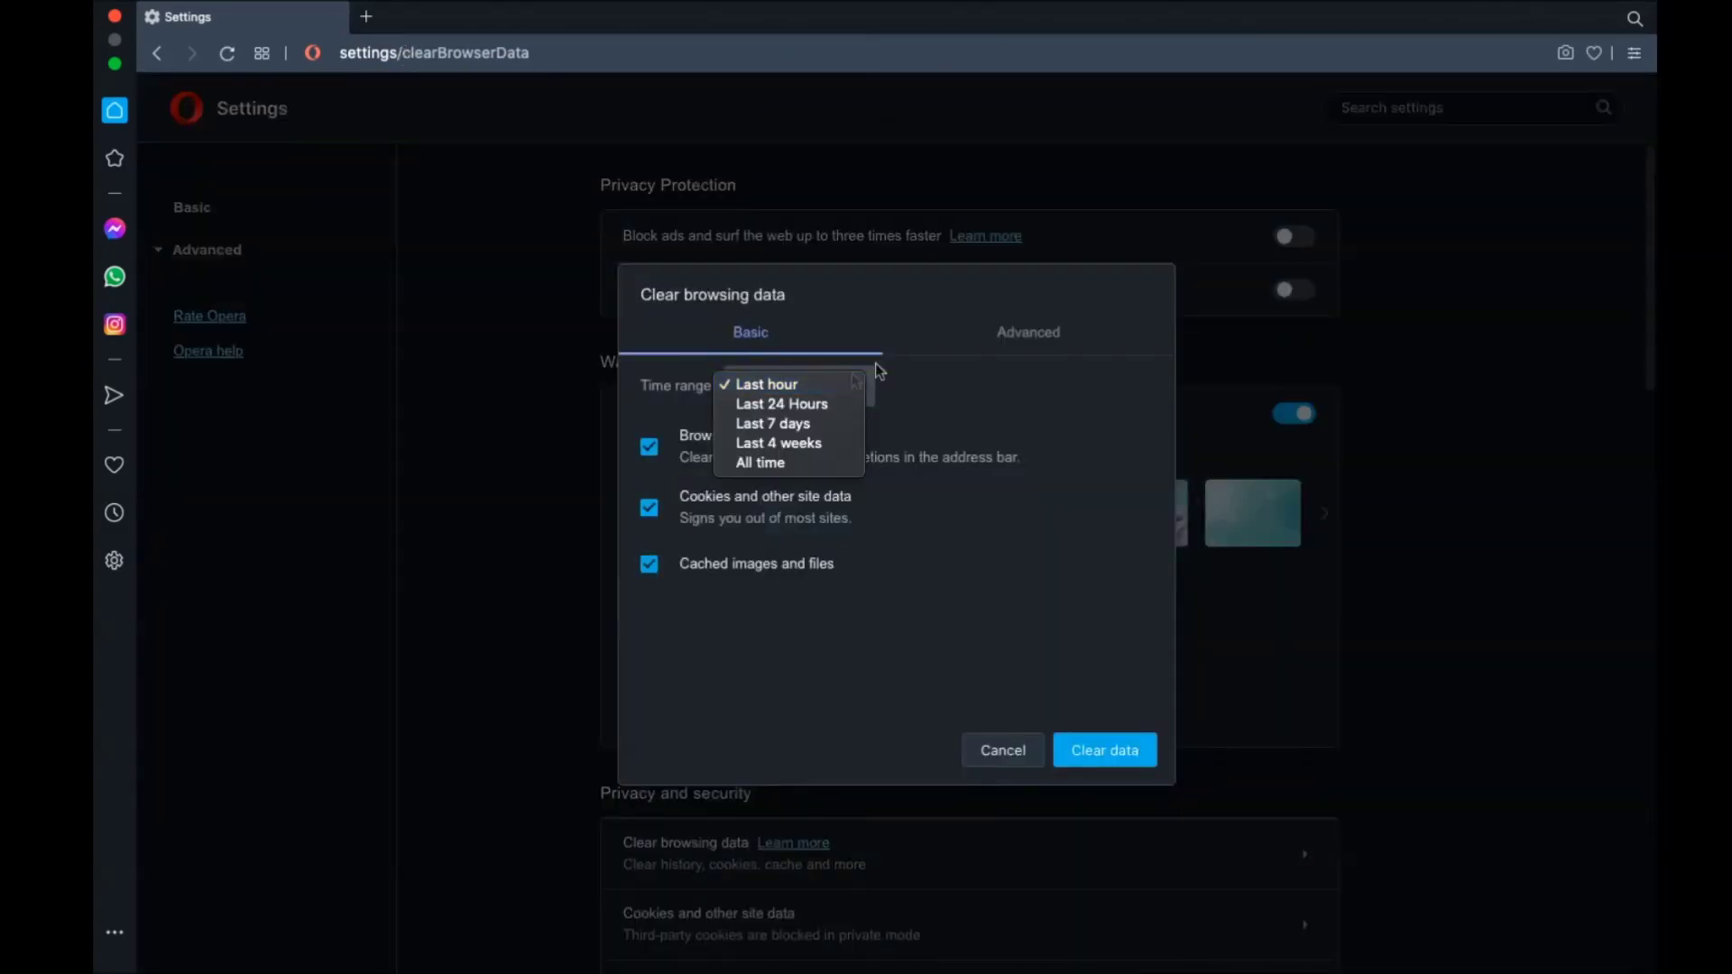
click(974, 343)
Clear Opera's browsing data from the Advanced options, then close Opera
click(1016, 340)
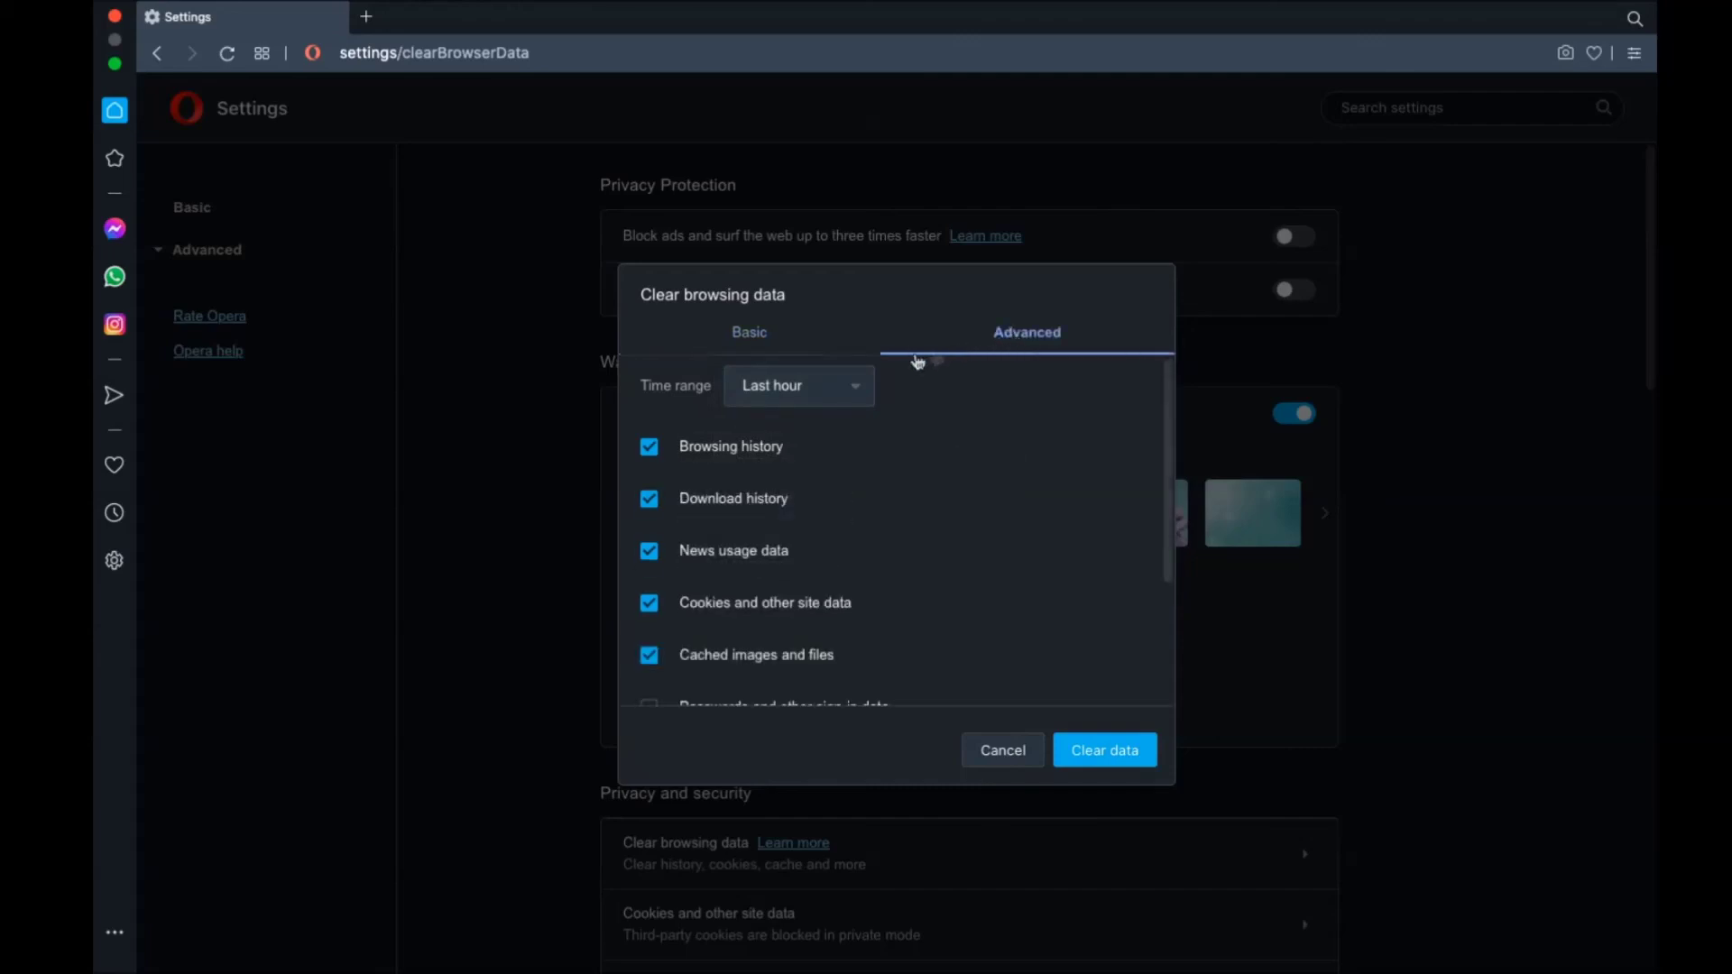
click(839, 390)
click(801, 469)
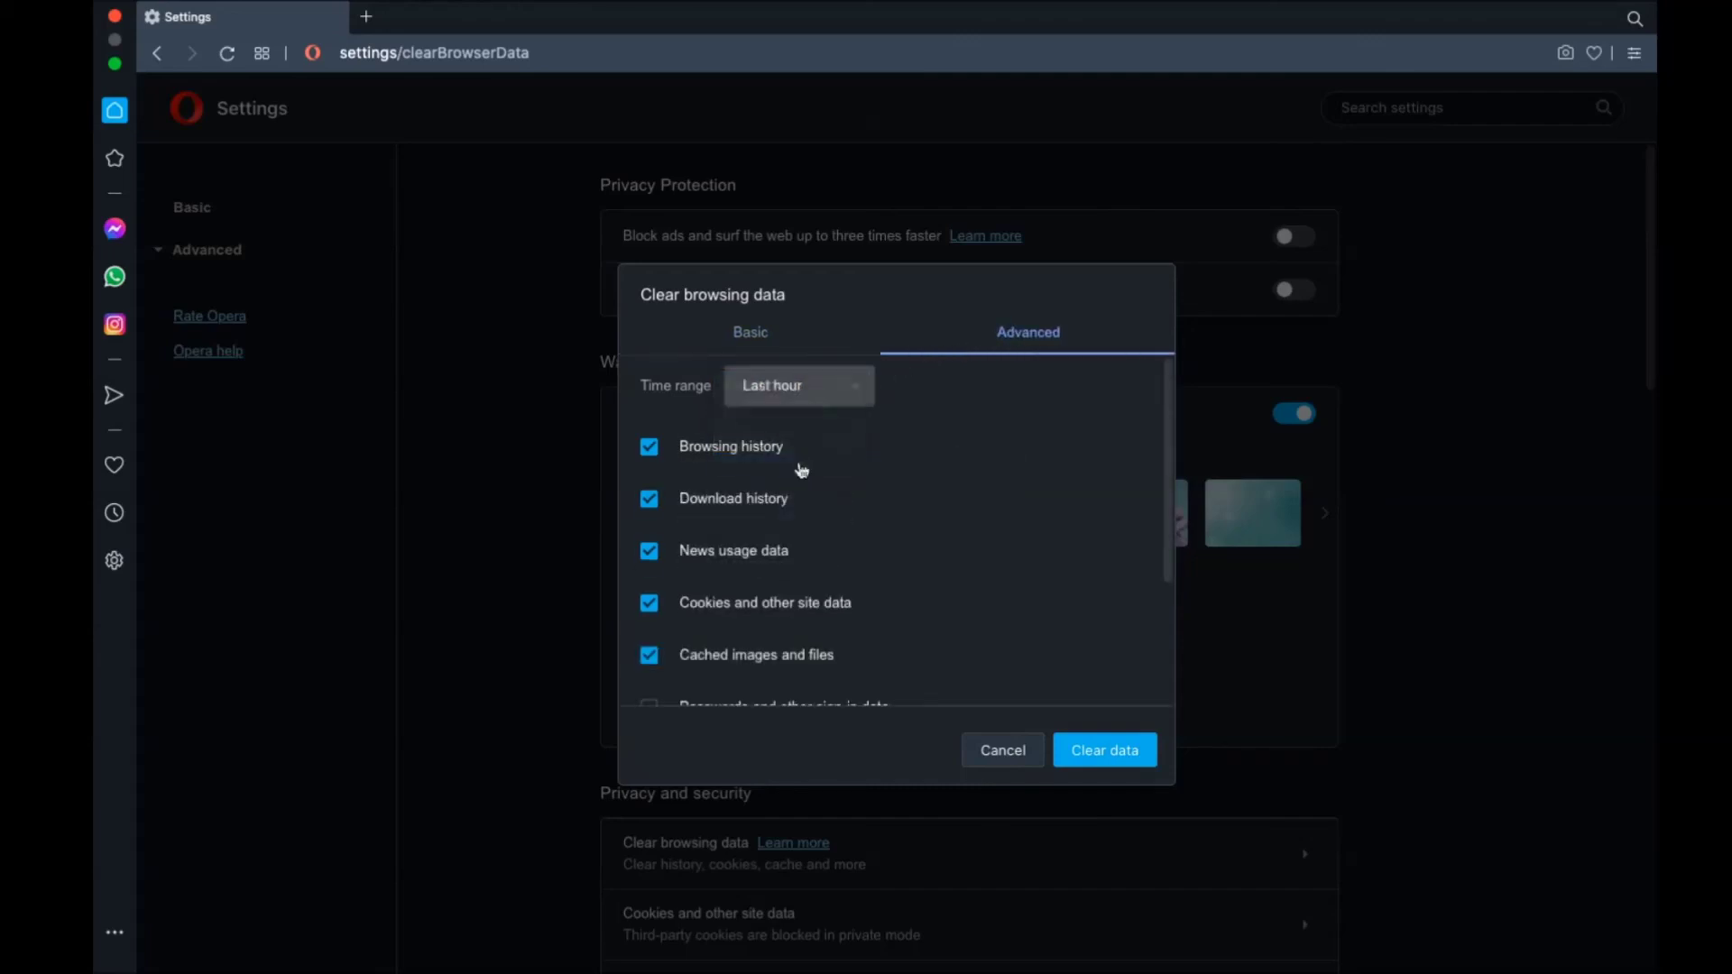
scroll(801, 470, down, 3)
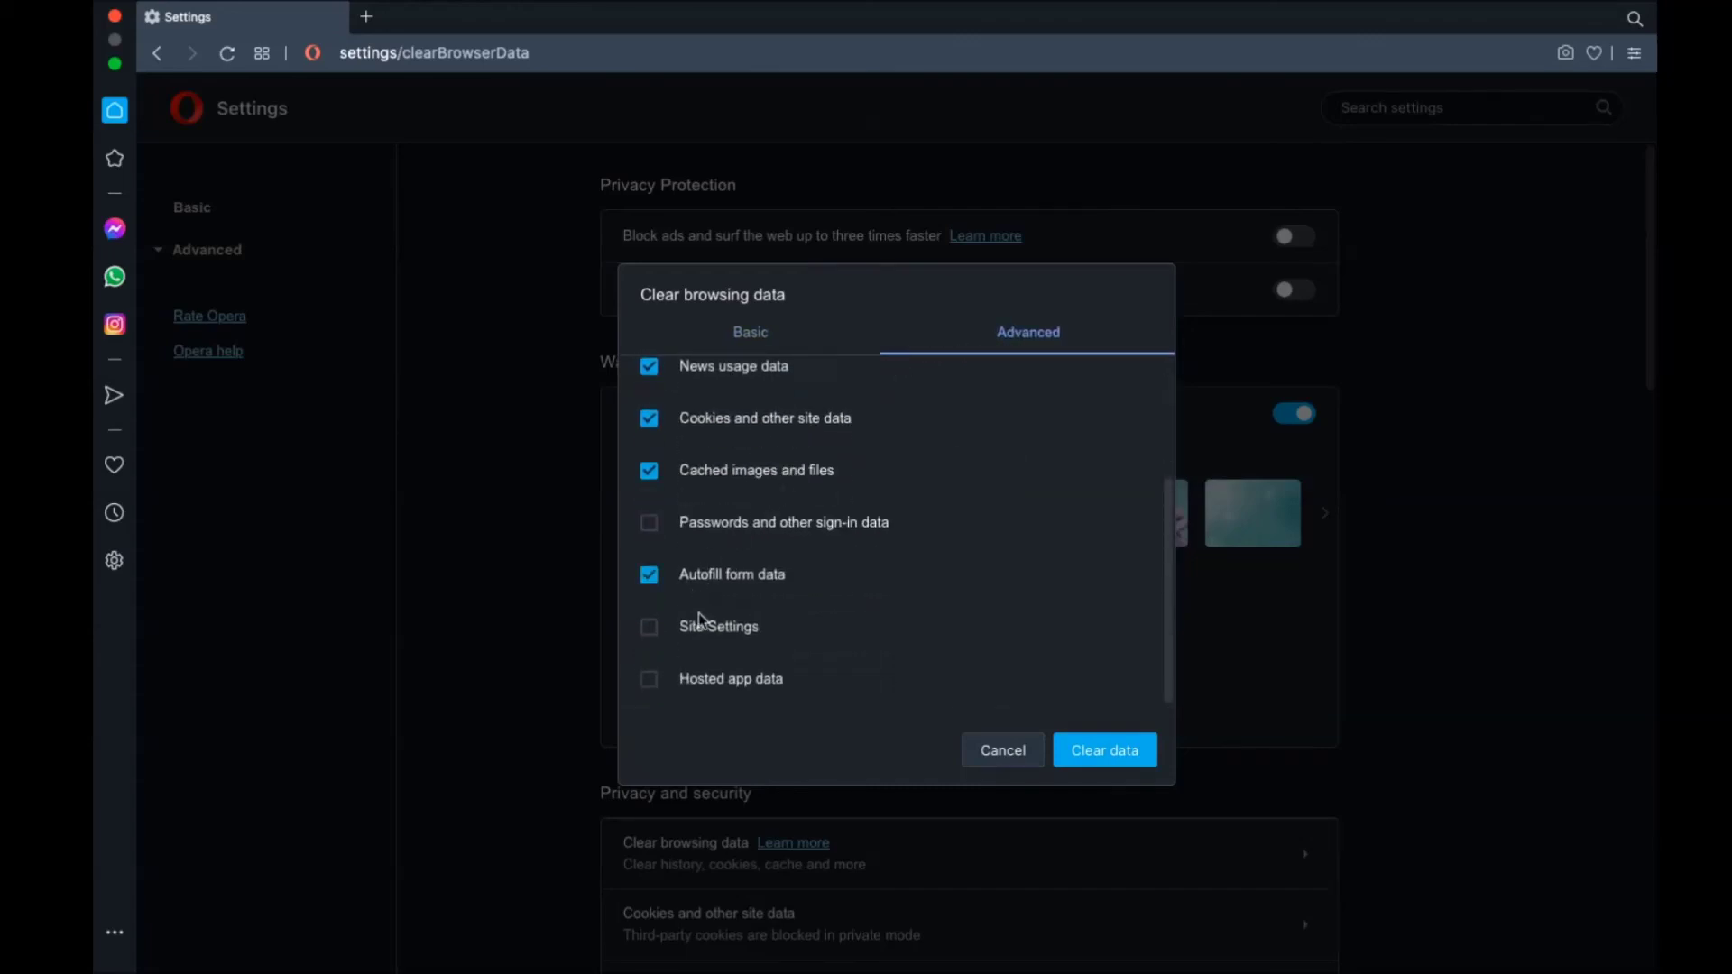
click(1098, 752)
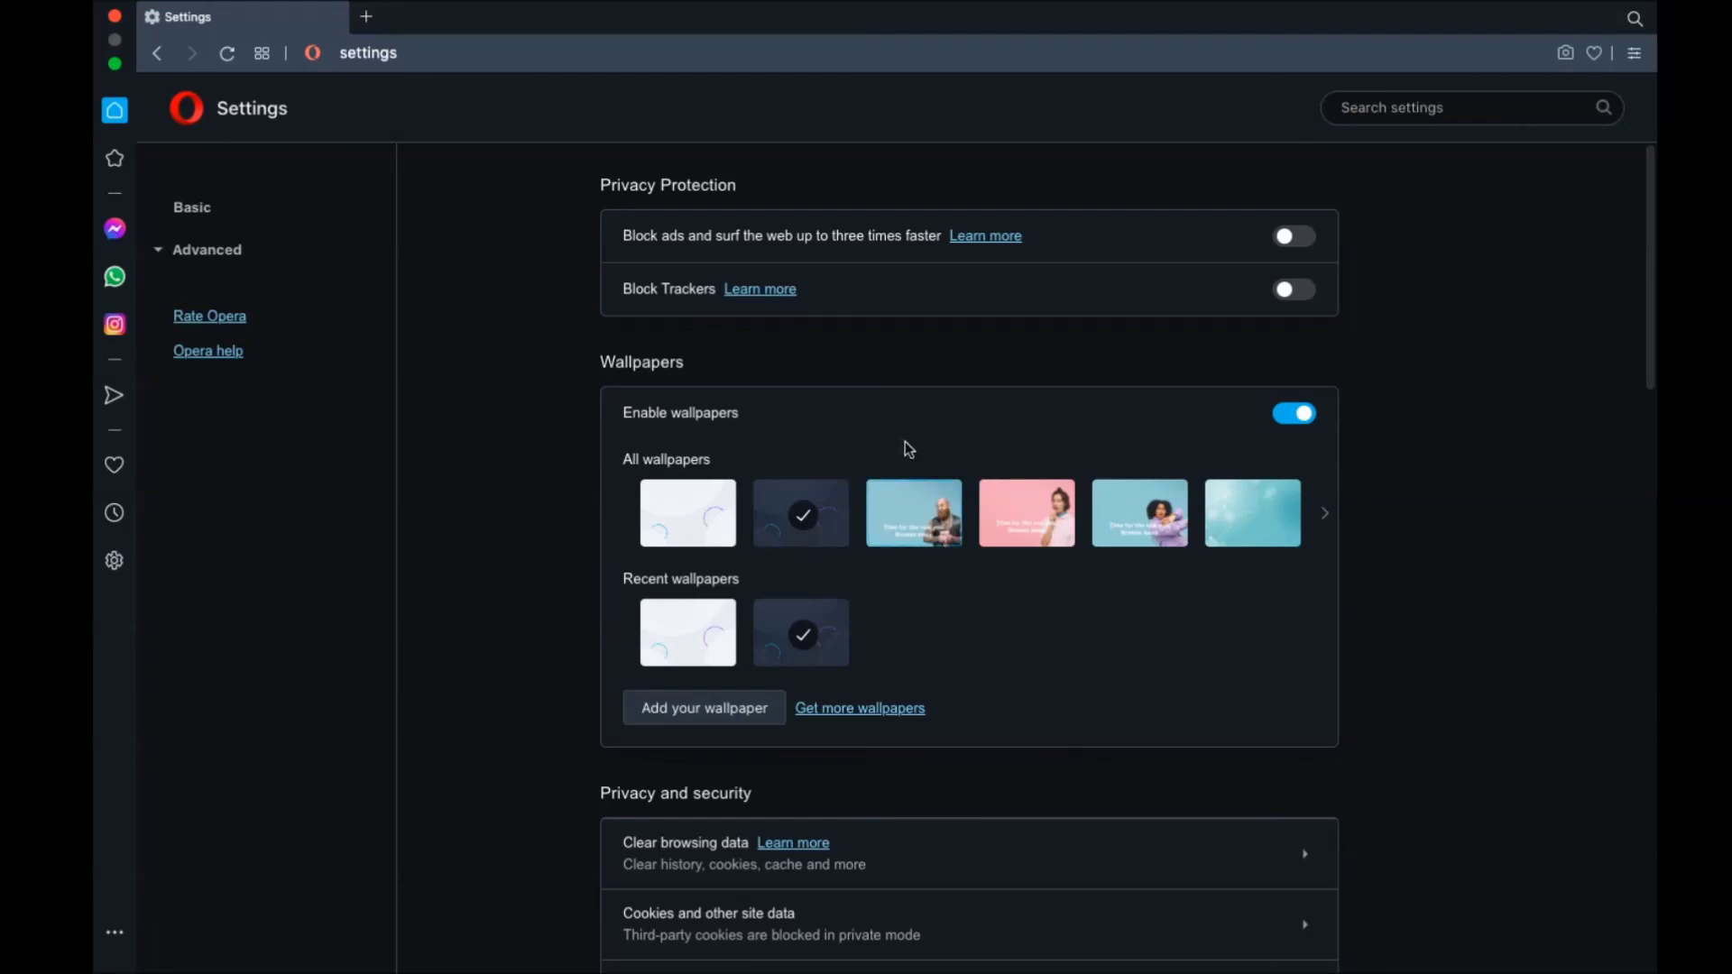
click(114, 15)
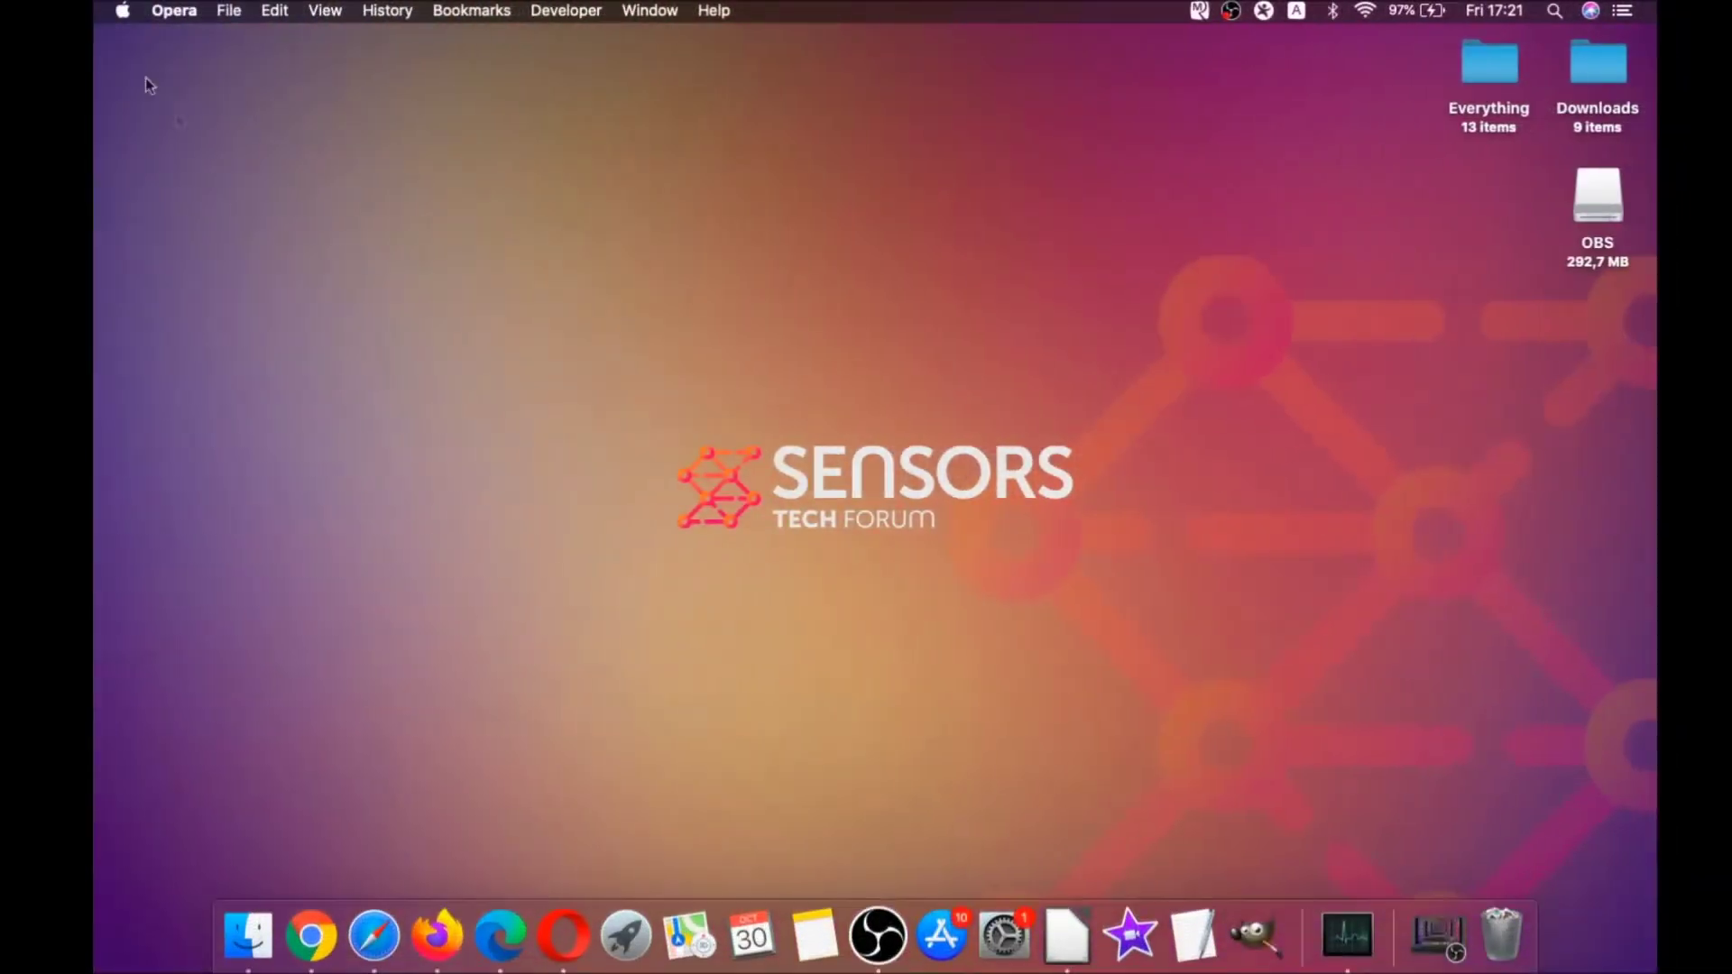